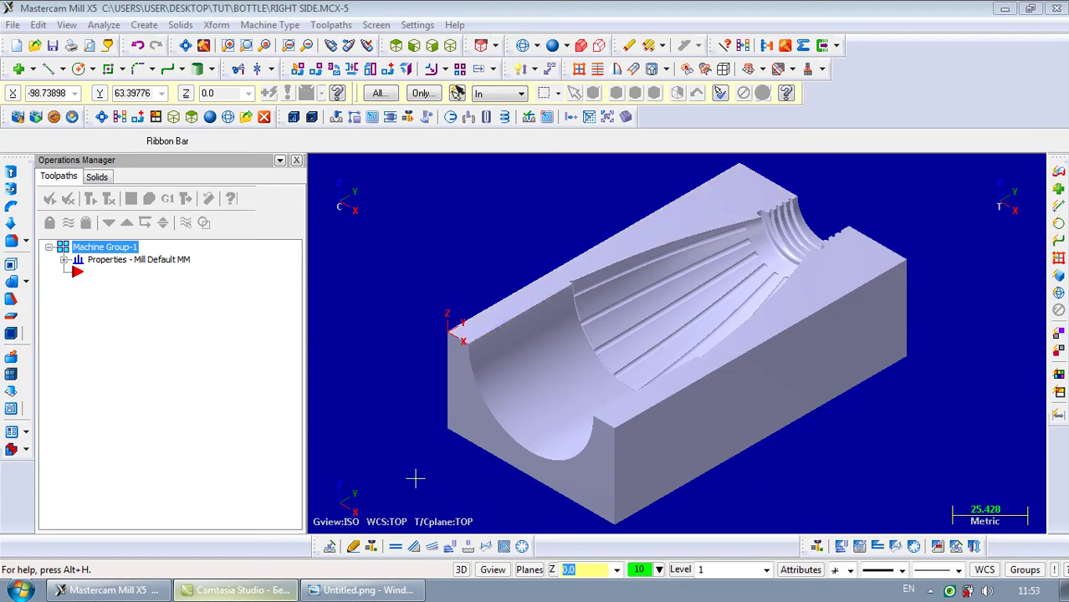
# View the exploded mould assembly picture in Windows Photo Viewer and return to the mould half in Mastercam
pyautogui.click(362, 589)
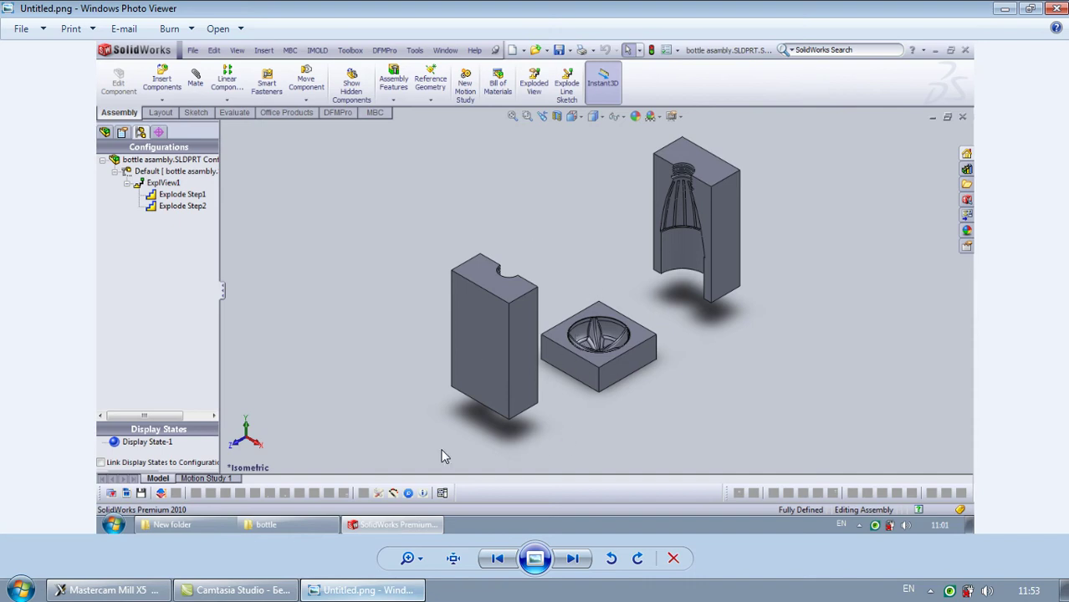
pyautogui.click(108, 589)
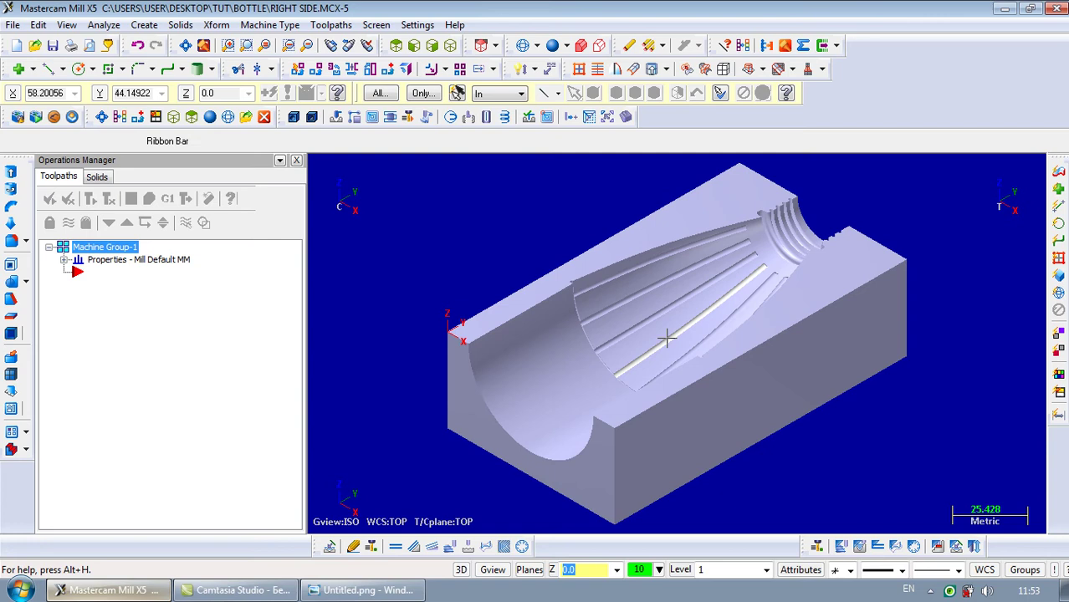
pyautogui.scroll(-2, 649, 230)
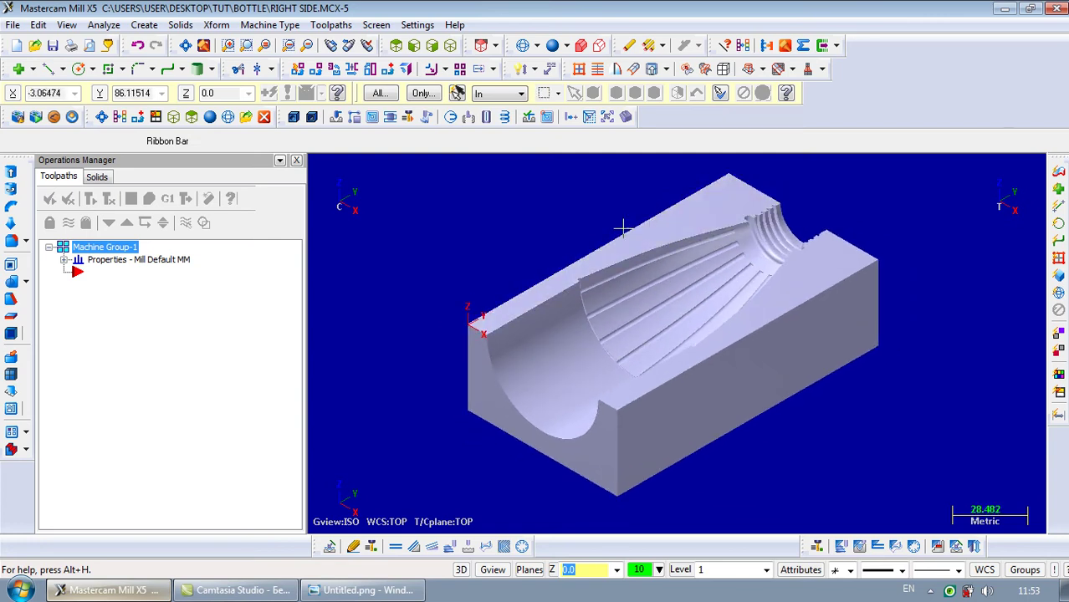
# In the machine group's tool settings, override defaults with modal values for clearance height and retract height
pyautogui.click(64, 260)
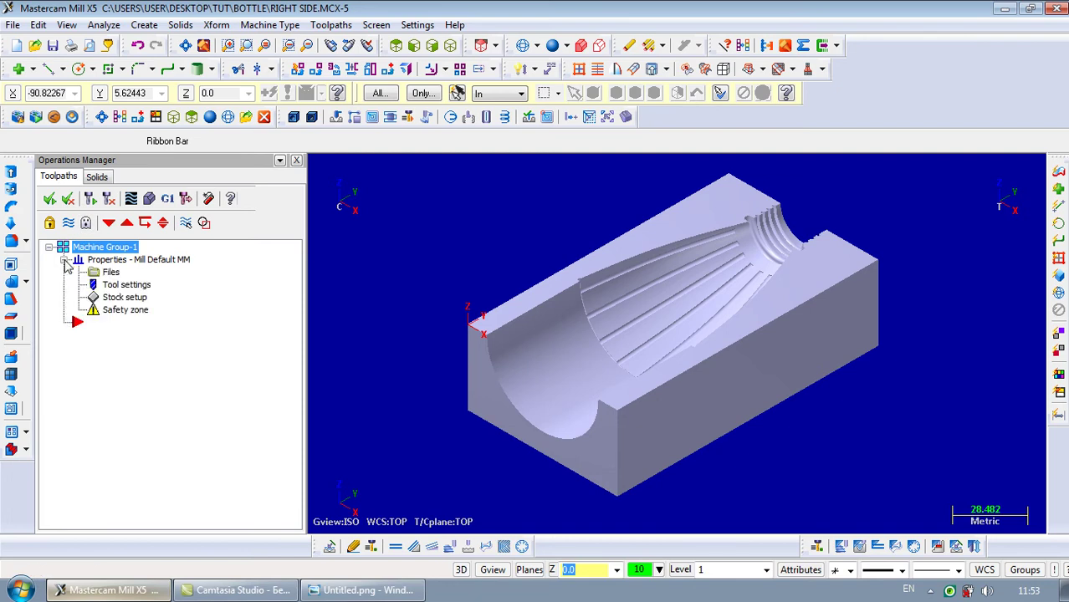
pyautogui.click(95, 285)
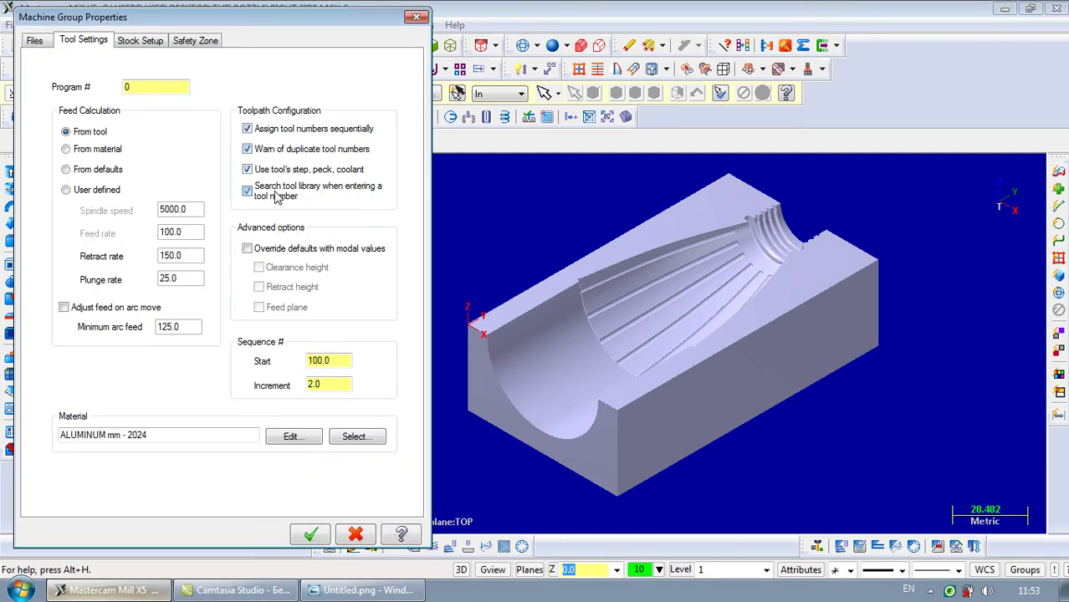
pyautogui.click(261, 249)
pyautogui.click(260, 268)
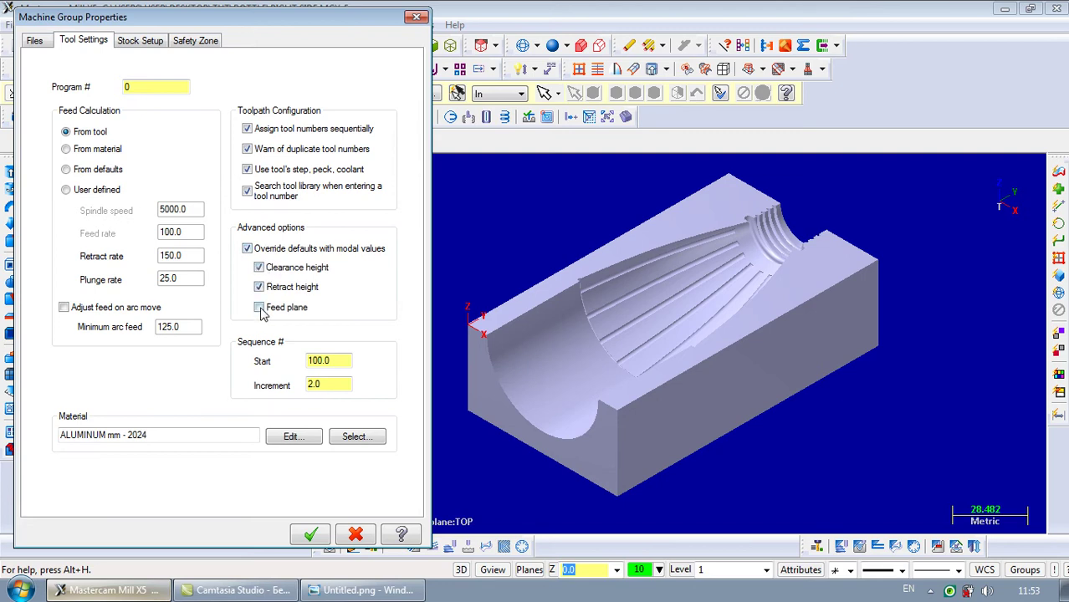
# Define rectangular stock from all solids and accept the machine group properties
pyautogui.click(152, 41)
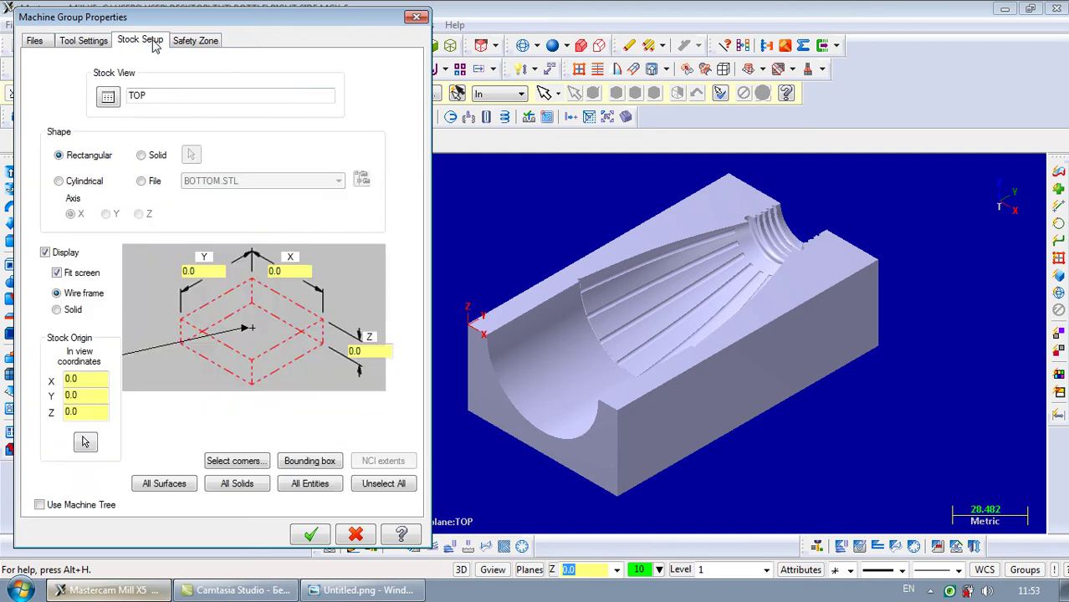
pyautogui.click(235, 484)
pyautogui.click(310, 533)
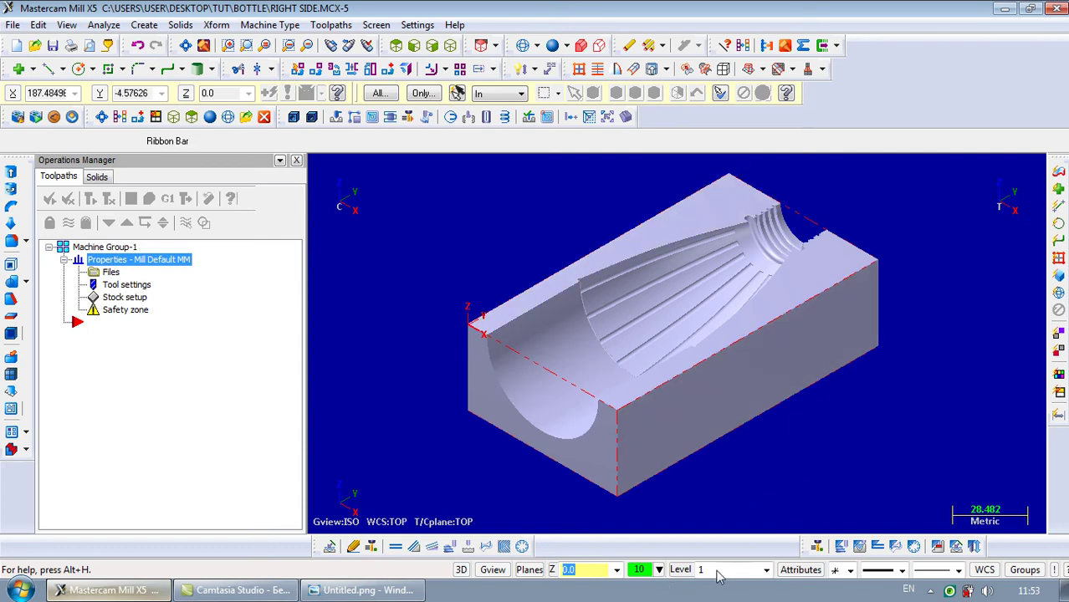
# Create level 2 named "boundery" and make it the main level
pyautogui.click(680, 572)
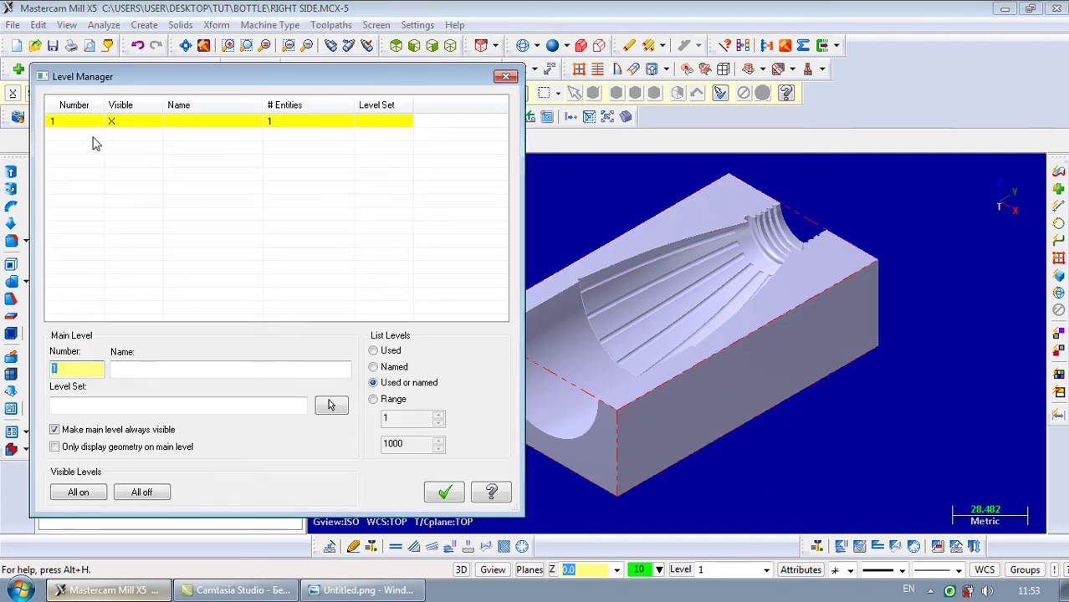
pyautogui.doubleClick(68, 368)
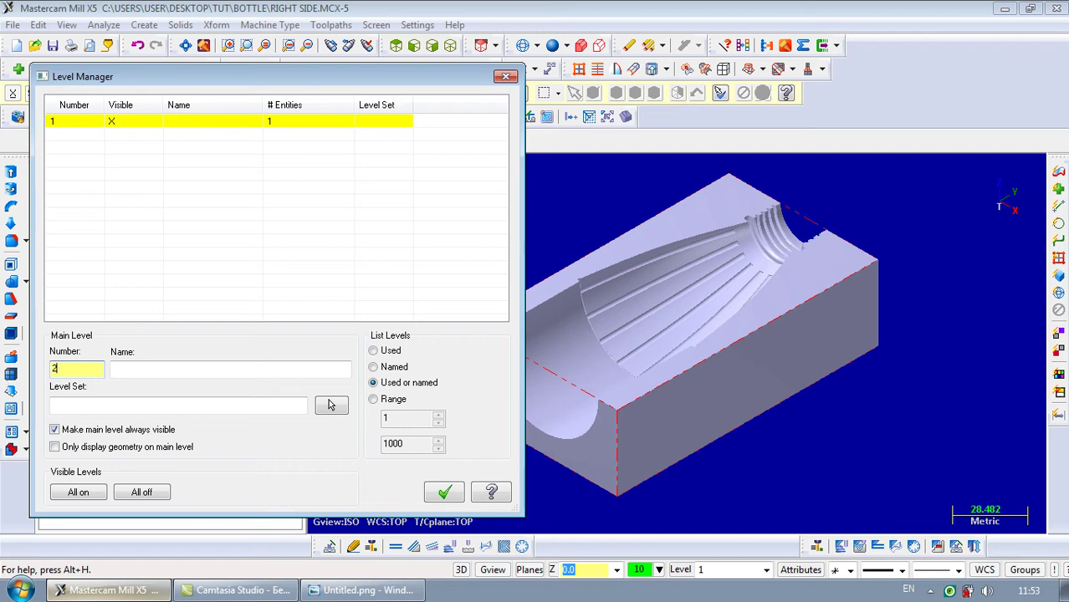
pyautogui.write('2')
pyautogui.click(171, 368)
pyautogui.write('bou')
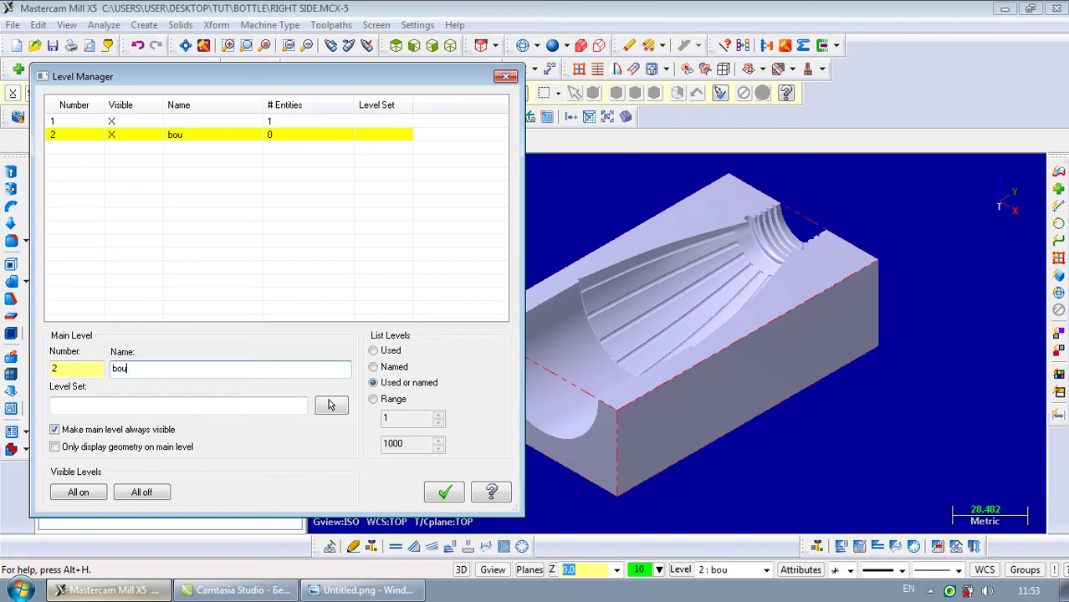
pyautogui.write('ndery')
pyautogui.click(444, 493)
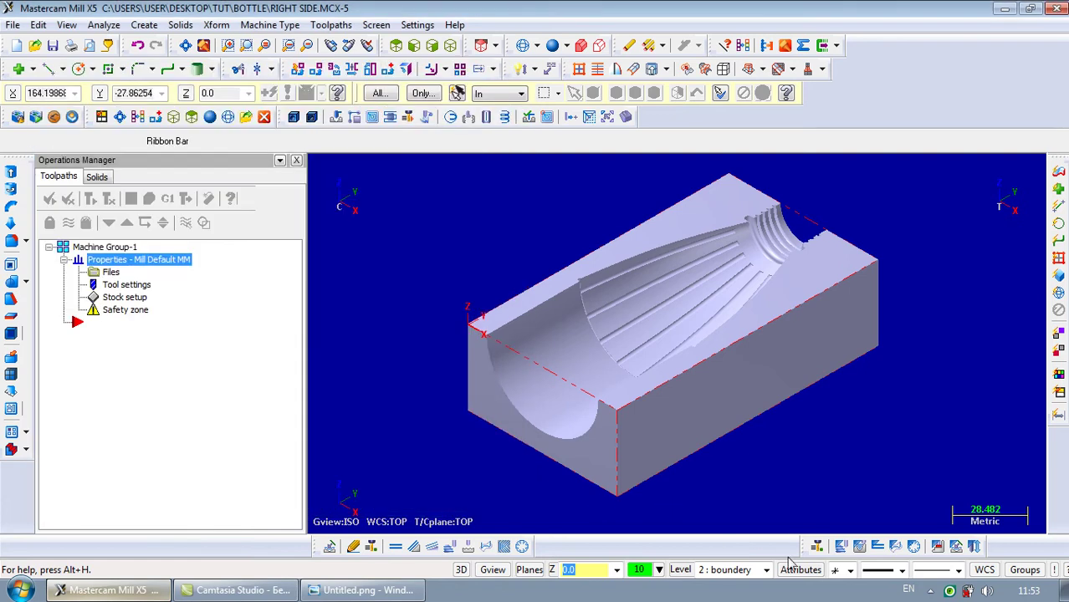
# Set the drawing color to red (12) and choose a thick line width for new geometry
pyautogui.click(639, 570)
pyautogui.click(260, 240)
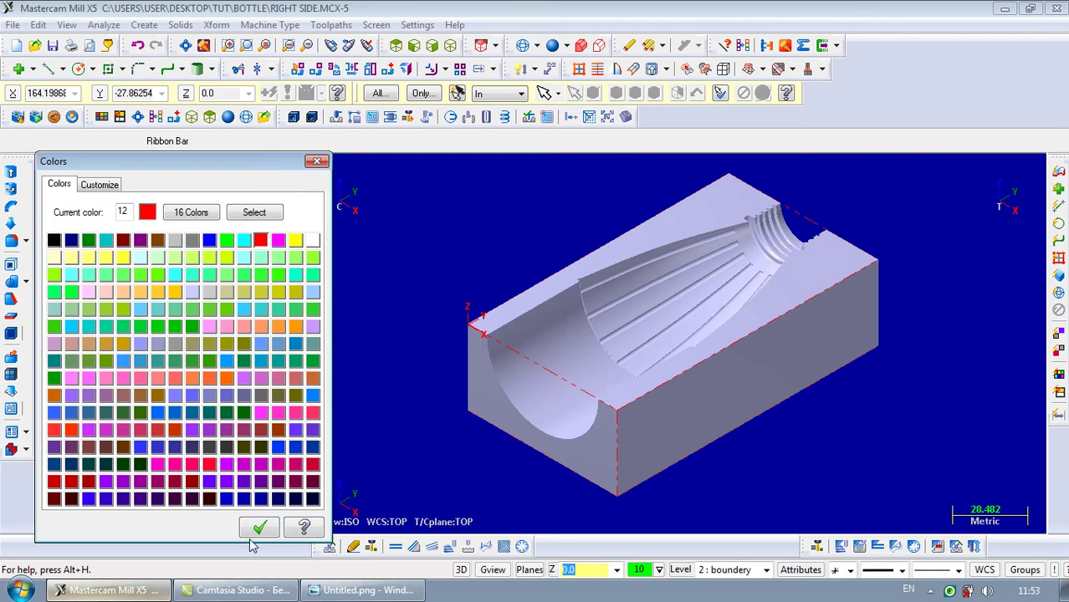
pyautogui.click(259, 526)
pyautogui.click(958, 570)
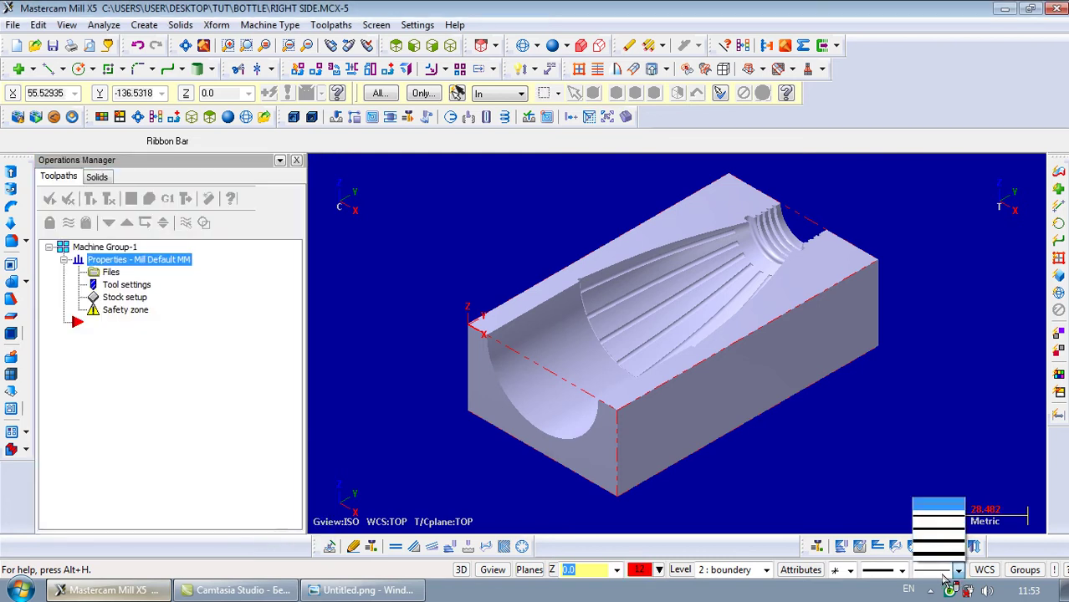
pyautogui.click(937, 551)
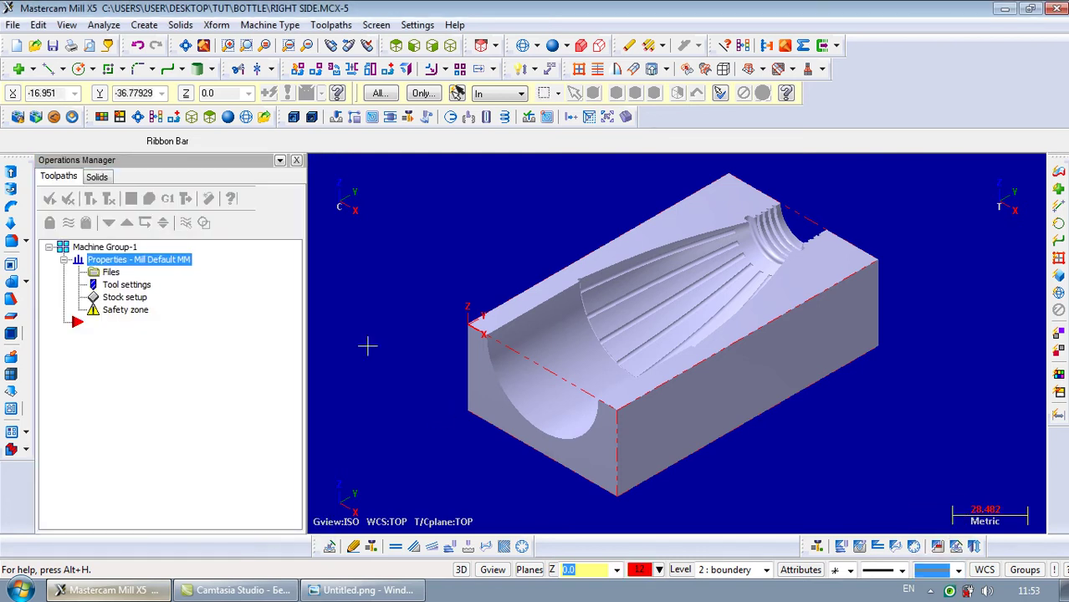
# Create curves on all edges of the two flat top faces on either side of the bottle cavity
pyautogui.click(144, 24)
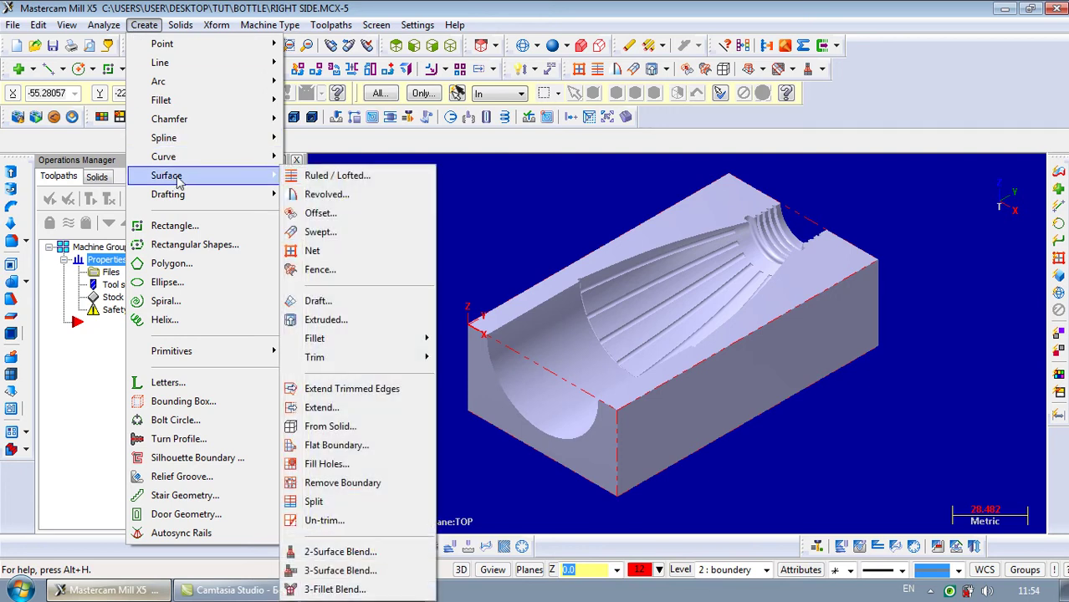
pyautogui.moveTo(205, 157)
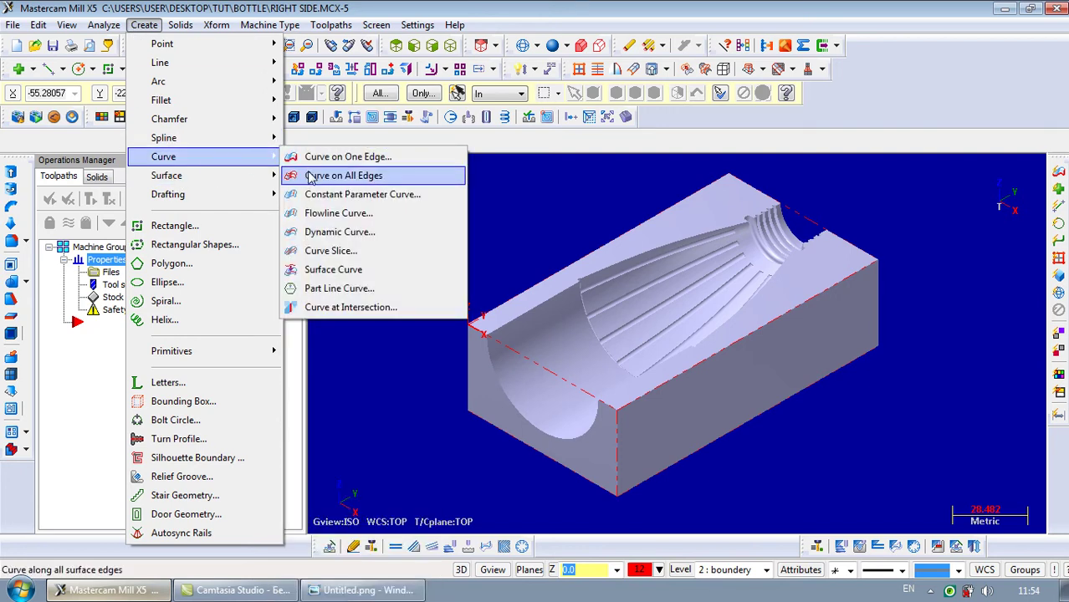
pyautogui.click(339, 175)
pyautogui.click(595, 93)
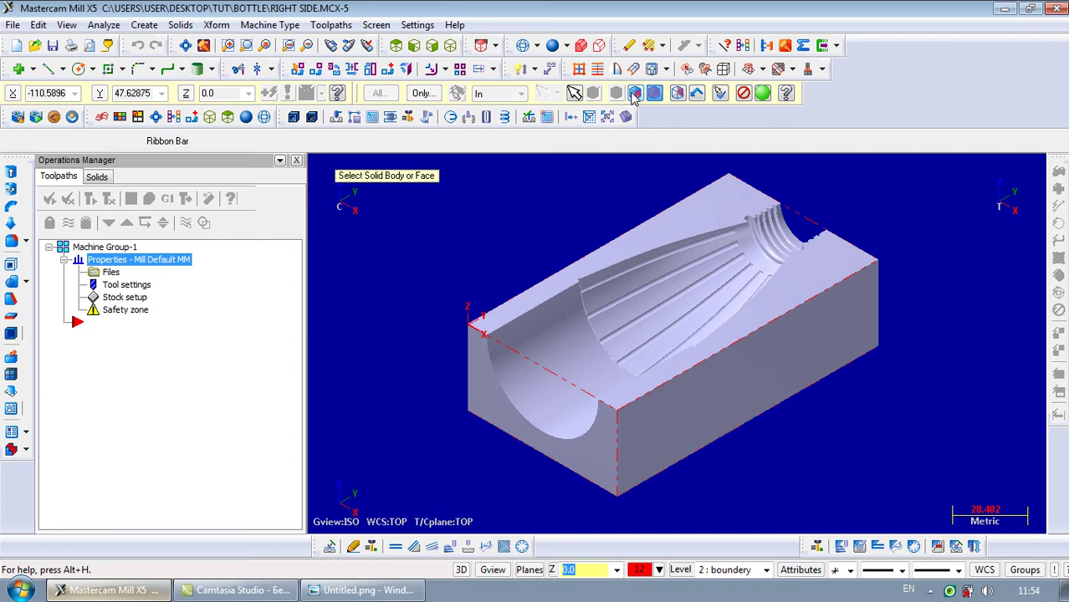
pyautogui.click(635, 93)
pyautogui.click(657, 216)
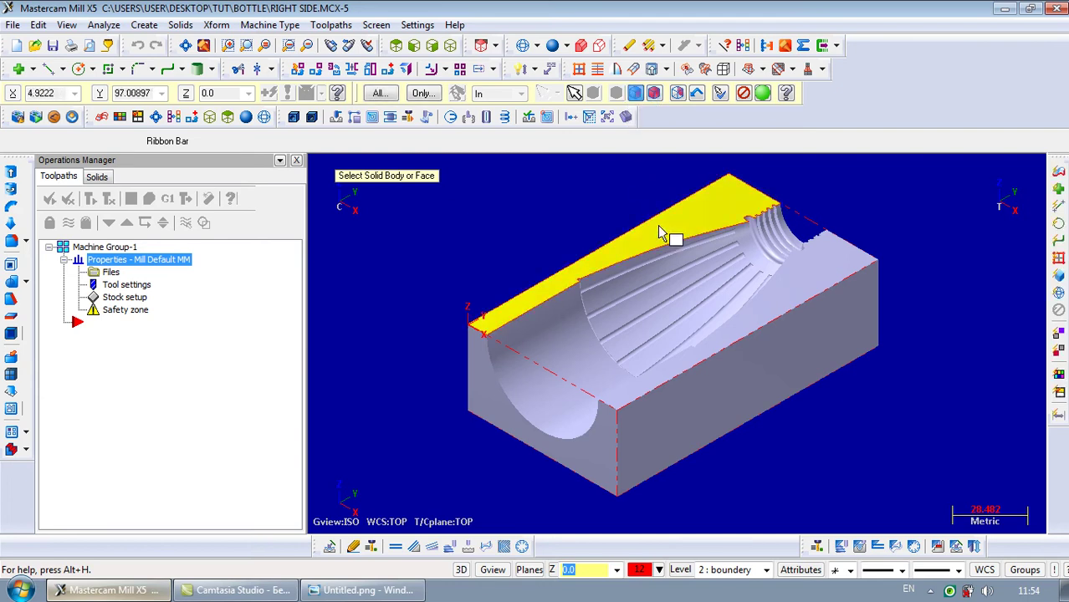
pyautogui.click(816, 282)
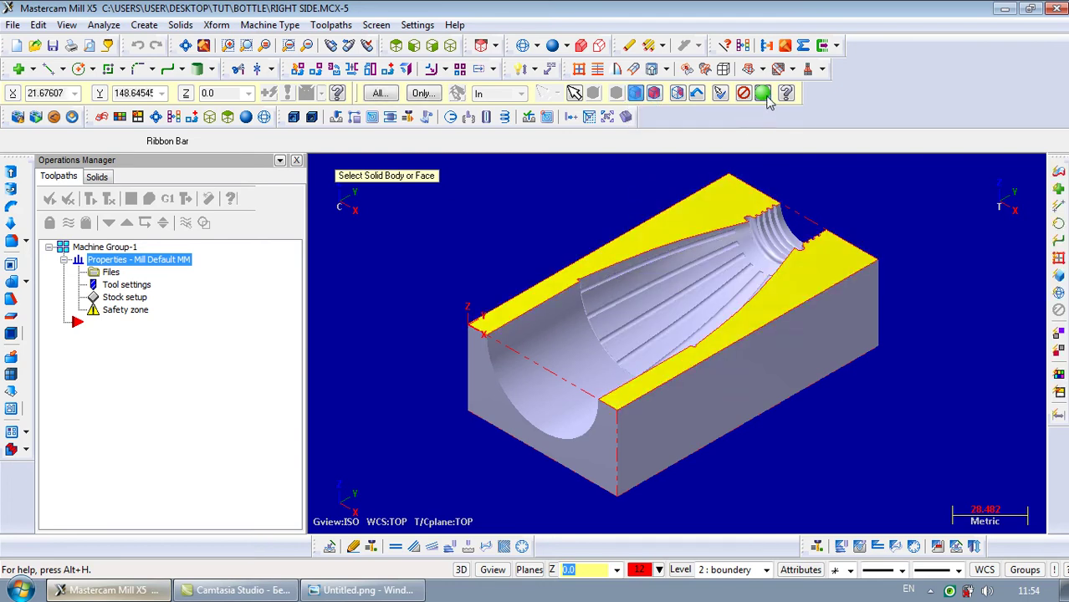
pyautogui.click(763, 93)
pyautogui.click(693, 142)
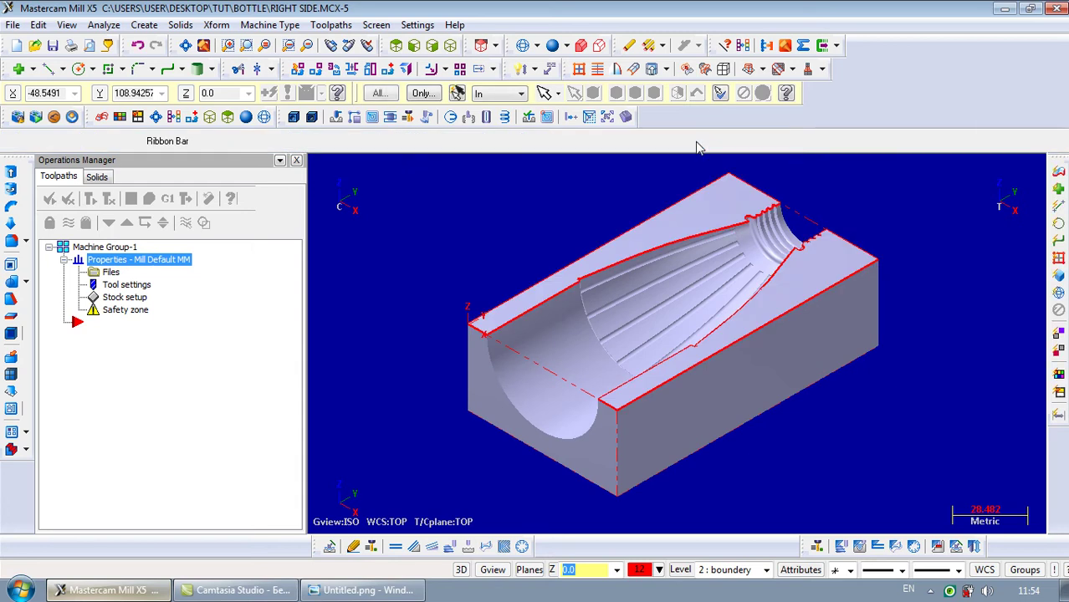
# Hide level 1 so that only the boundary curves on level 2 are displayed
pyautogui.click(679, 569)
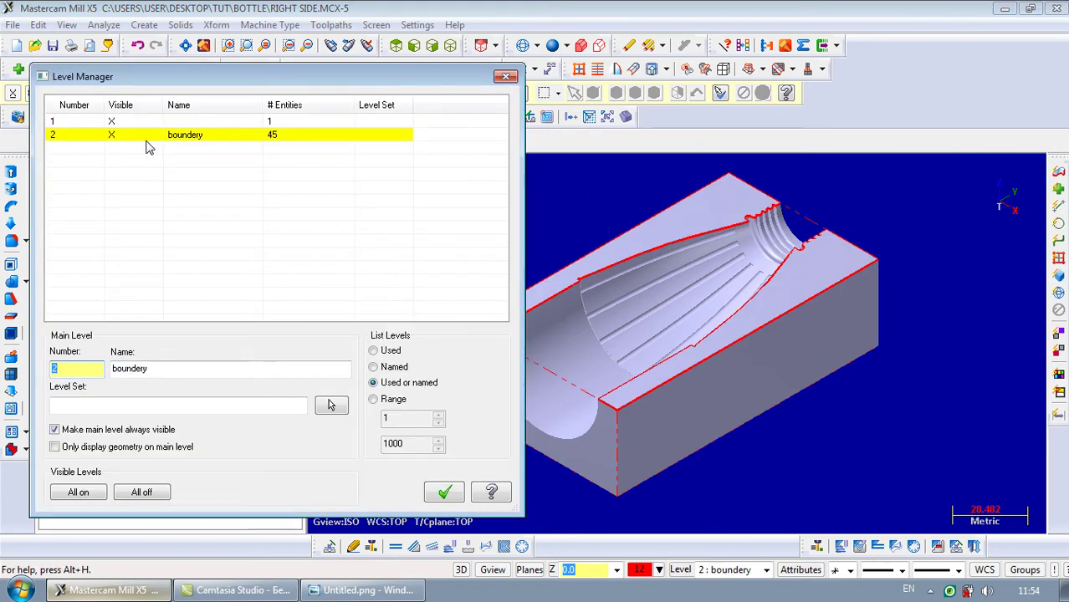
pyautogui.click(117, 121)
pyautogui.click(444, 492)
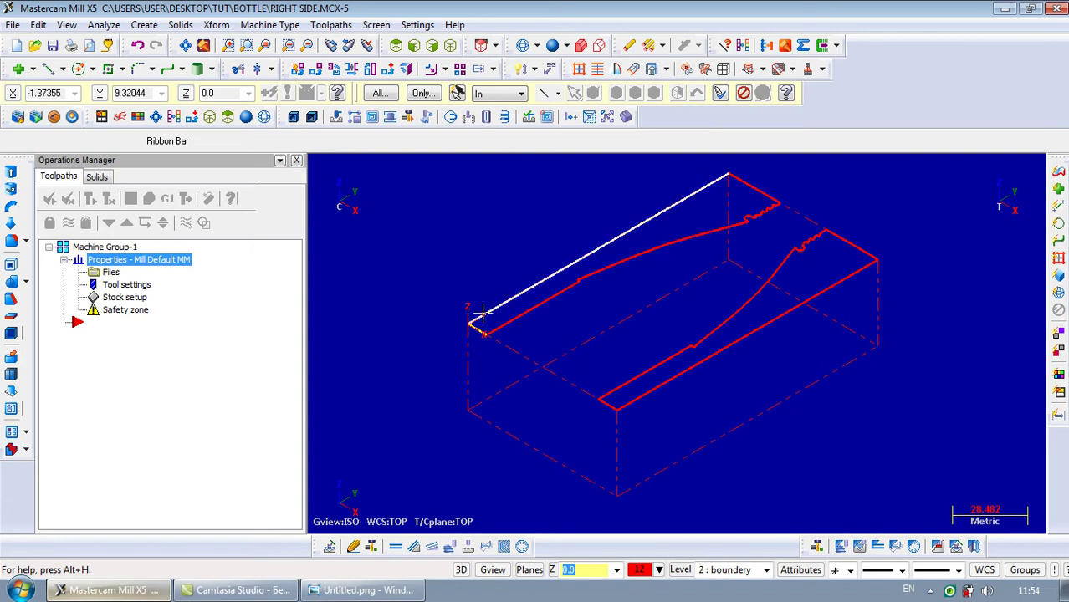
# Delete the outer straight edge curves of both top faces, keeping the curves along the cavity profile
pyautogui.scroll(1, 681, 243)
pyautogui.click(763, 179)
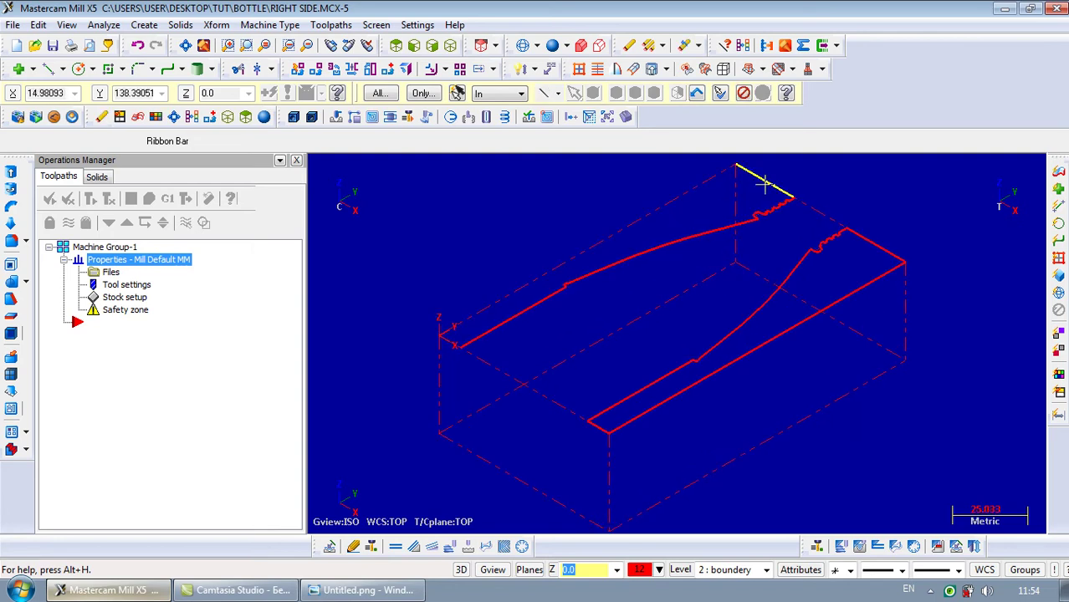
pyautogui.click(861, 237)
pyautogui.click(861, 286)
pyautogui.press('Delete')
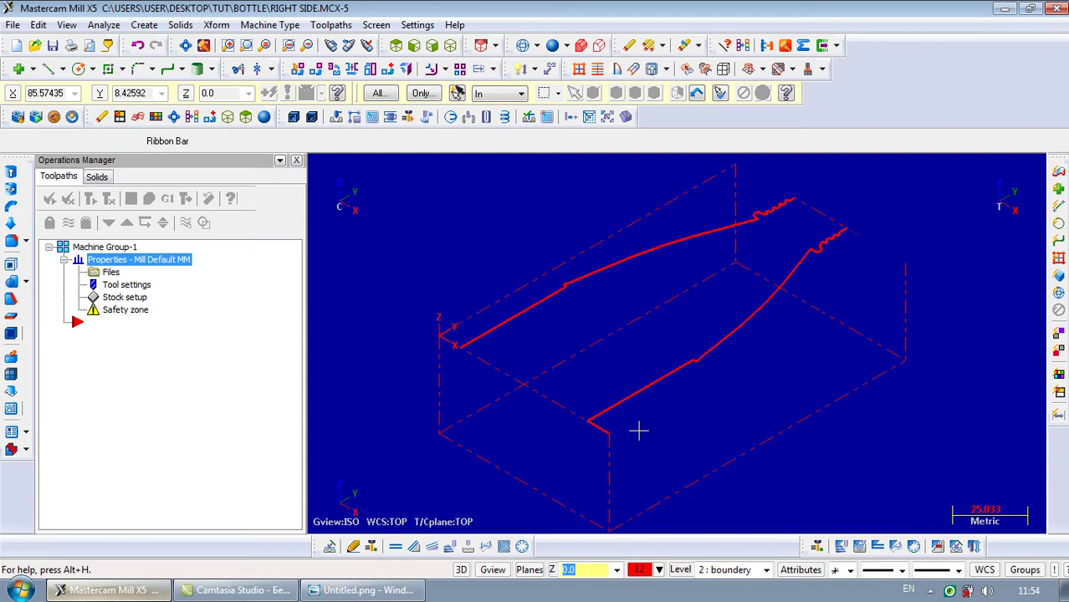
# Draw two lines joining the profile curves' endpoints at the wide end and at the neck to close the cavity boundary
pyautogui.click(48, 68)
pyautogui.click(459, 345)
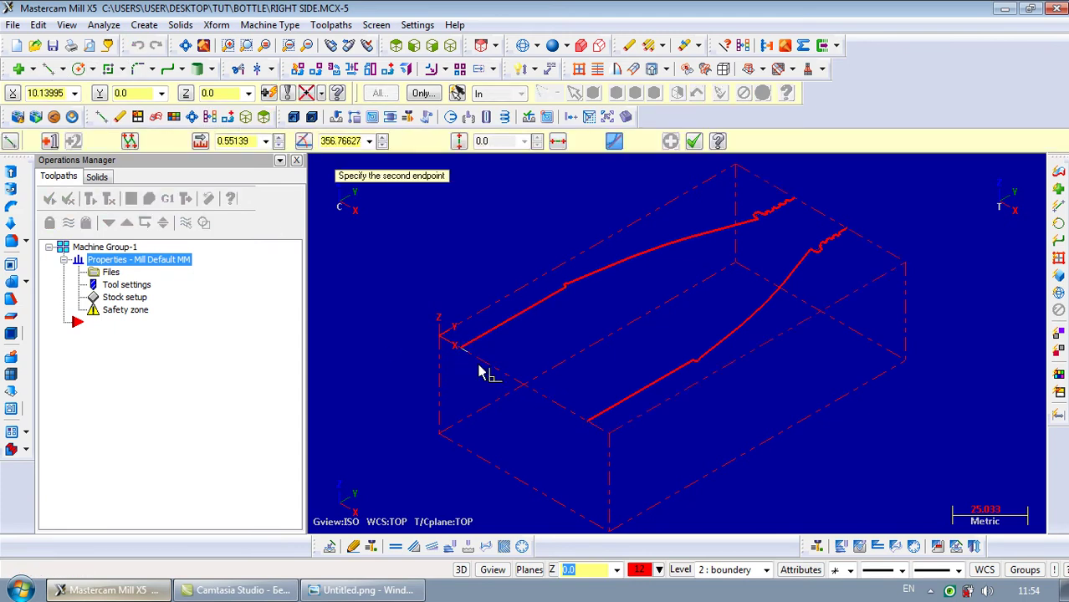
pyautogui.click(587, 419)
pyautogui.scroll(2, 828, 230)
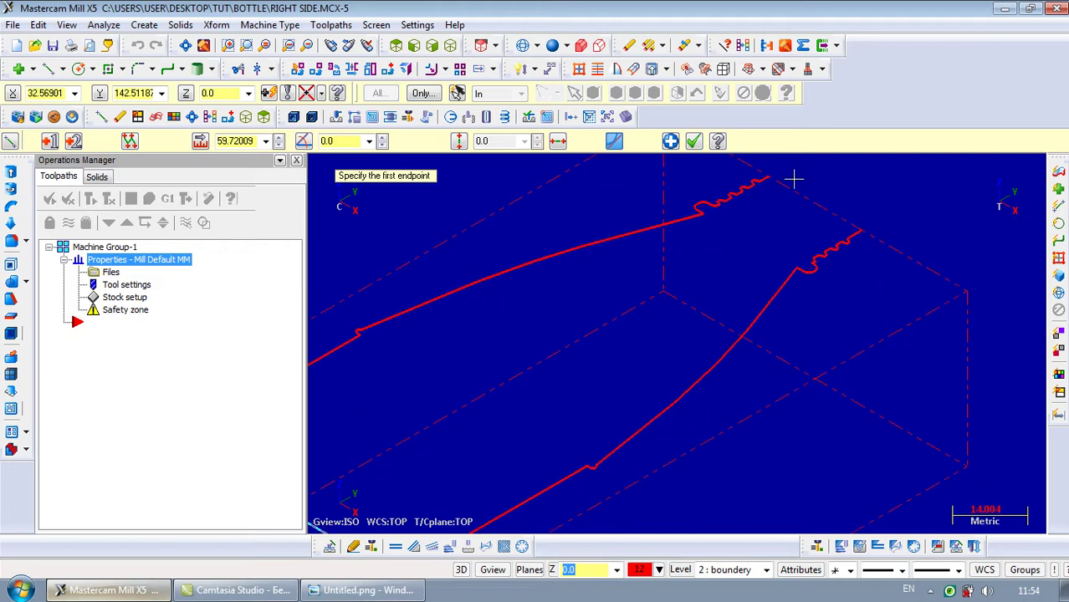
pyautogui.click(767, 178)
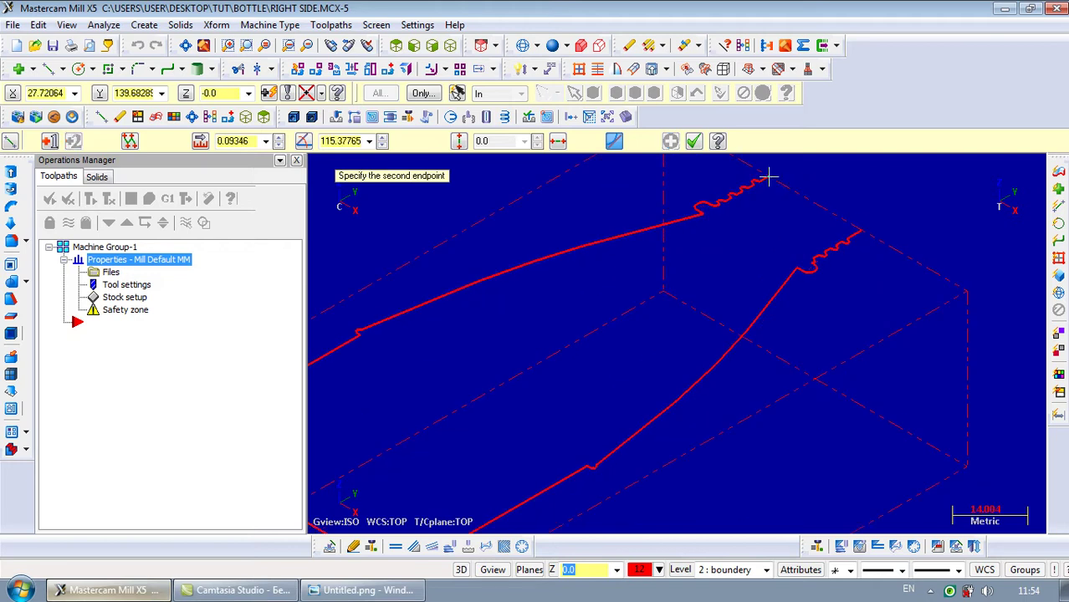
pyautogui.click(863, 237)
pyautogui.scroll(5, 857, 235)
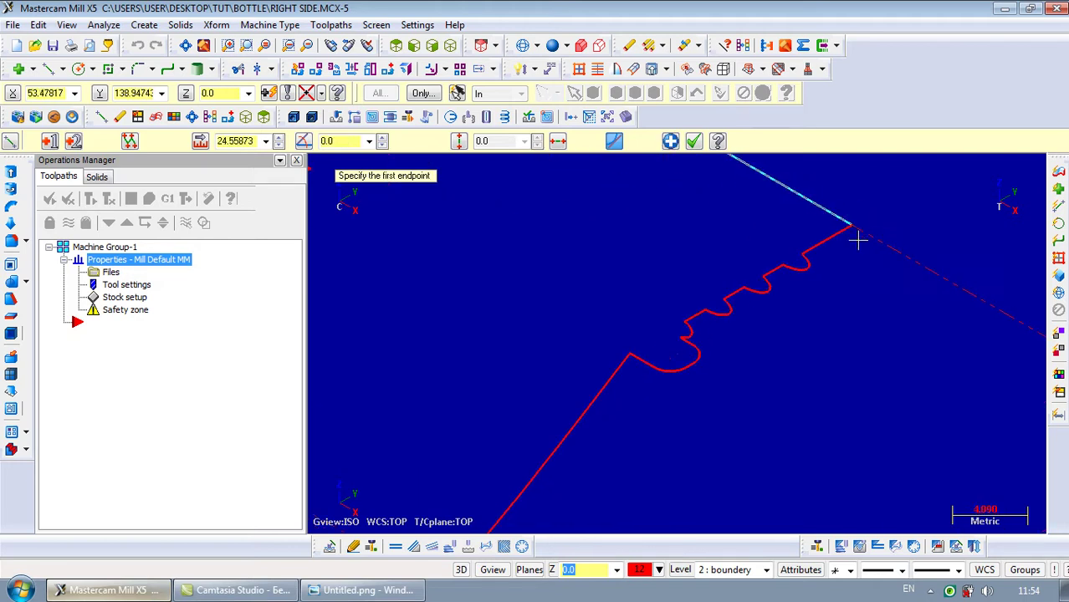
pyautogui.scroll(-3, 832, 171)
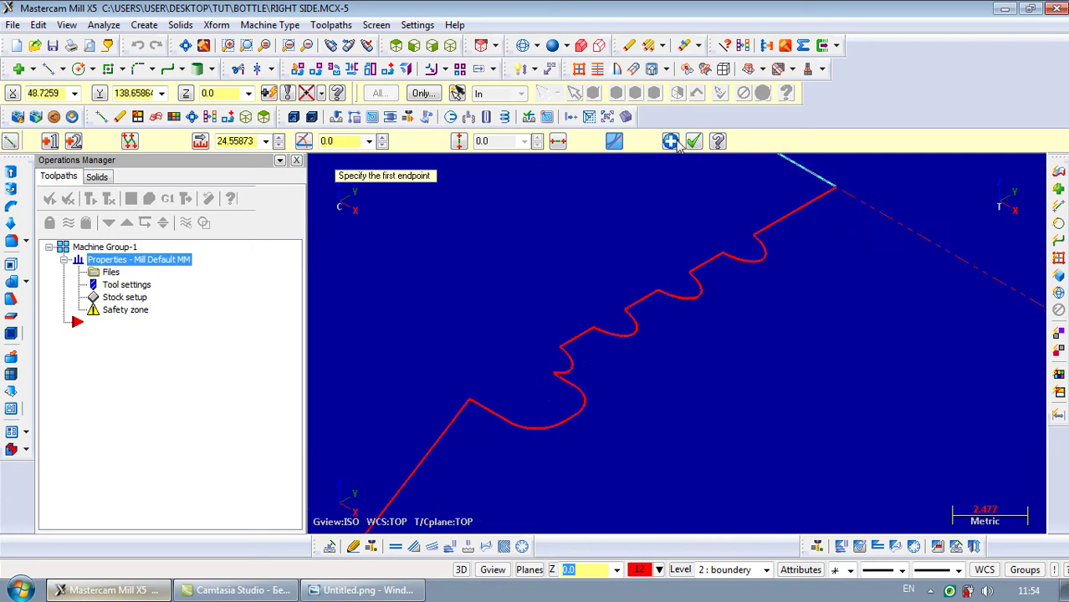
pyautogui.press('Escape')
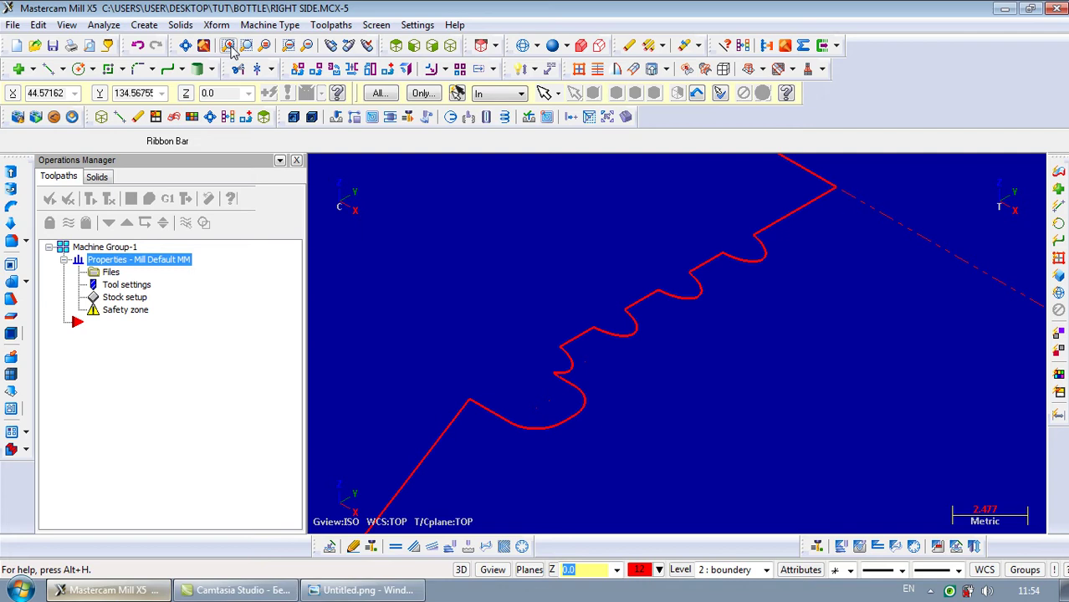
pyautogui.click(203, 46)
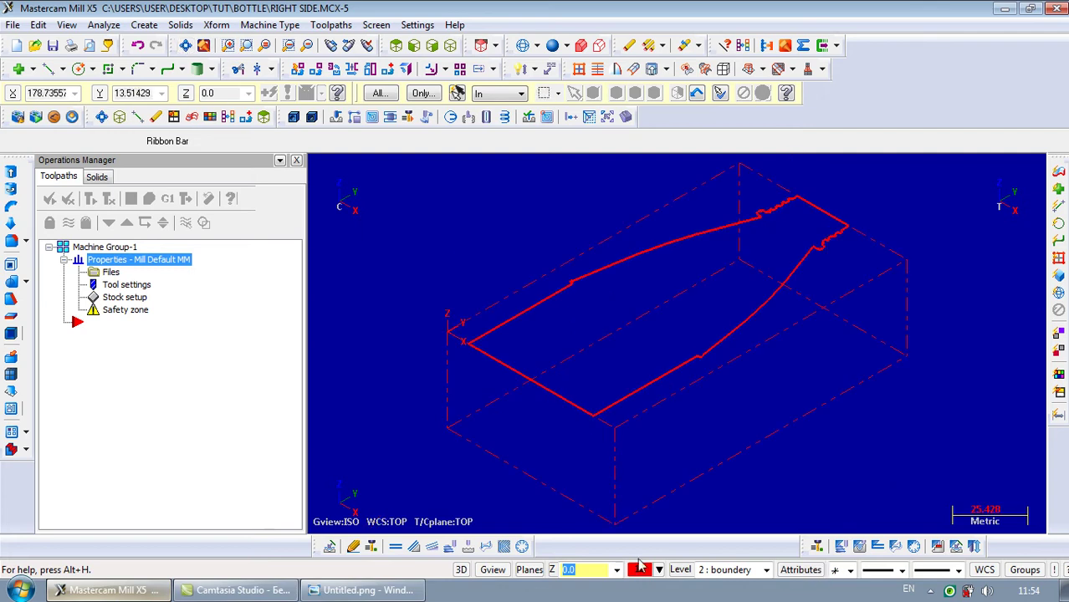
# Make level 1 visible again and collapse the machine group properties in the toolpath tree
pyautogui.click(680, 571)
pyautogui.click(147, 123)
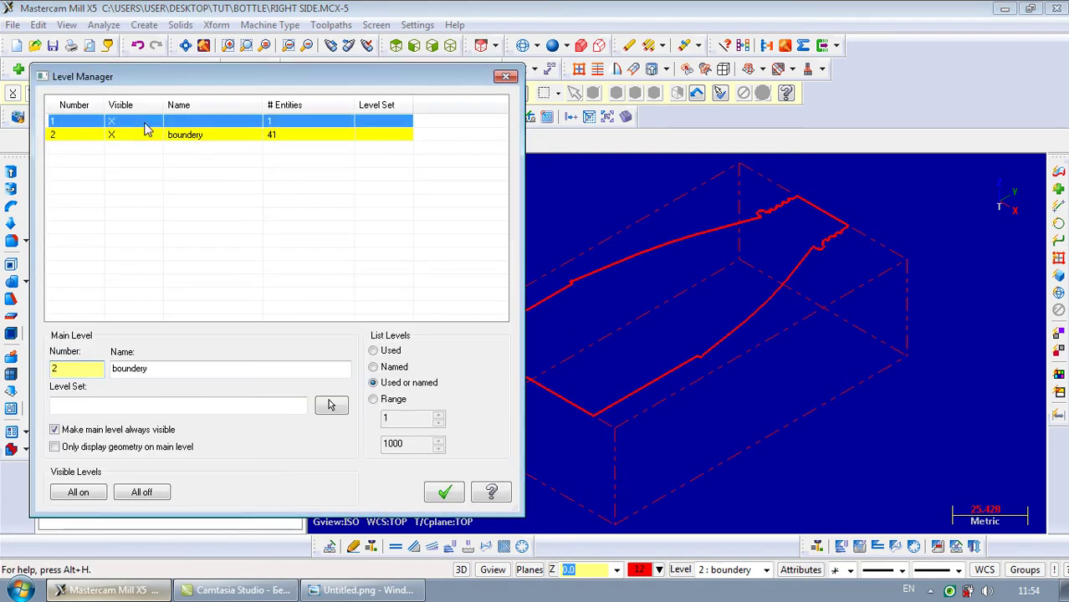
pyautogui.click(444, 495)
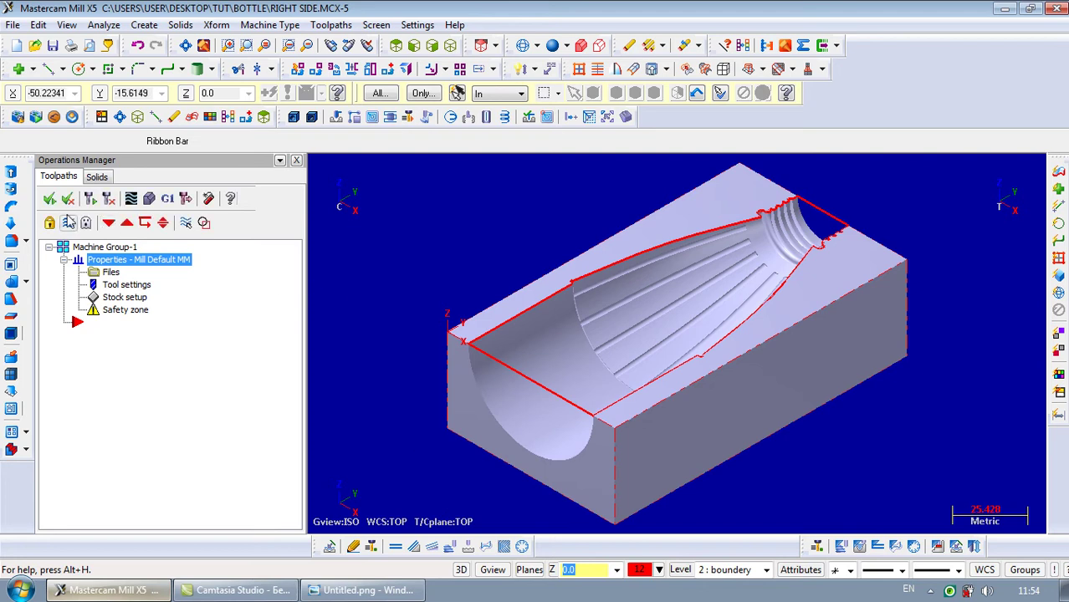
pyautogui.click(64, 260)
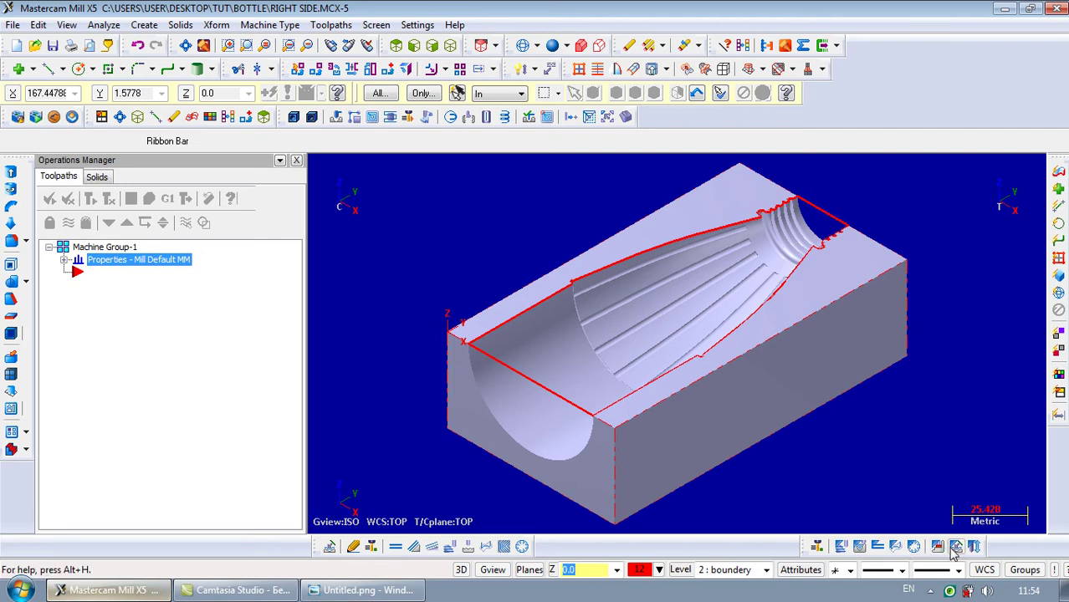
# Start a Surface Rough Pocket toolpath with 3D advanced toolpath refinement activated and select the whole mould half as drive surfaces
pyautogui.click(860, 546)
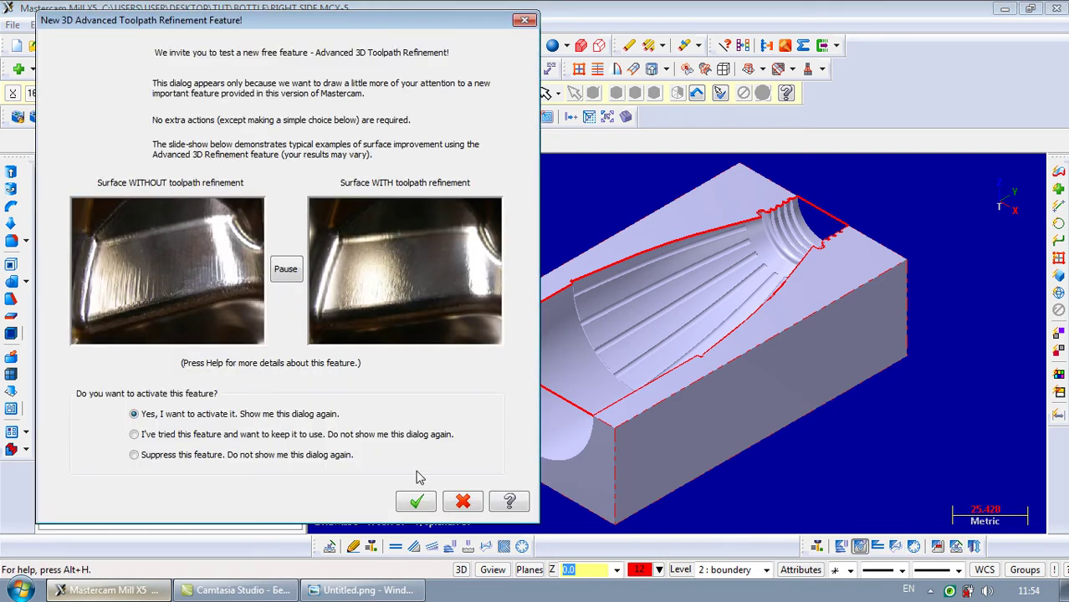
pyautogui.click(415, 500)
pyautogui.click(123, 243)
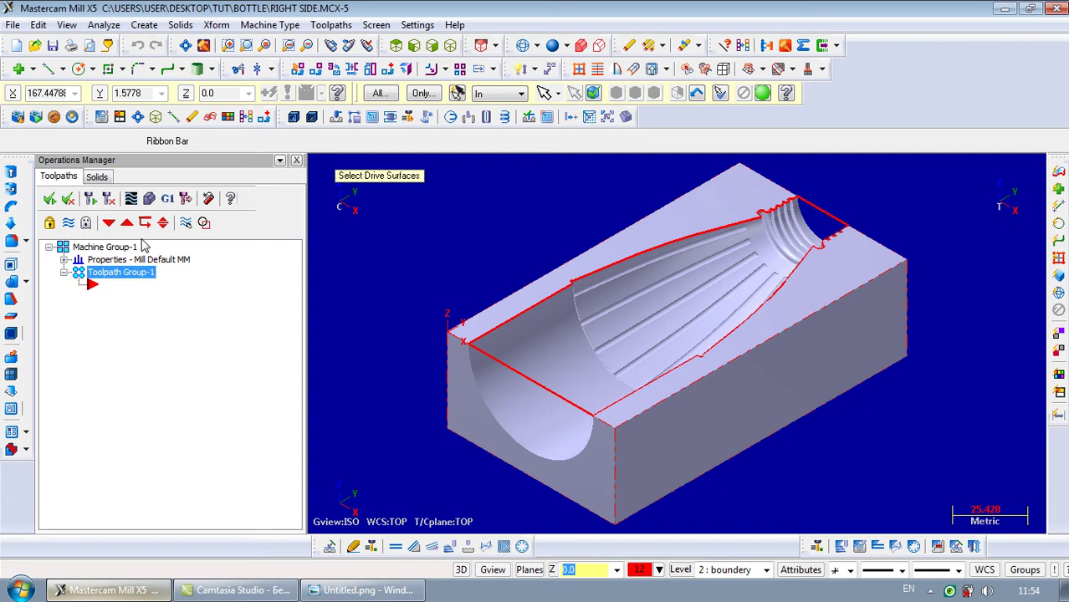
pyautogui.click(580, 261)
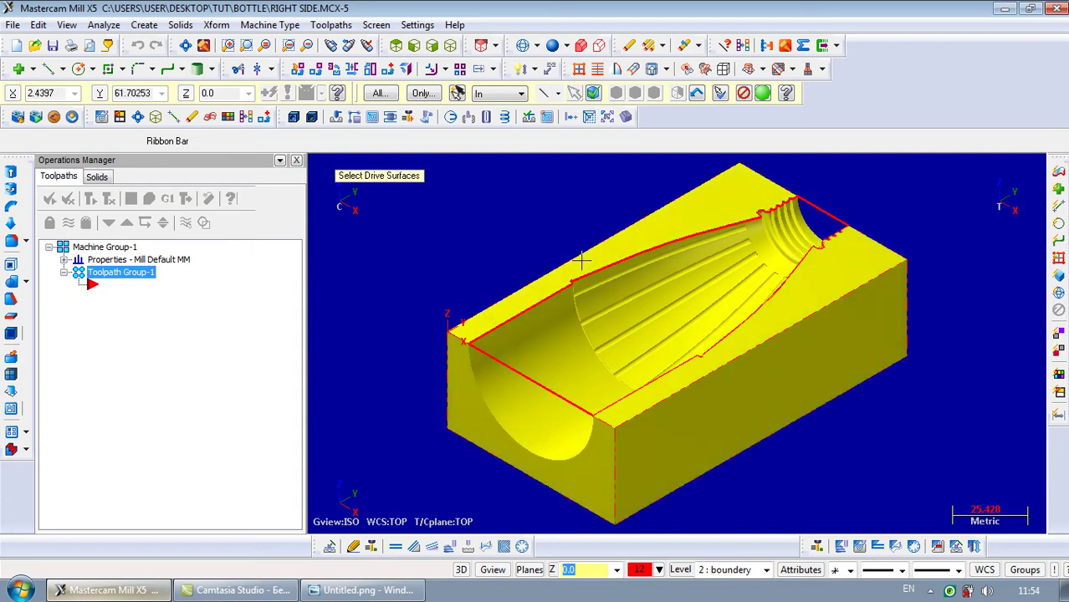
pyautogui.click(761, 93)
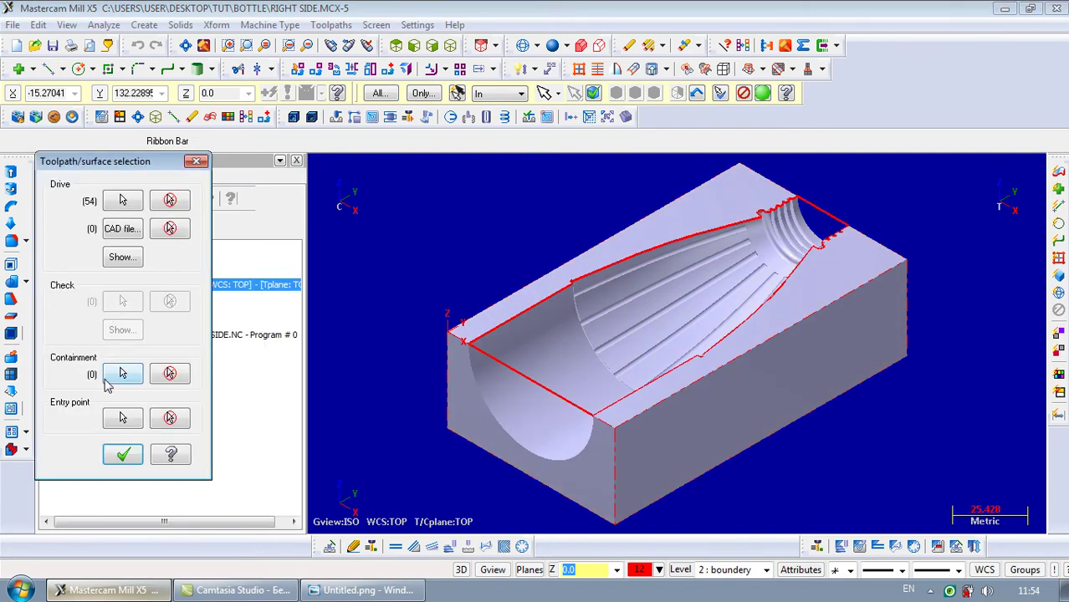
# Chain the closed cavity boundary as the tool containment and accept the toolpath surface selection
pyautogui.click(122, 374)
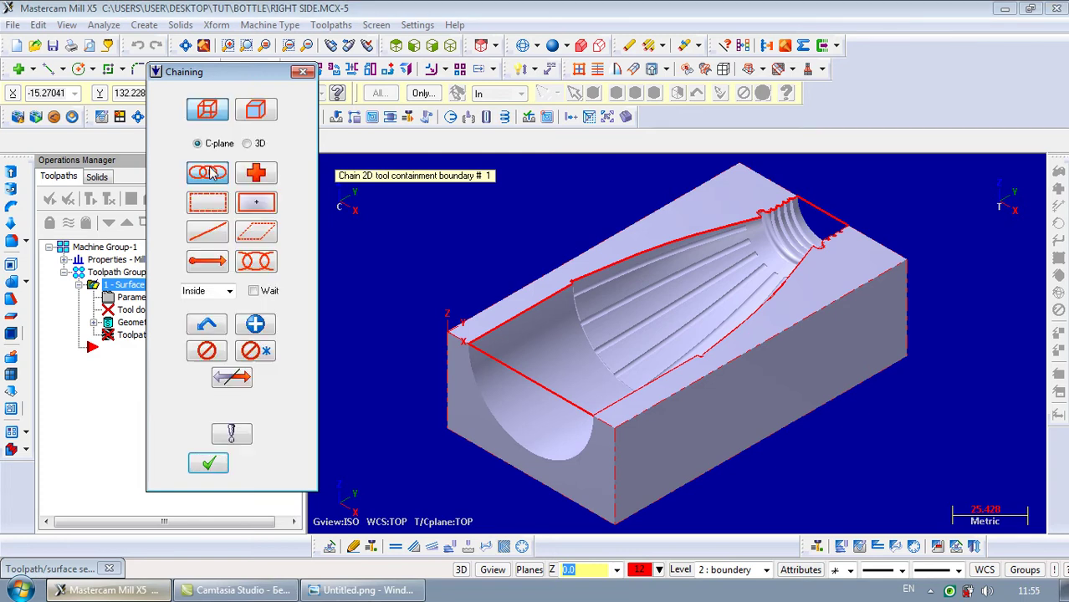
pyautogui.click(514, 308)
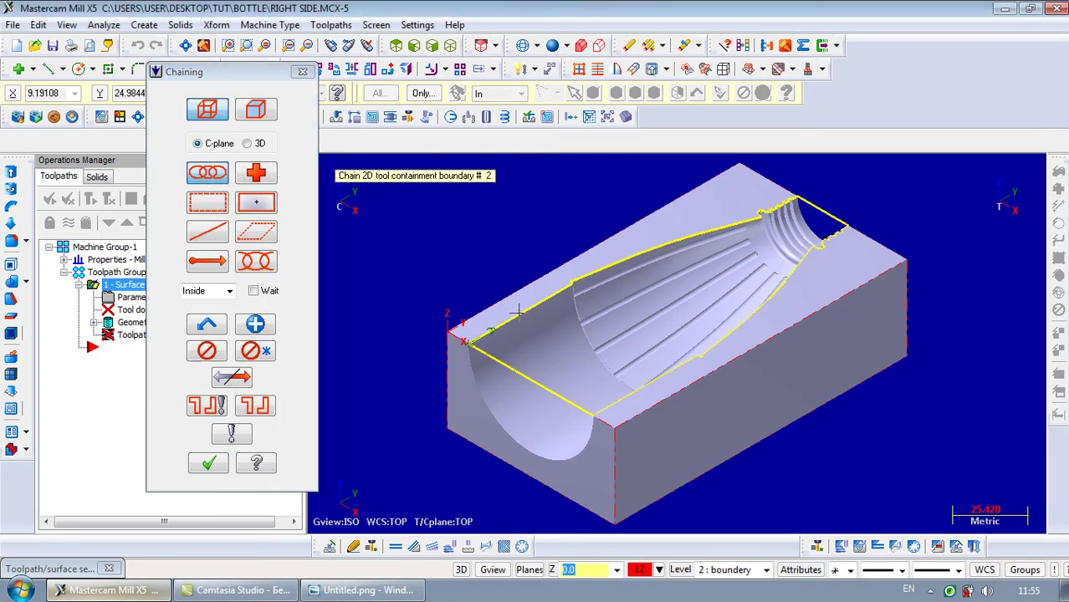
pyautogui.click(207, 463)
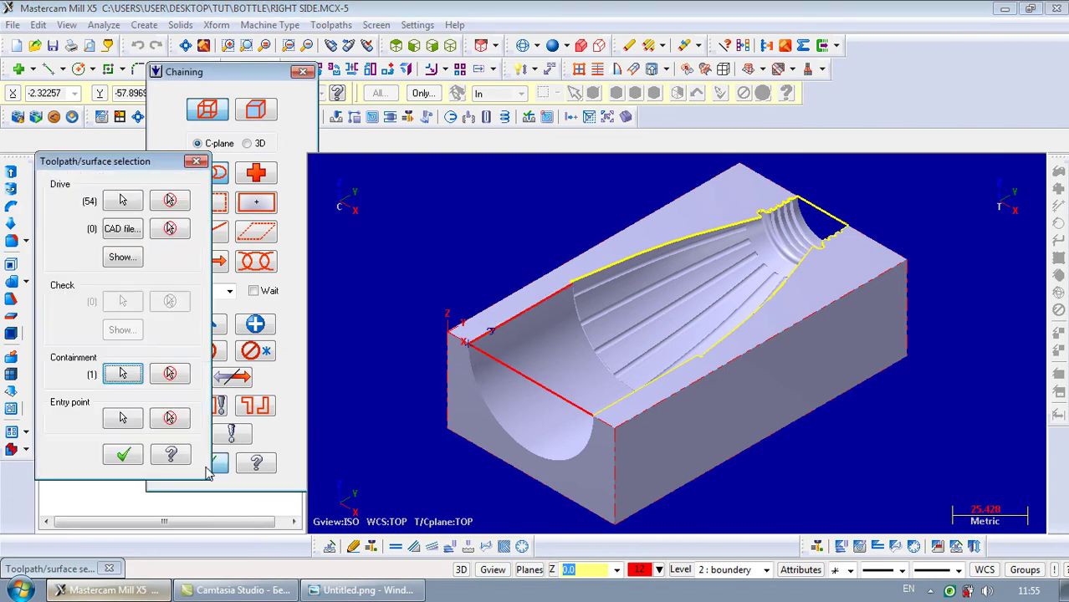
pyautogui.click(132, 457)
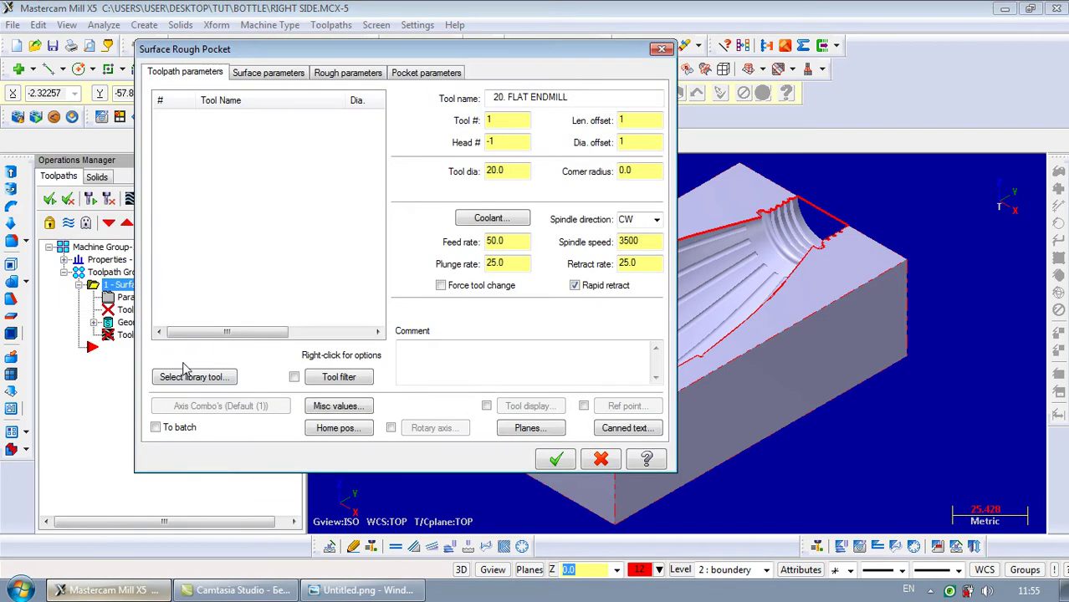
# Choose the 10 mm bull endmill with 2 mm corner radius from the tool library
pyautogui.click(222, 377)
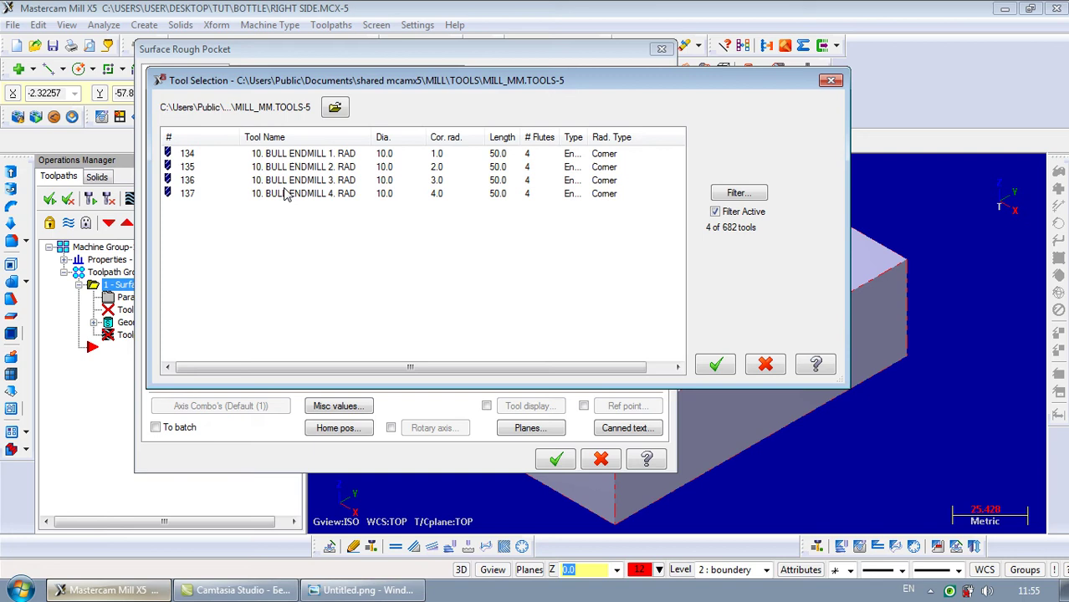
pyautogui.moveTo(408, 87); pyautogui.dragTo(410, 121)
pyautogui.click(322, 199)
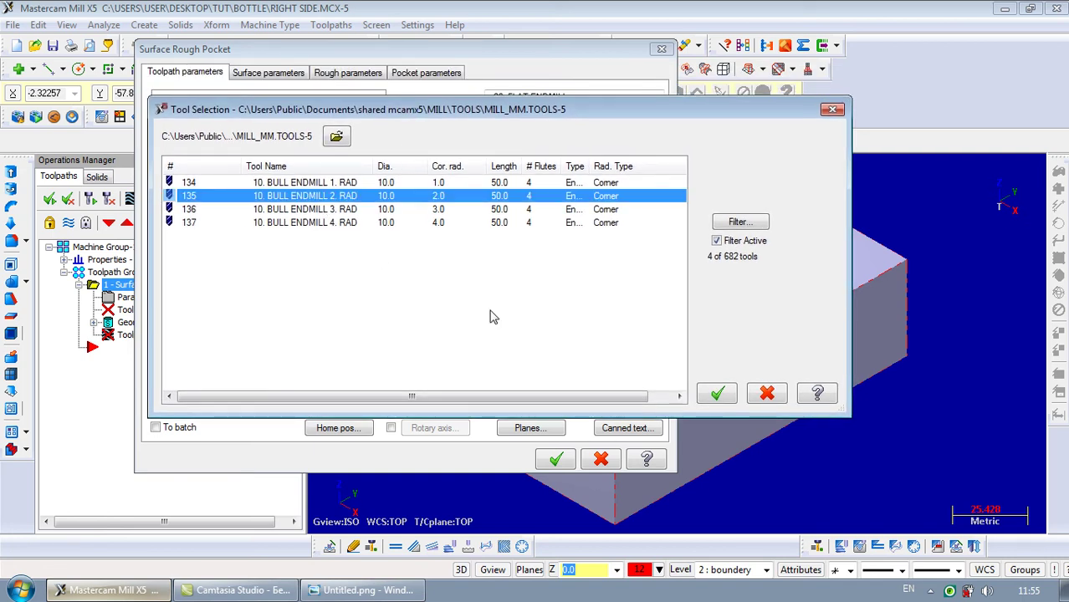
pyautogui.click(712, 394)
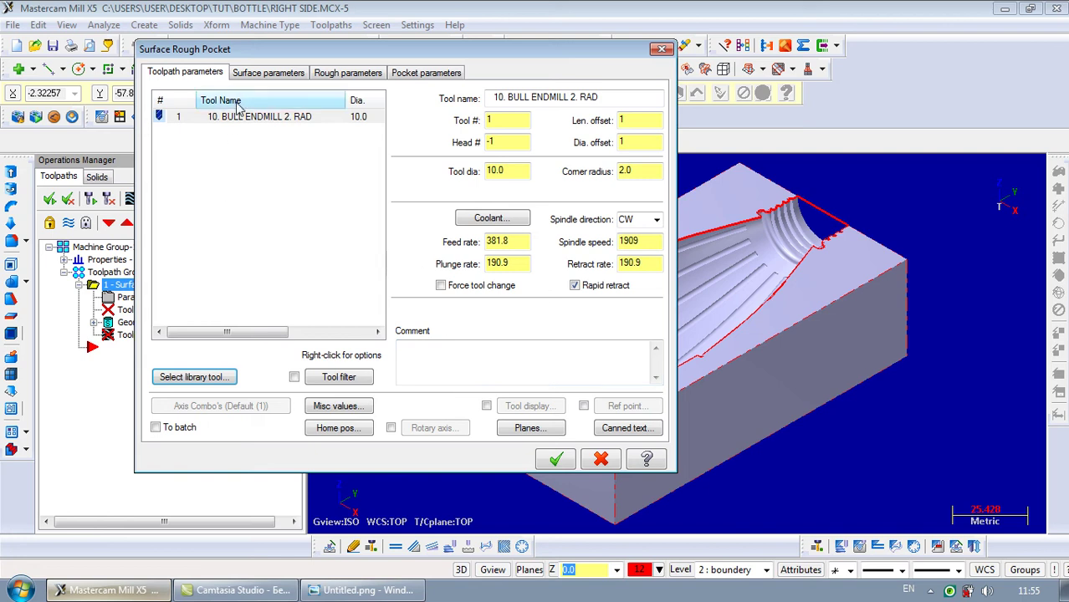
# Set the feed rate to 500, the spindle speed to 3500, and both the plunge and retract rates to 500
pyautogui.doubleClick(502, 243)
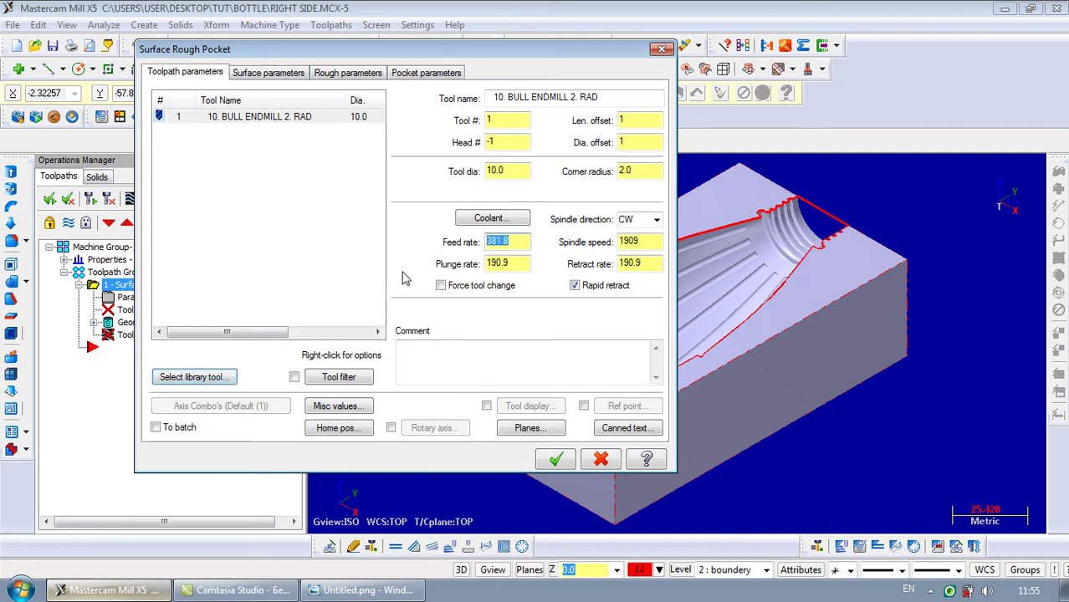
pyautogui.write('5')
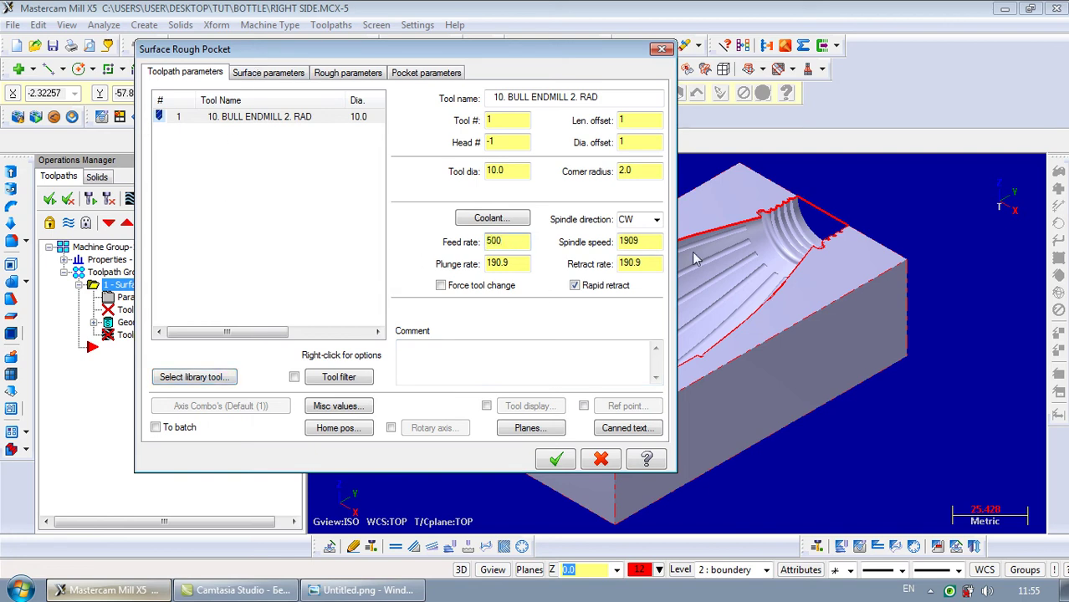
pyautogui.write('00')
pyautogui.doubleClick(639, 243)
pyautogui.write('350')
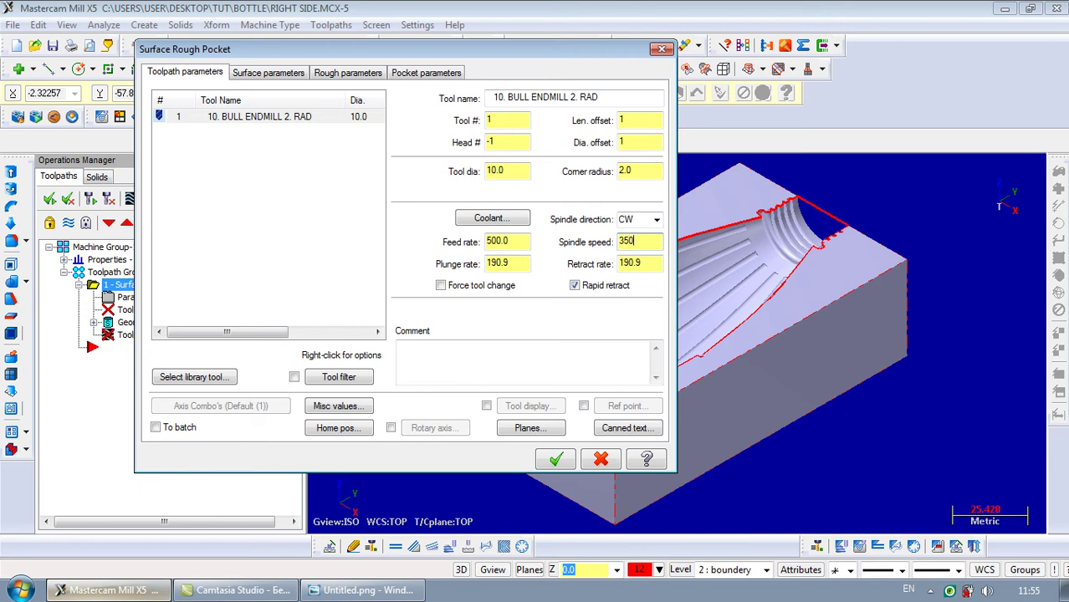
pyautogui.doubleClick(500, 262)
pyautogui.write('500')
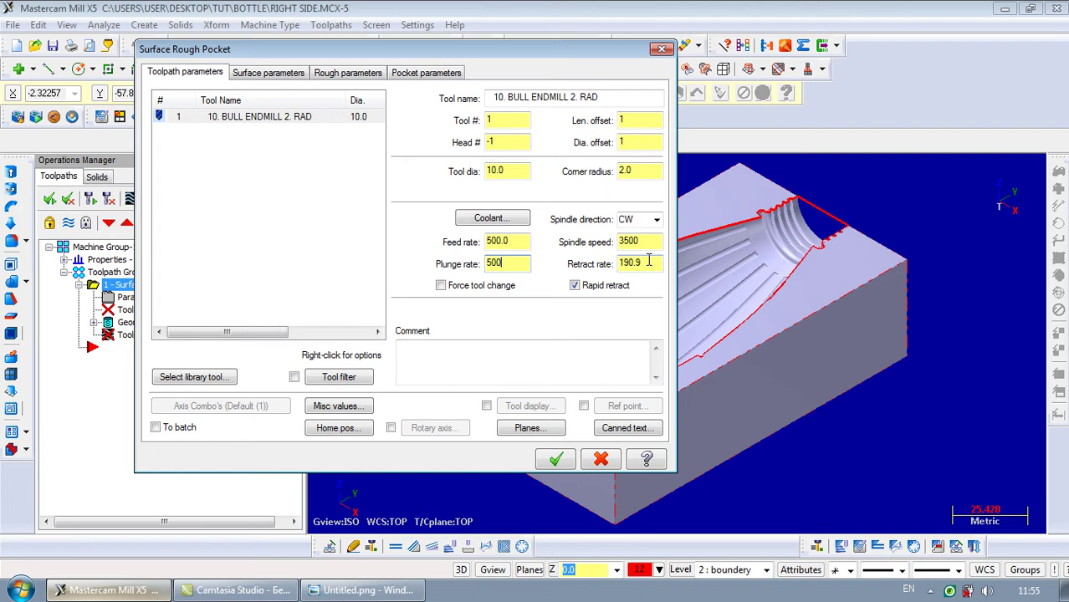
pyautogui.doubleClick(648, 263)
pyautogui.write('500')
# Open the stock to leave on drive surfaces for editing and switch the feed plane to absolute
pyautogui.click(268, 73)
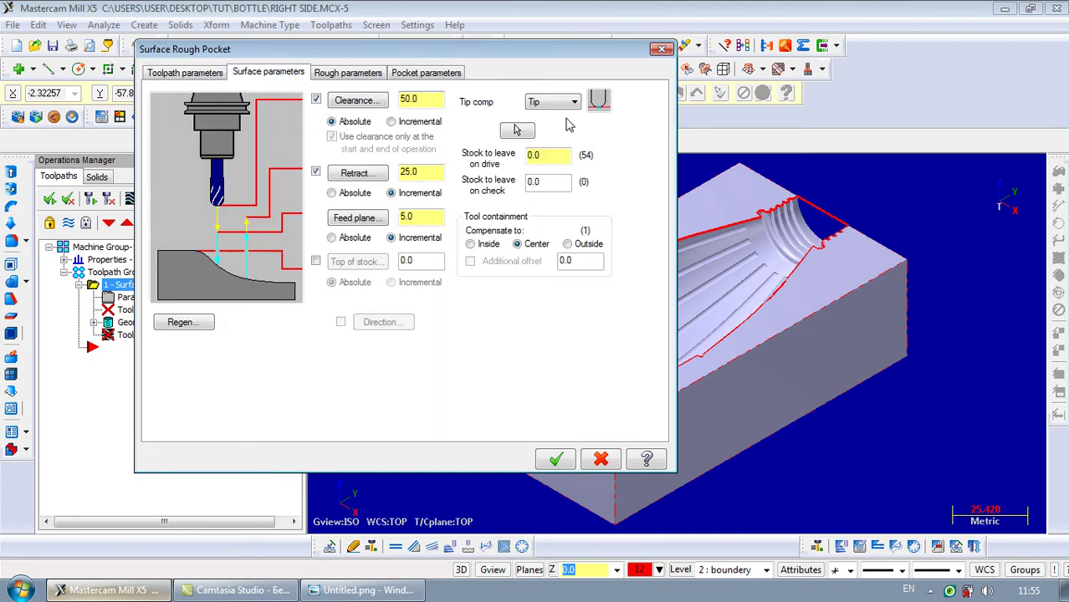
pyautogui.doubleClick(534, 154)
pyautogui.click(343, 239)
pyautogui.click(373, 73)
pyautogui.click(282, 74)
pyautogui.click(350, 73)
# Set the maximum stepdown to 1.0 and take the absolute minimum cut depth of 0.0 from the Z coordinate of the origin corner
pyautogui.doubleClick(311, 130)
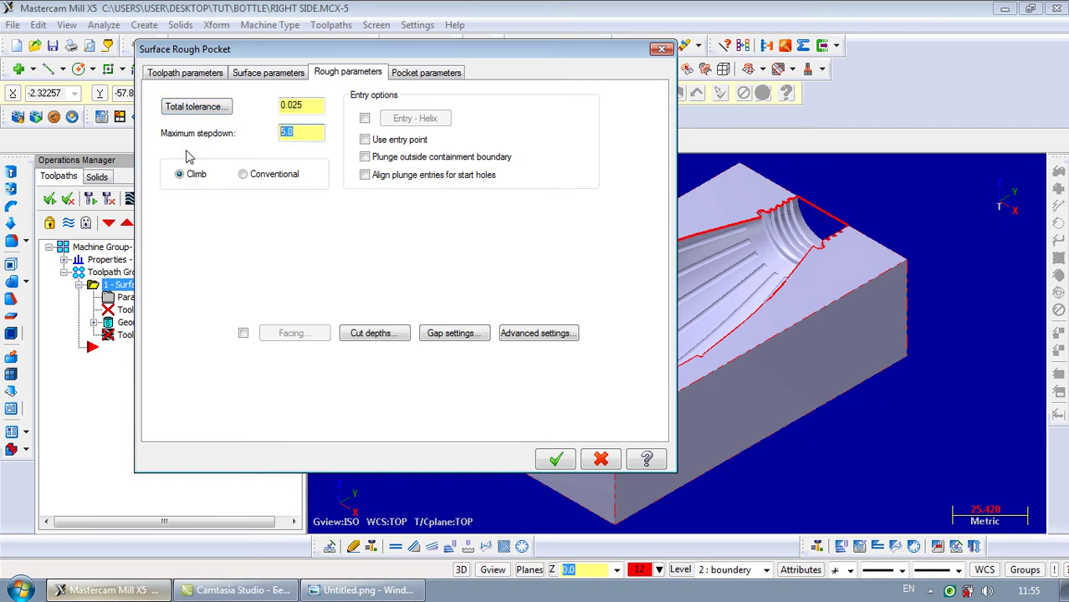
pyautogui.write('1.0')
pyautogui.click(383, 334)
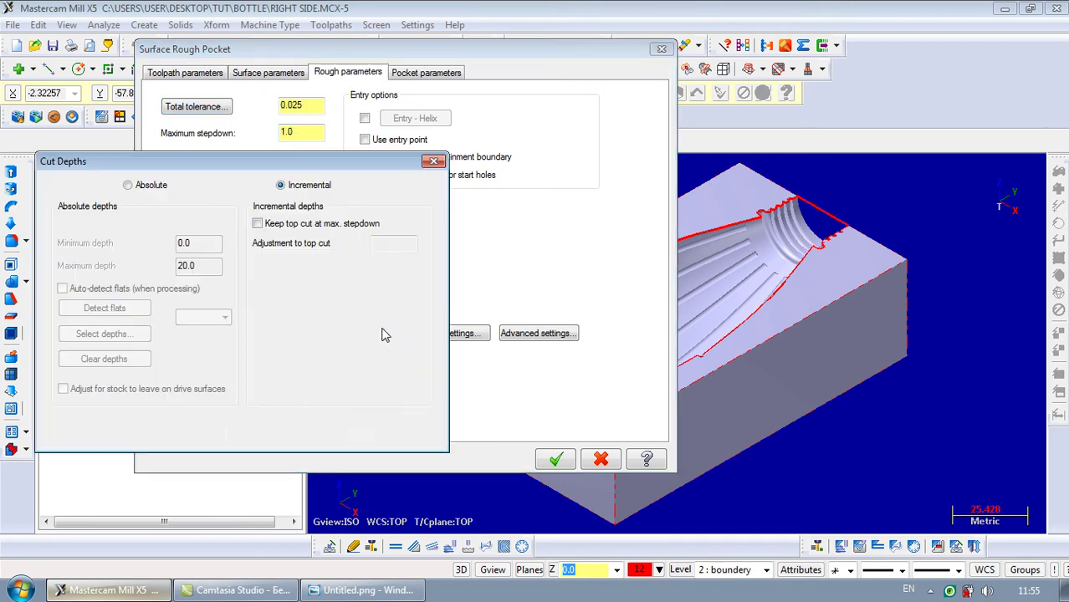
pyautogui.click(153, 186)
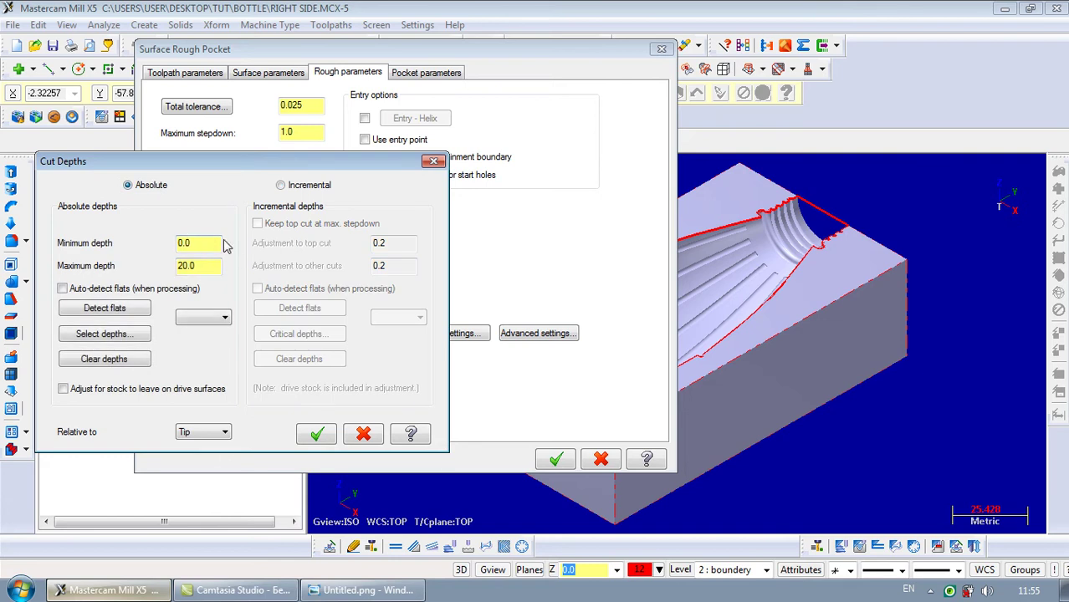
pyautogui.rightClick(200, 244)
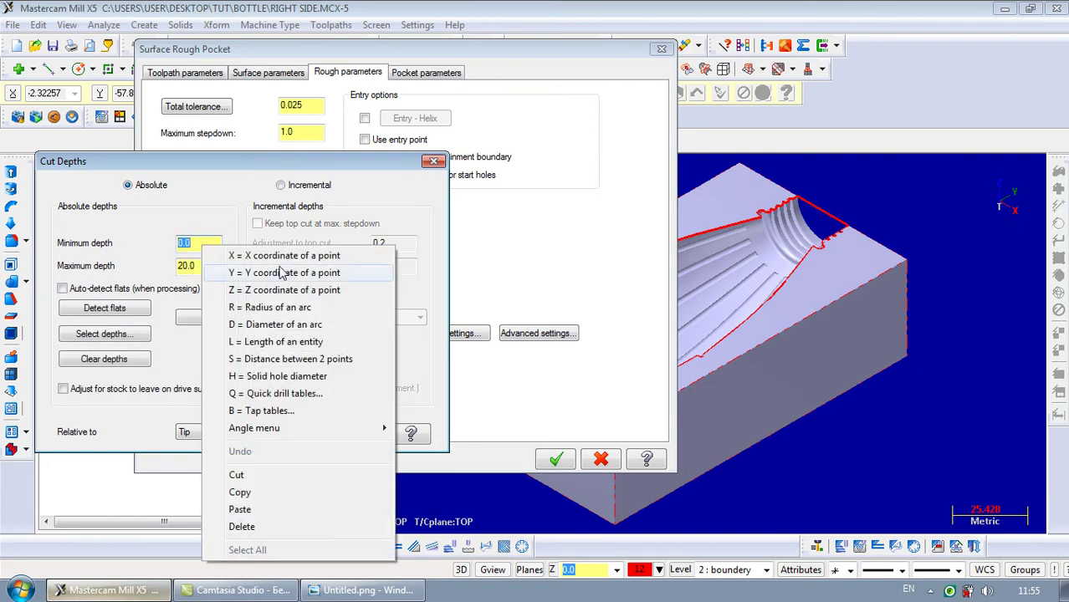
pyautogui.click(334, 287)
pyautogui.click(460, 337)
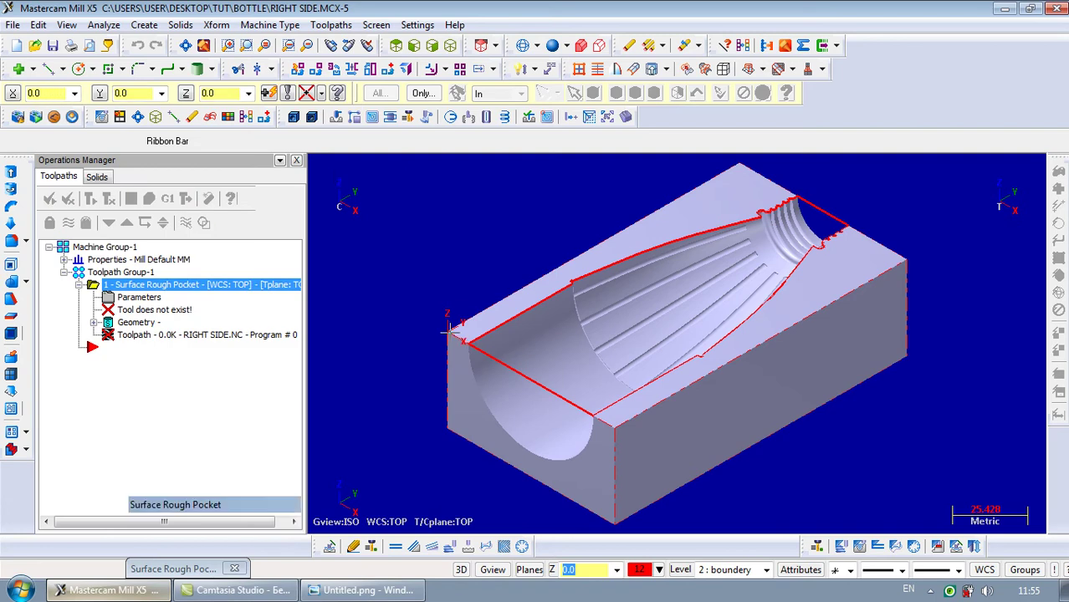
# Set the absolute maximum cut depth to -40.0 from the Z coordinate of the block's lower corner beneath the origin
pyautogui.moveTo(217, 268); pyautogui.dragTo(177, 271)
pyautogui.rightClick(215, 268)
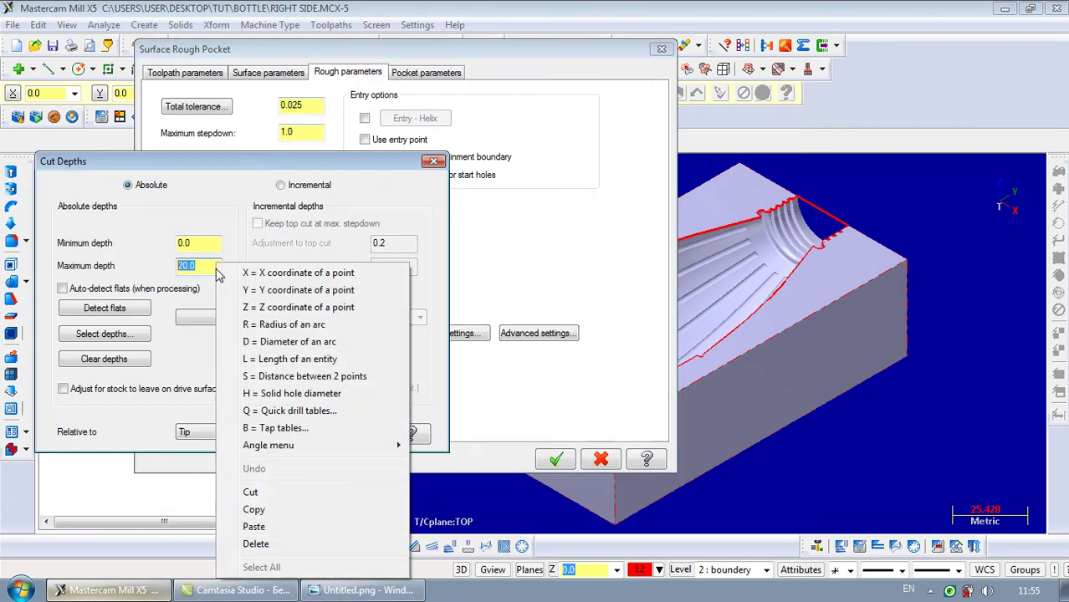
pyautogui.click(334, 304)
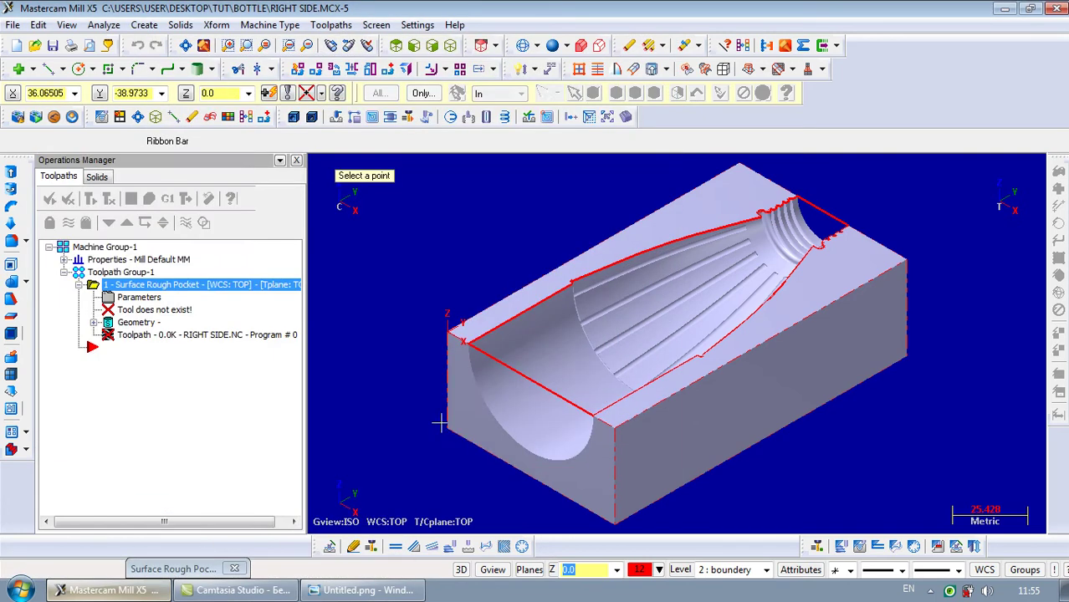
pyautogui.click(453, 437)
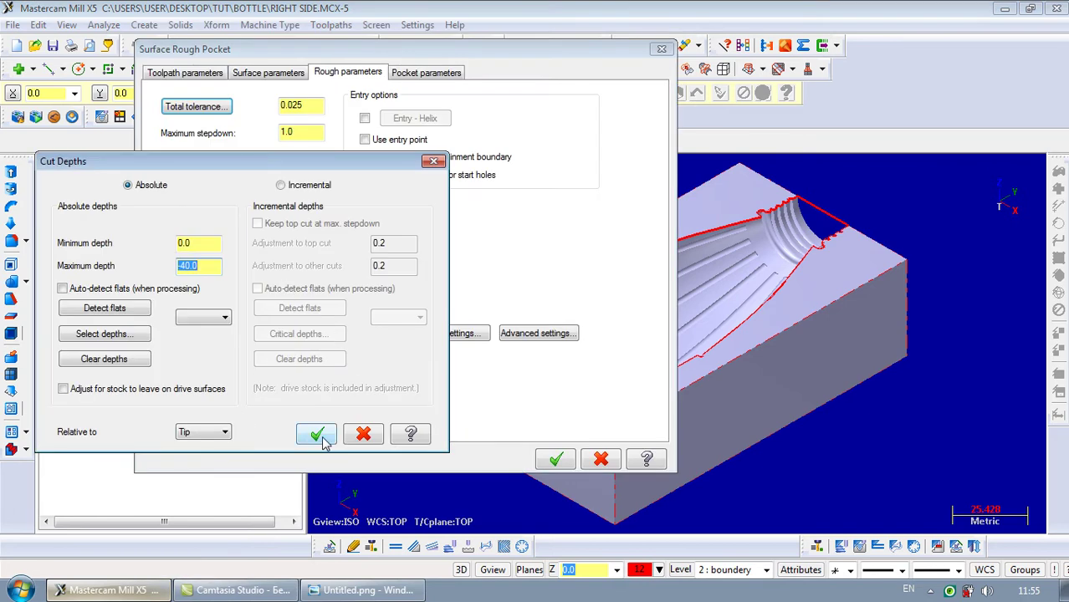
pyautogui.click(318, 435)
# Enable helix entry with its existing settings and turn on cut order optimization in the gap settings
pyautogui.click(365, 118)
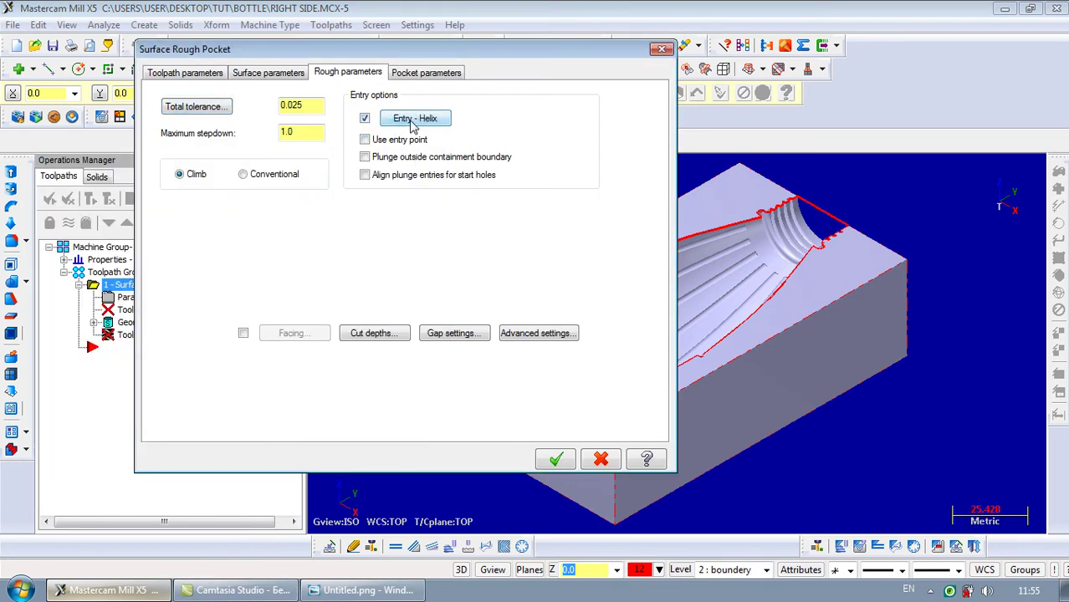
pyautogui.click(413, 118)
pyautogui.click(508, 421)
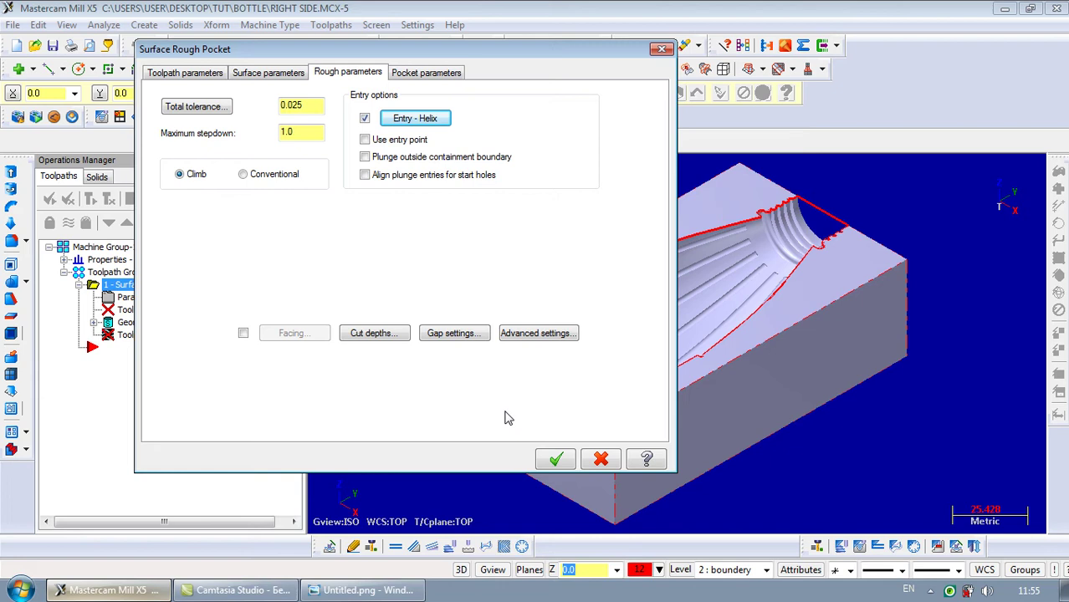
pyautogui.click(454, 333)
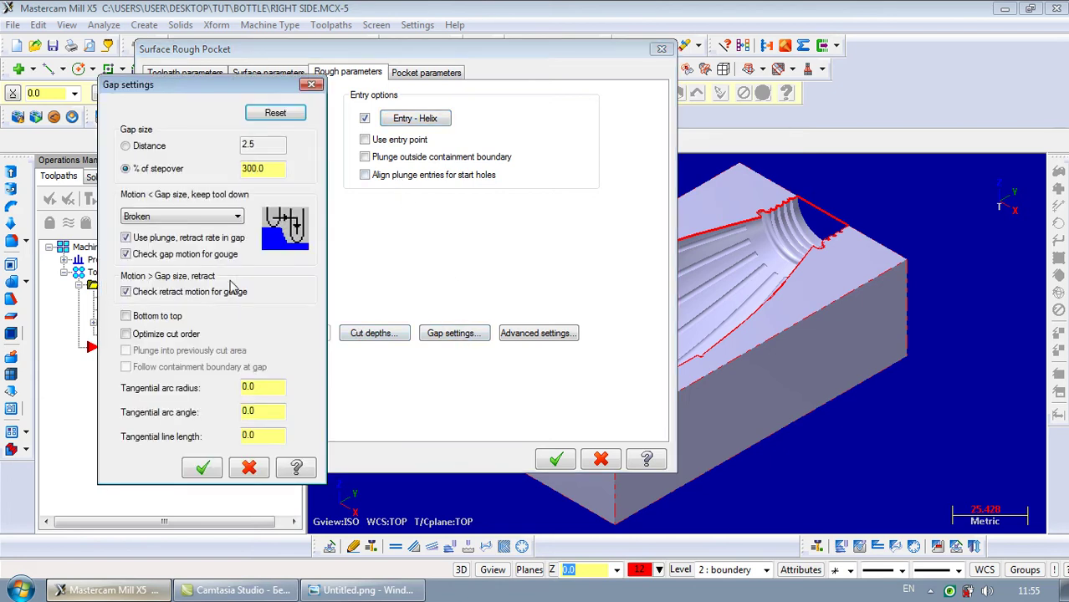
pyautogui.click(166, 334)
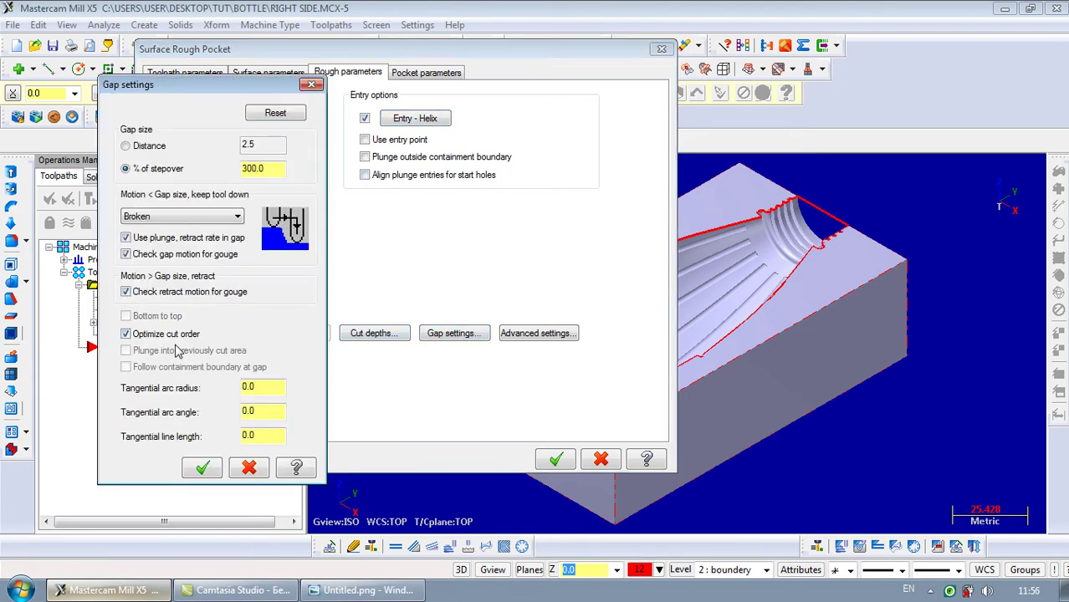
pyautogui.click(203, 467)
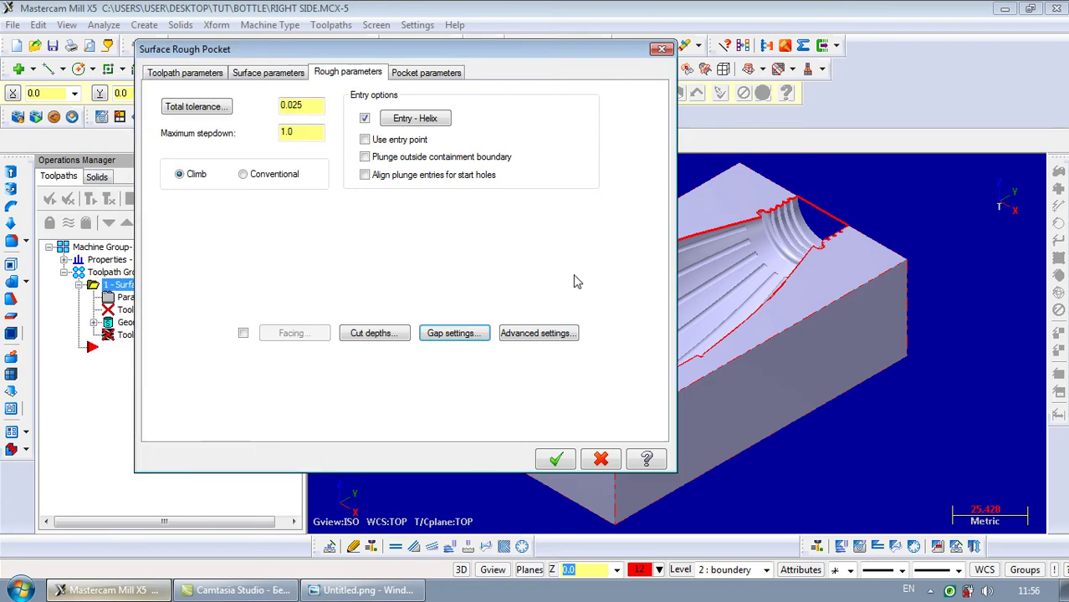
# Turn off the finish pass while keeping the High Speed cutting method, and generate the rough pocket toolpath
pyautogui.click(454, 77)
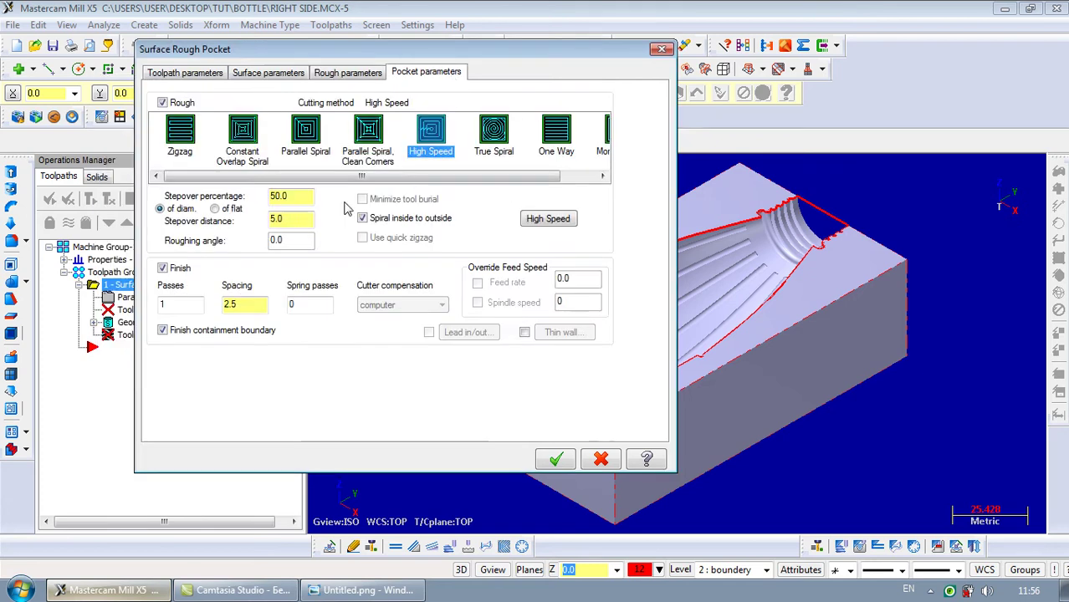
pyautogui.click(164, 269)
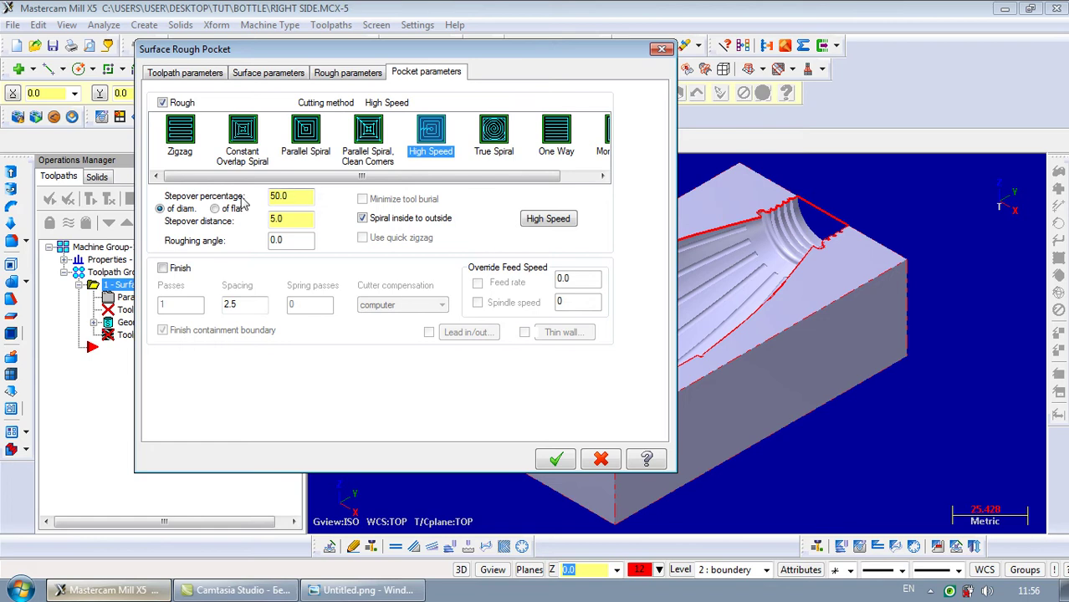
pyautogui.click(554, 457)
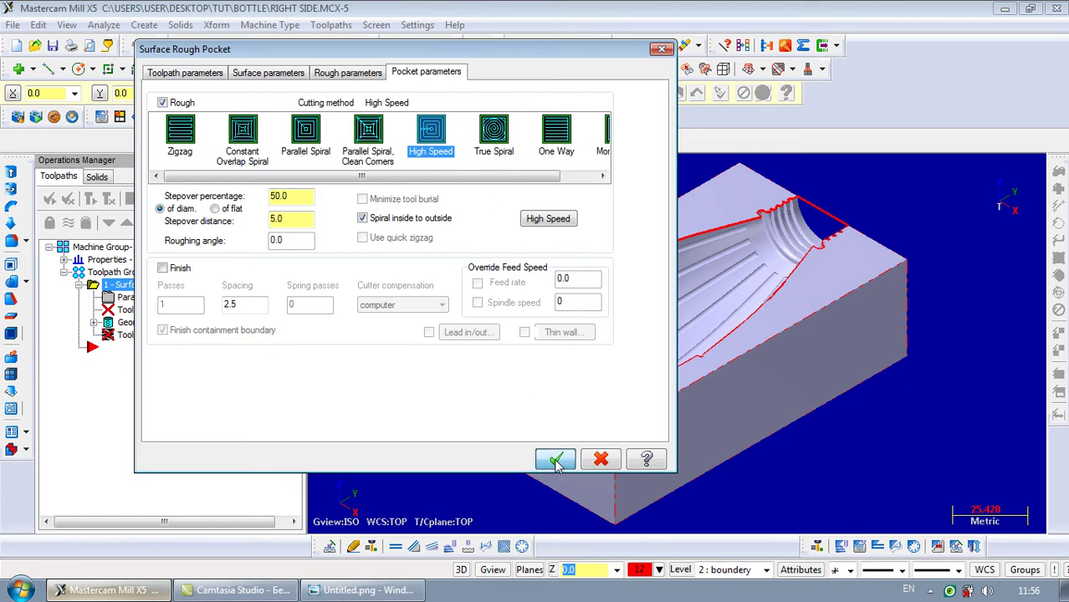
pyautogui.click(661, 332)
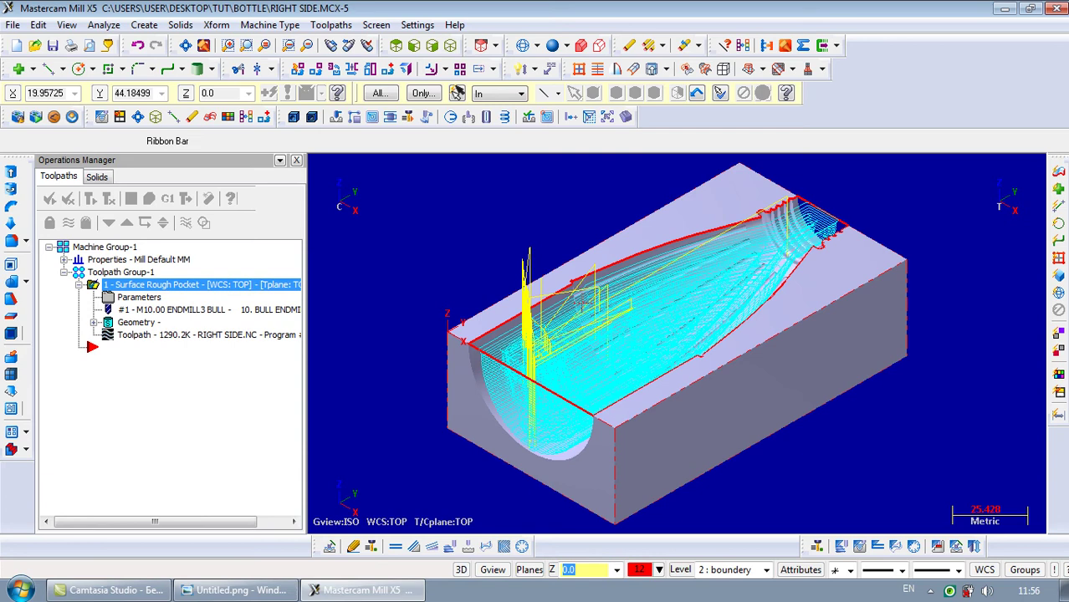
# Run a Verify simulation of the rough pocket toolpath on the block stock, shown in isometric view
pyautogui.moveTo(583, 302); pyautogui.dragTo(544, 302, button='middle')
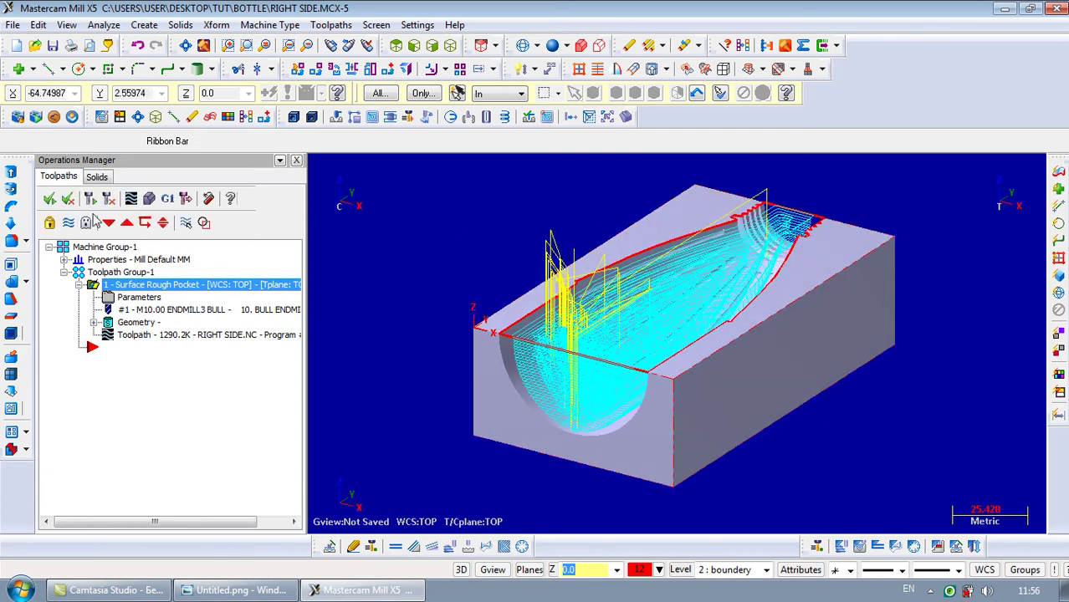
pyautogui.click(149, 198)
pyautogui.moveTo(164, 211)
pyautogui.mouseDown()
pyautogui.moveTo(125, 214)
pyautogui.moveTo(175, 219)
pyautogui.mouseUp()
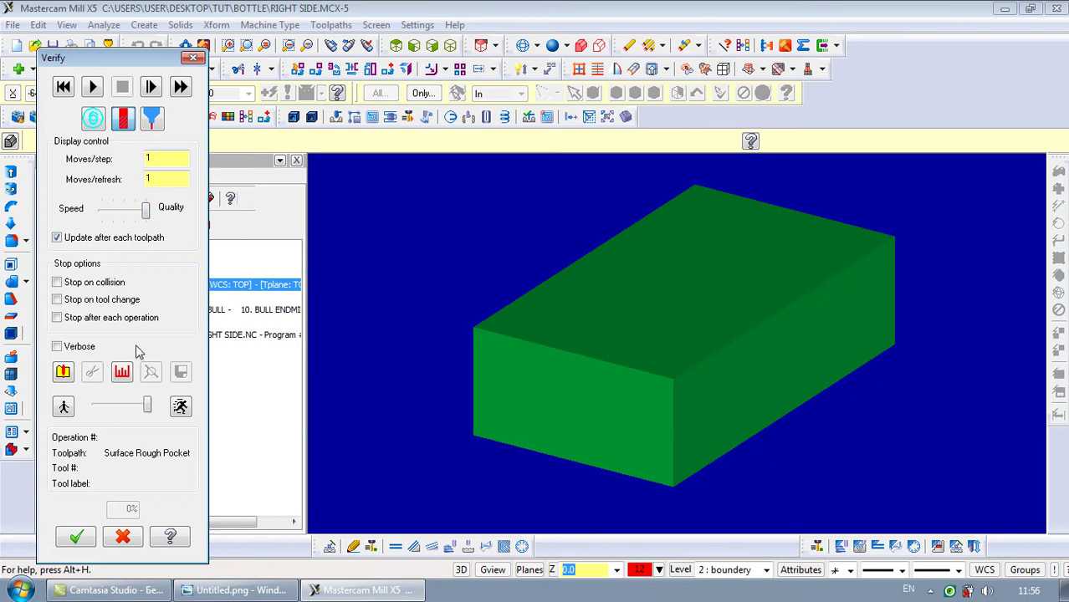
pyautogui.click(97, 87)
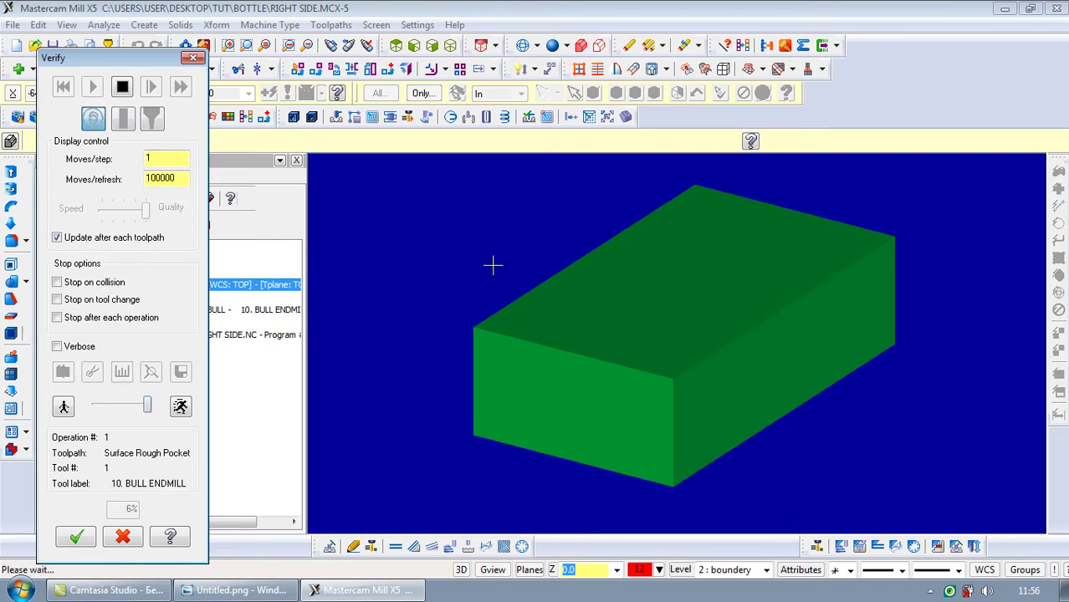
pyautogui.click(451, 45)
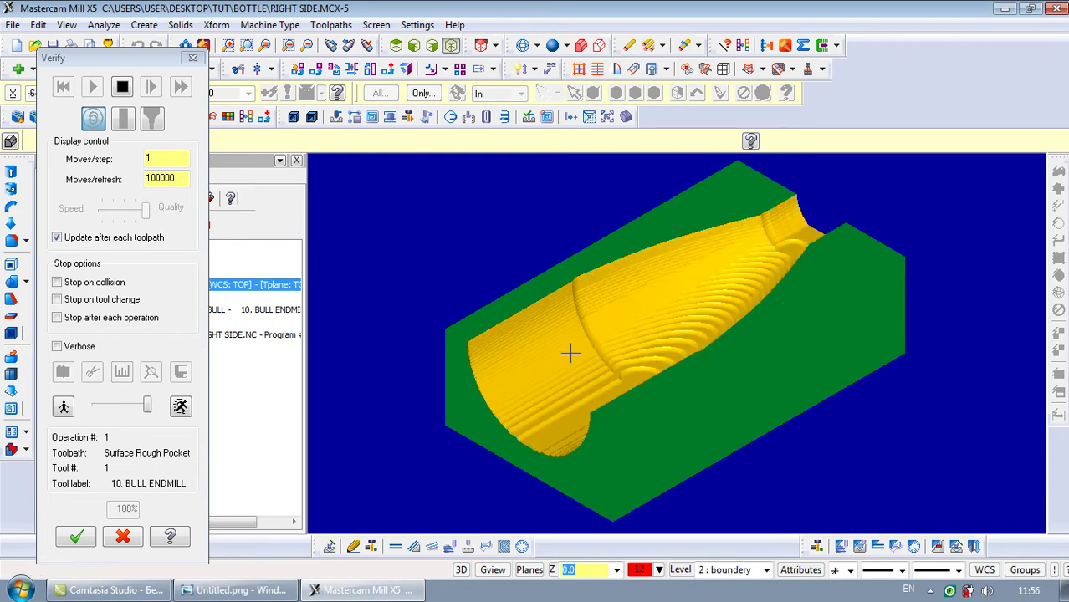
# Save the verified stock as RIGHT SIDE.STL in the bot folder on the Desktop and close the verification
pyautogui.click(181, 372)
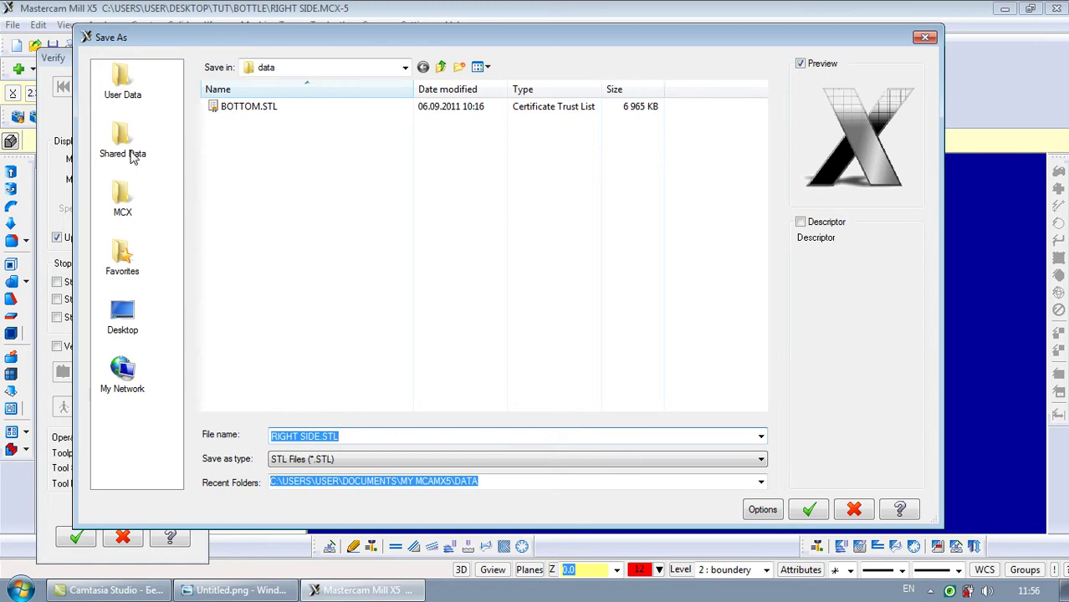
pyautogui.click(122, 320)
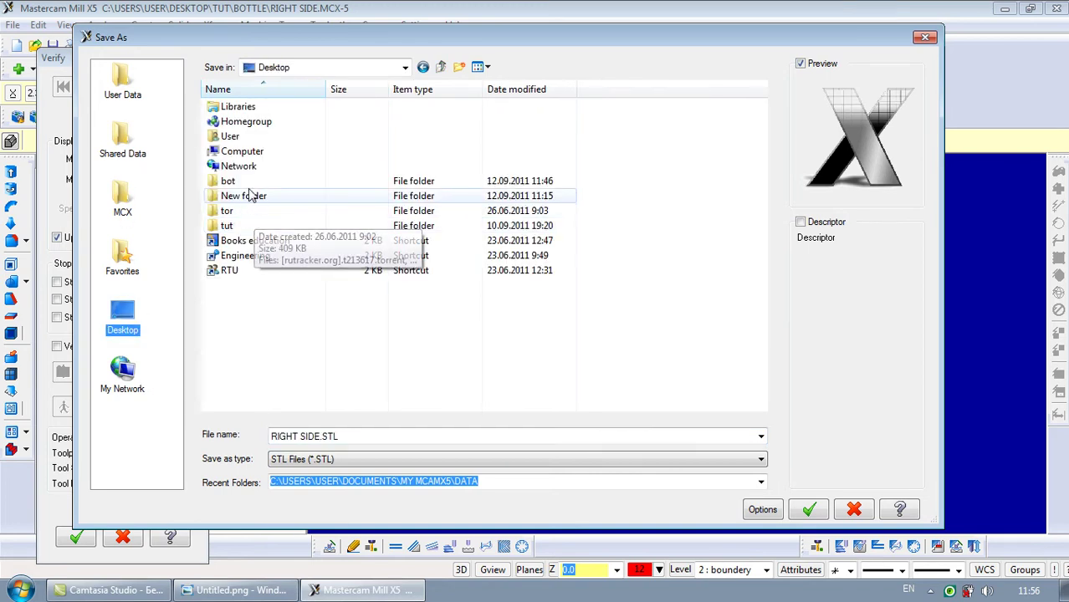
pyautogui.doubleClick(228, 181)
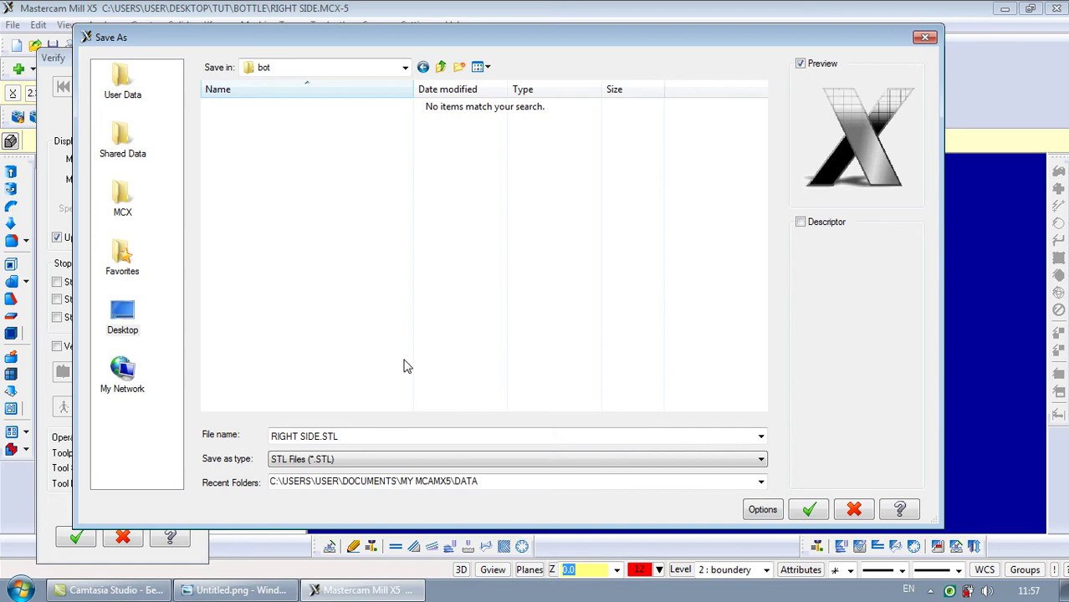
pyautogui.click(811, 512)
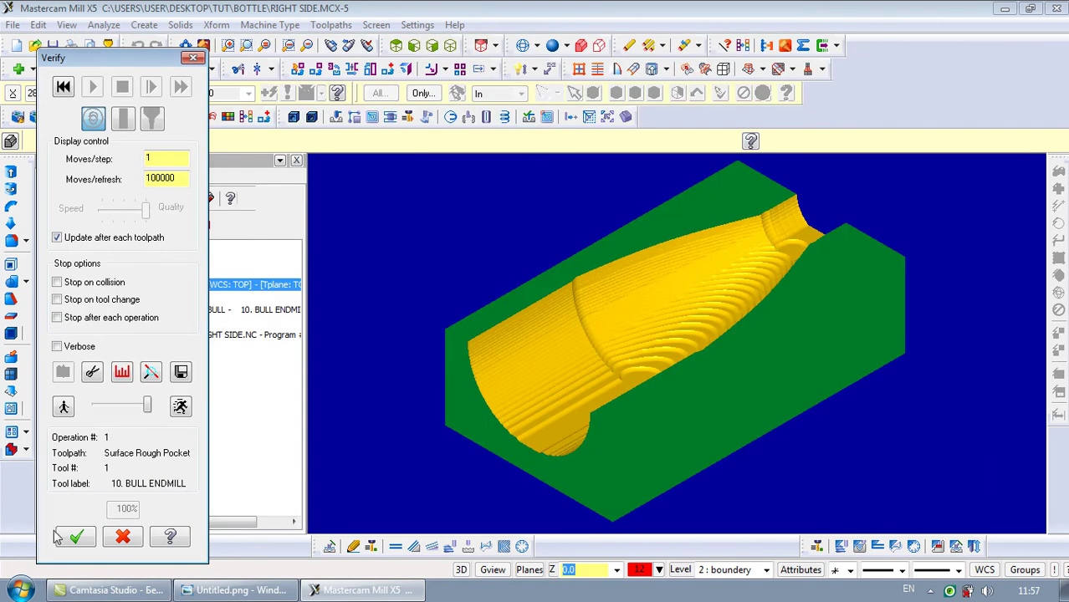
pyautogui.click(67, 537)
# Hide the rough pocket toolpath display, collapse its operation, and place the insertion point after it
pyautogui.click(68, 223)
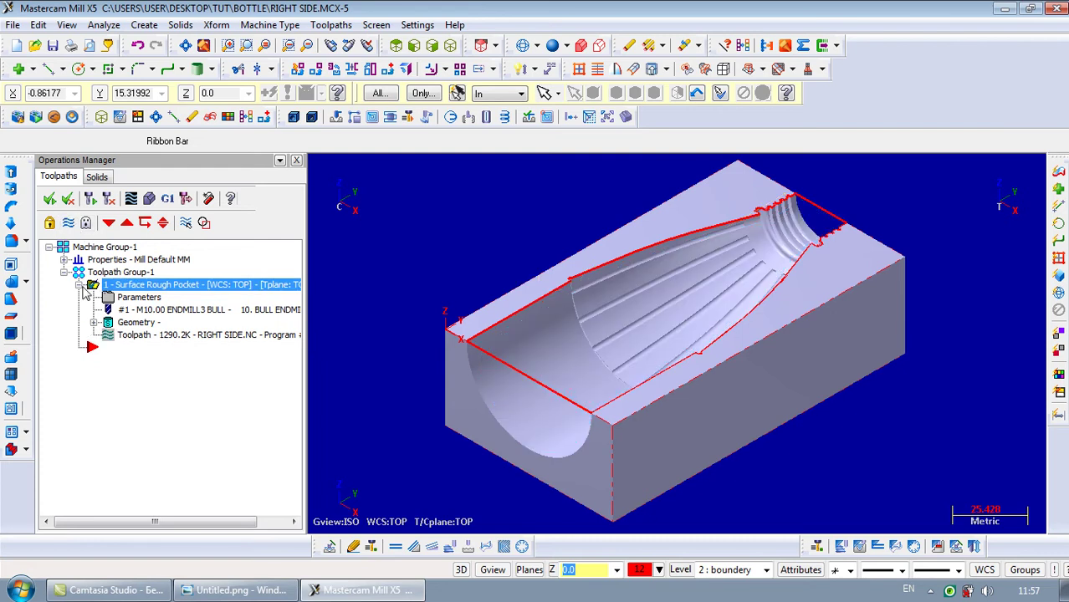
pyautogui.click(78, 285)
pyautogui.click(103, 297)
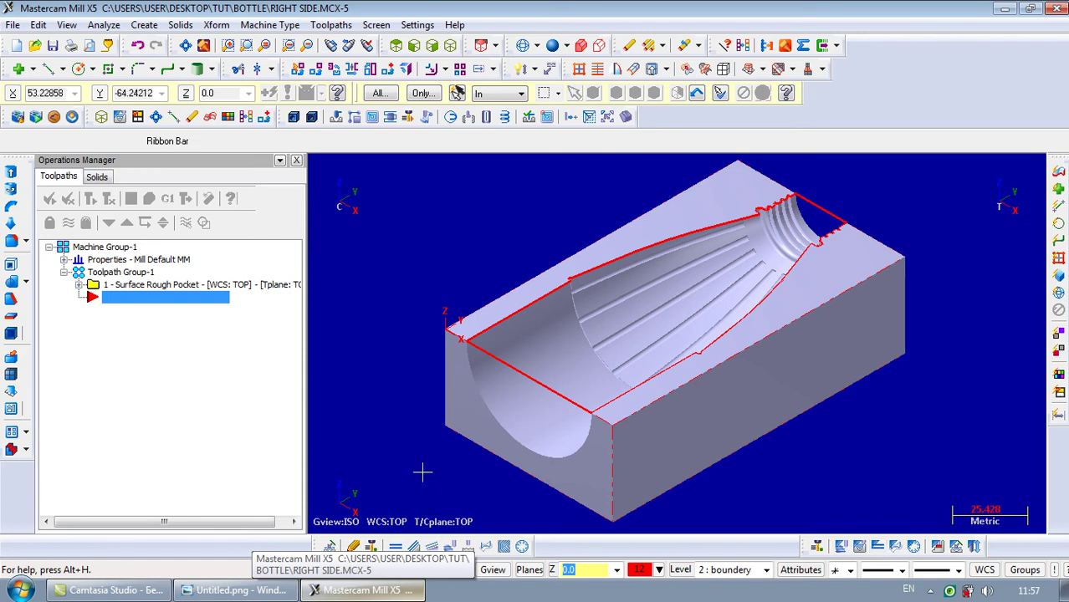
# Start a Finish Parallel toolpath with 3D toolpath refinement activated, and take the mould half's solid geometry as drive surfaces
pyautogui.scroll(1, 480, 558)
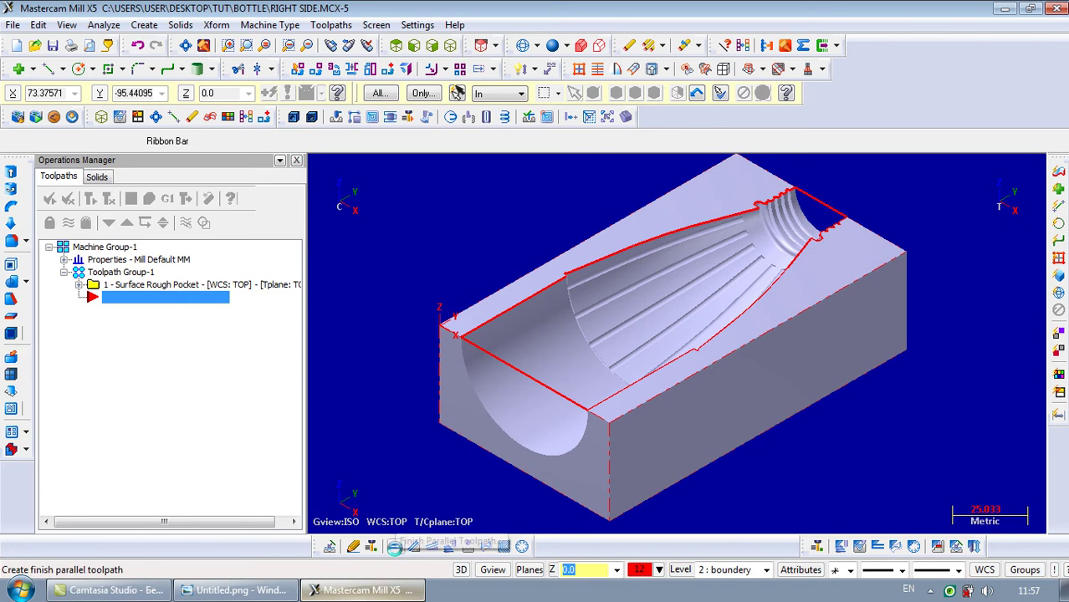
pyautogui.click(394, 548)
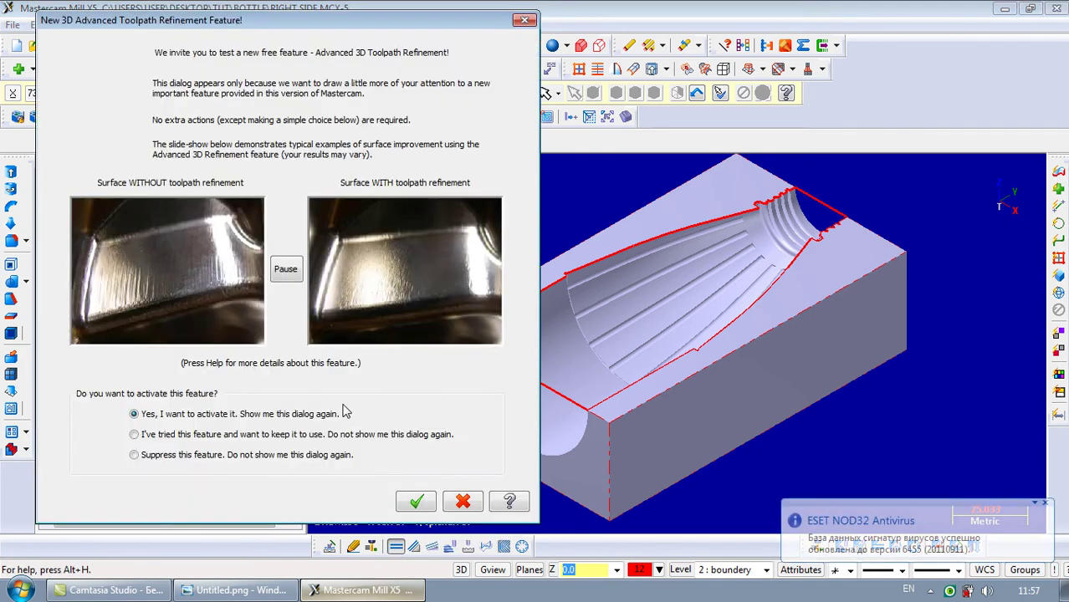
pyautogui.click(415, 501)
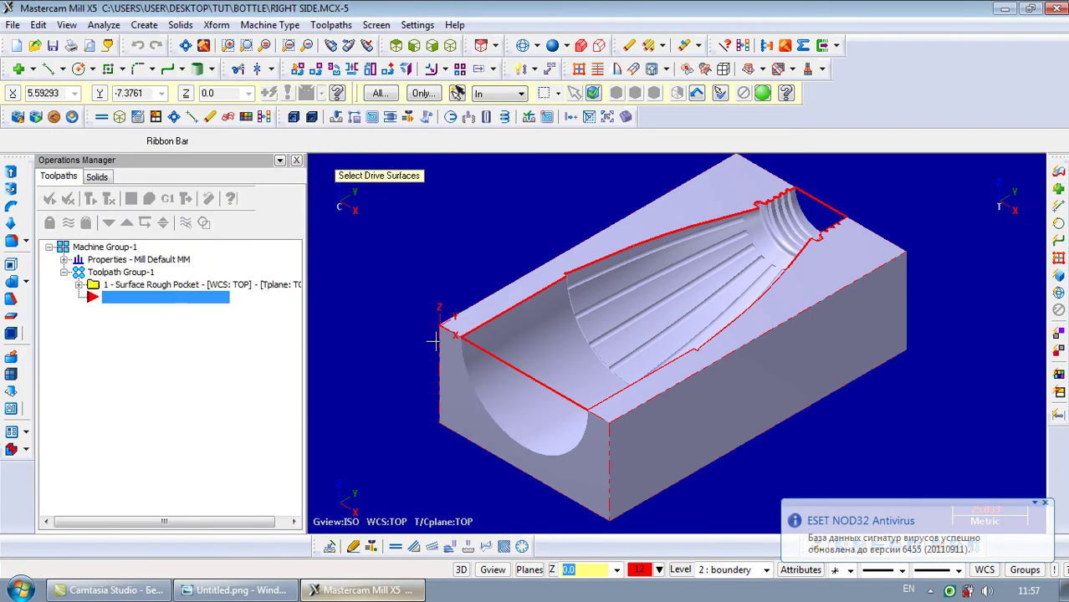
pyautogui.click(485, 376)
pyautogui.click(762, 92)
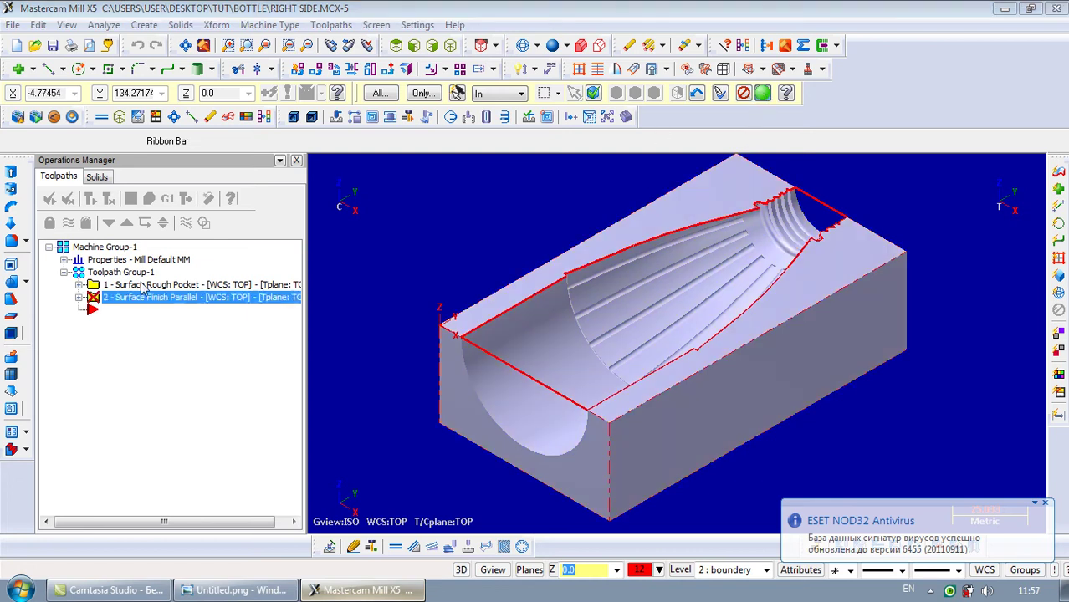
# Chain the red cavity outline in C-plane mode as the containment boundary of the finish toolpath
pyautogui.click(193, 342)
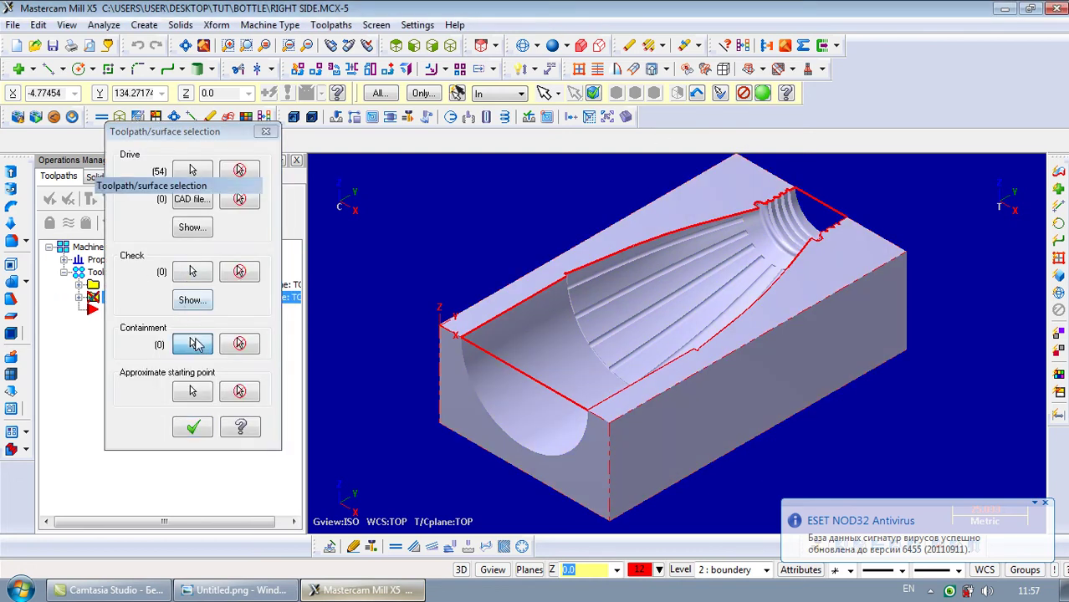
pyautogui.click(218, 145)
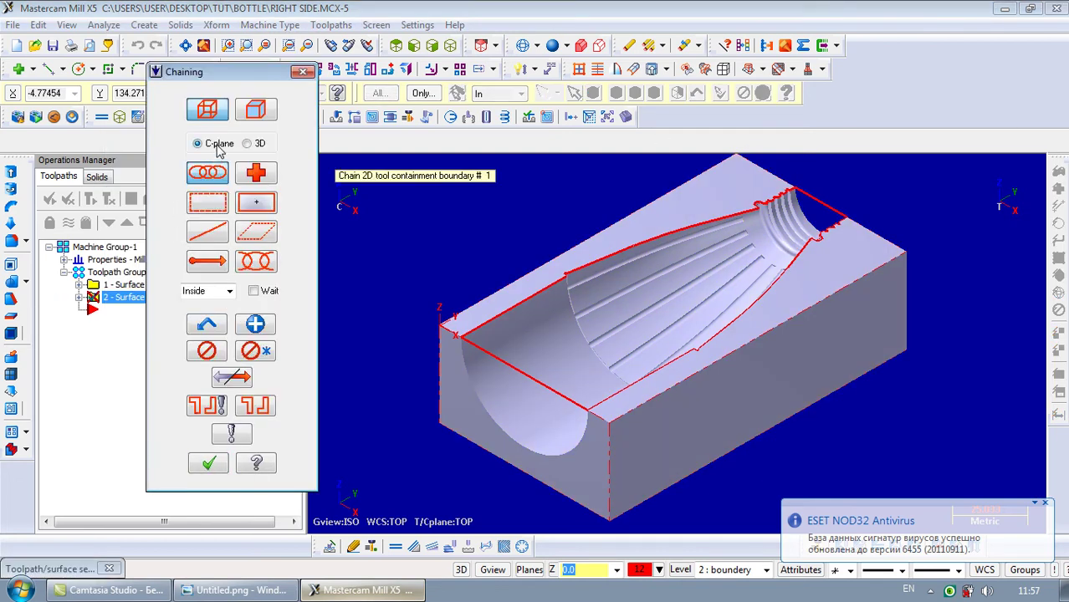
pyautogui.click(545, 286)
pyautogui.click(222, 463)
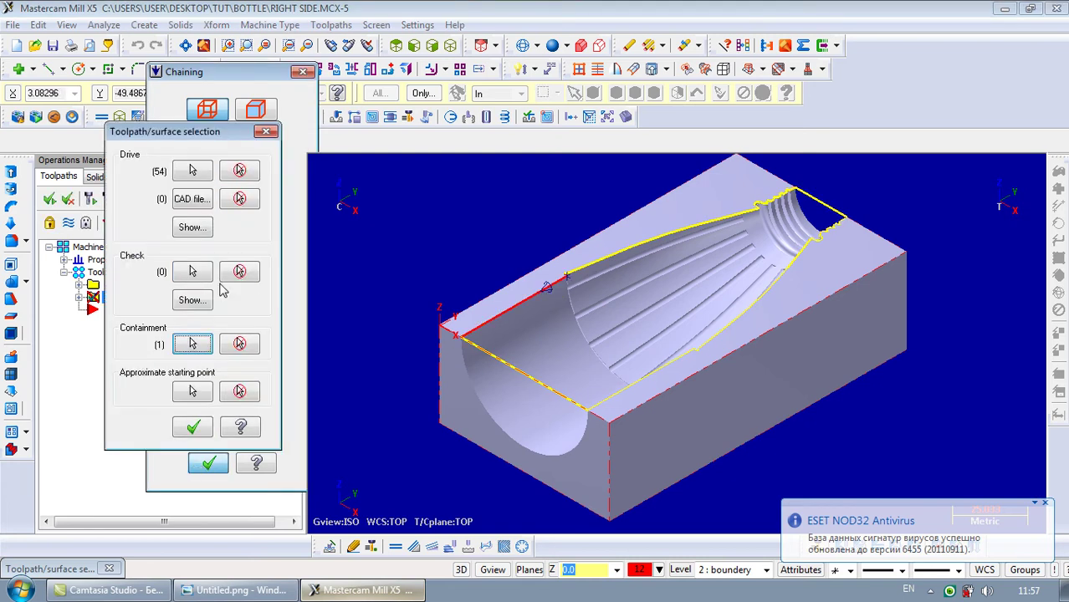
# Add two solid faces, one in the ribbed tapered body and one at the threaded neck, as check surfaces, and accept the geometry selection
pyautogui.click(190, 270)
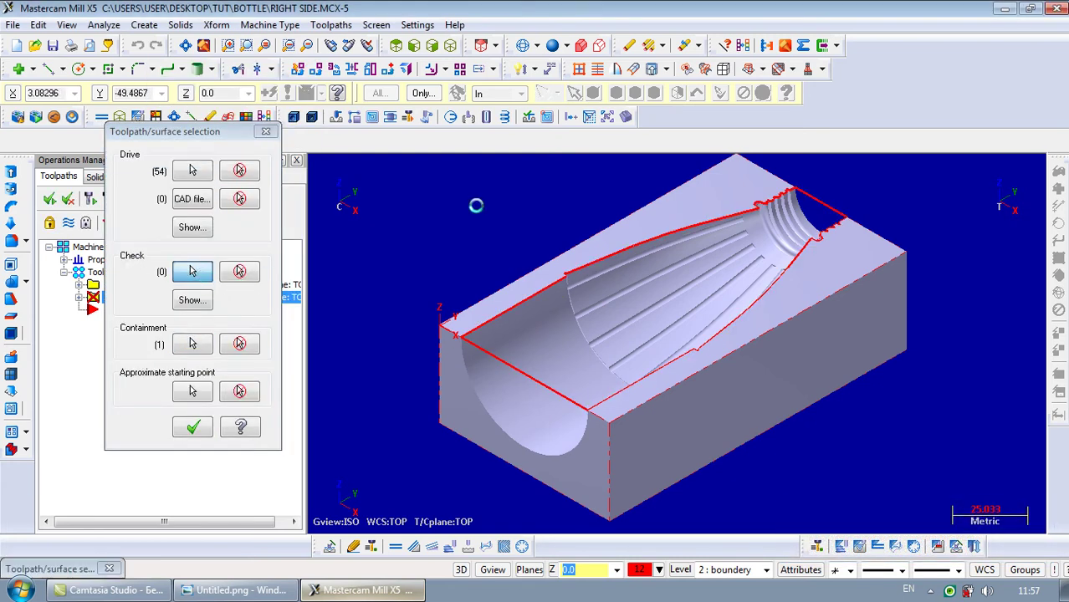
pyautogui.click(592, 117)
pyautogui.click(592, 92)
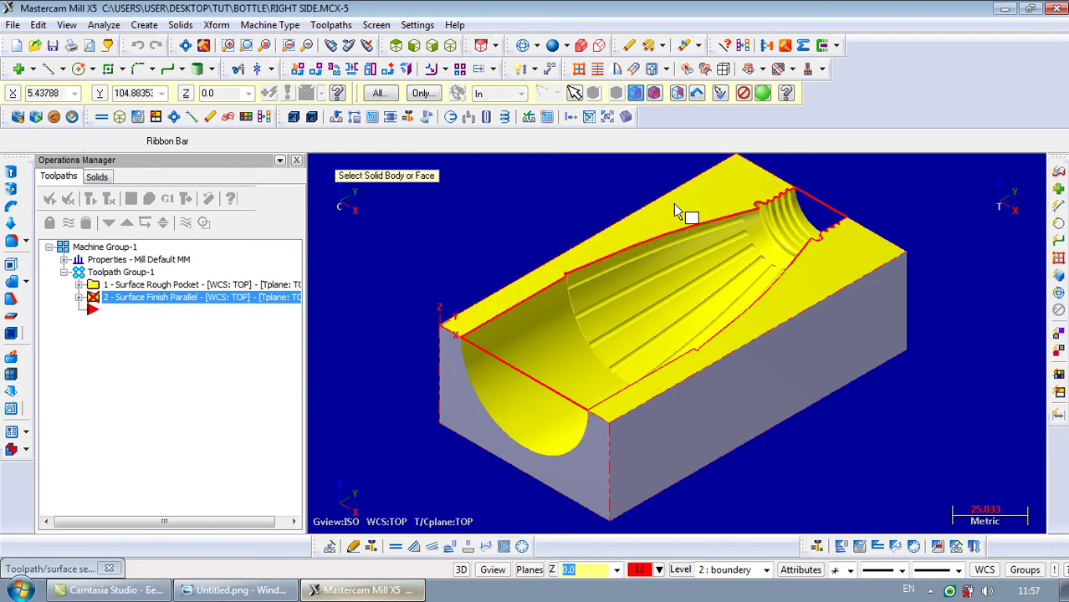
pyautogui.click(679, 247)
pyautogui.click(790, 222)
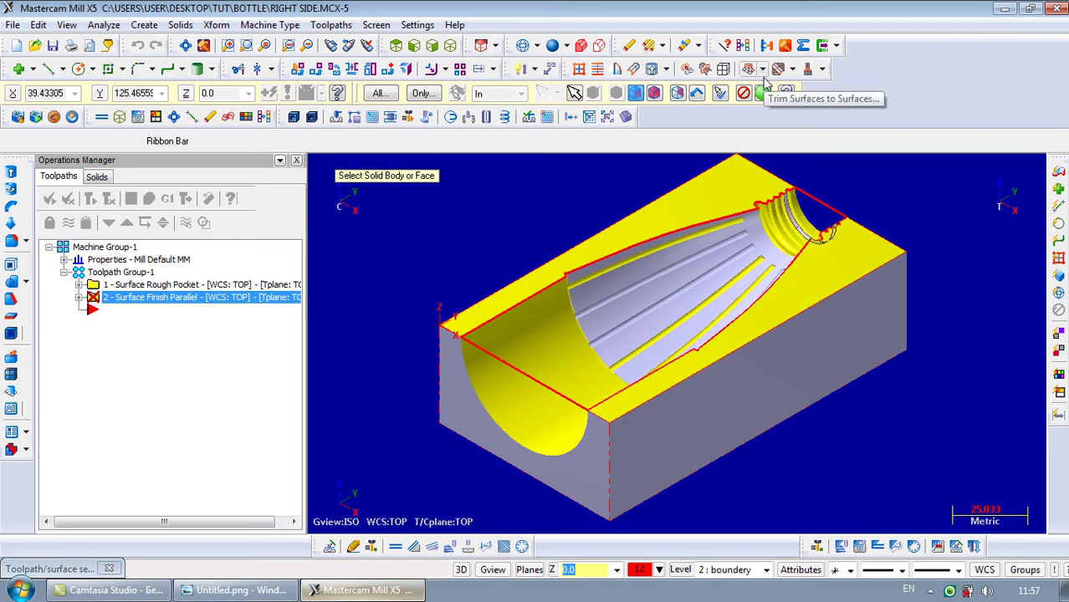
pyautogui.click(768, 97)
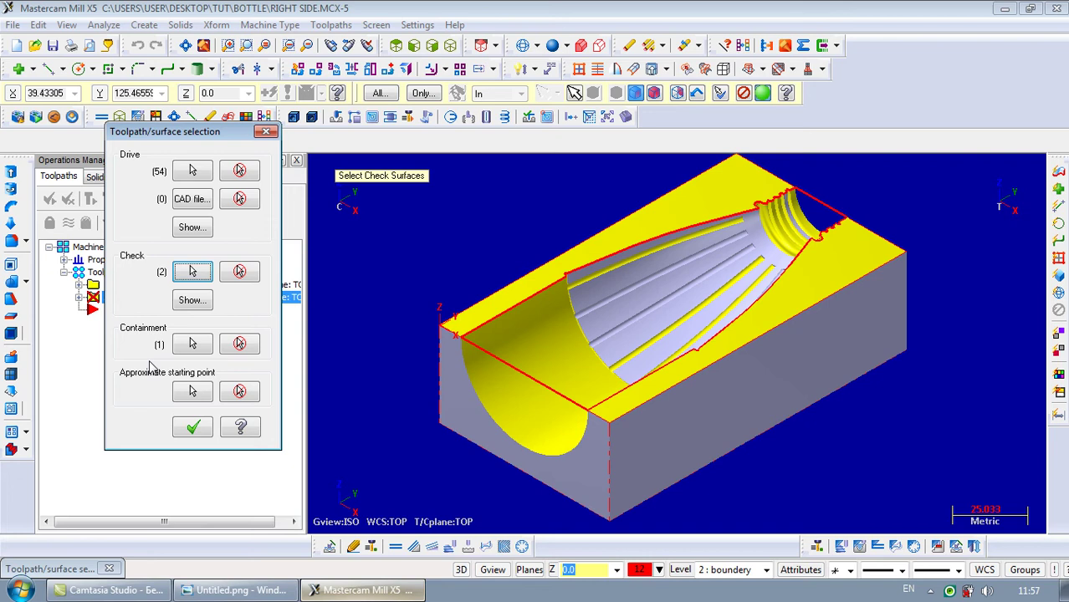
pyautogui.click(194, 426)
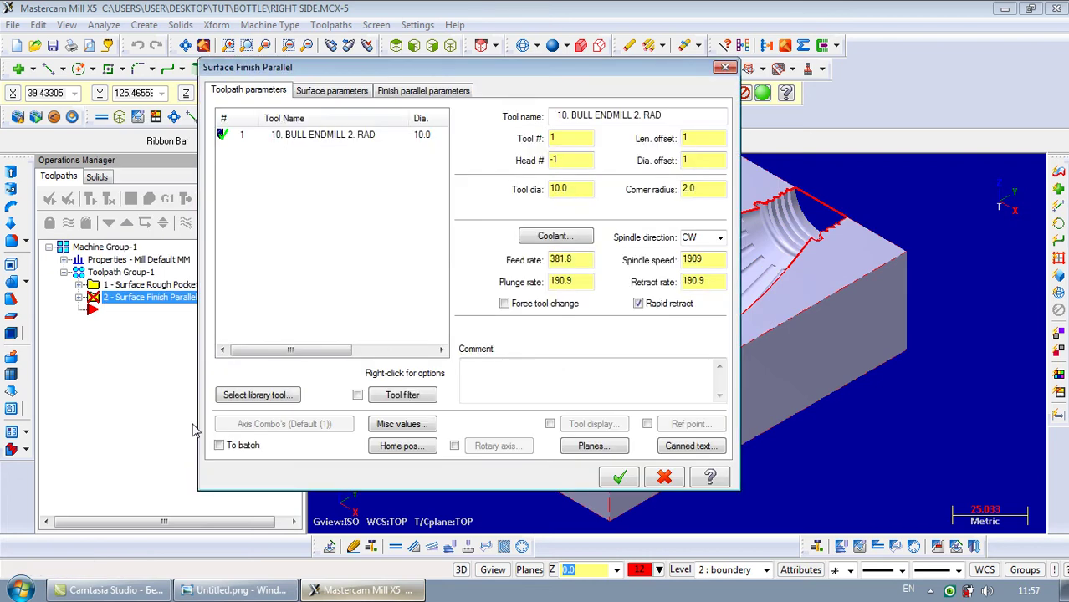
# Choose the 5. BULL ENDMILL 2. RAD tool (5.0 diameter, 2.0 corner radius) from the tool library
pyautogui.click(259, 396)
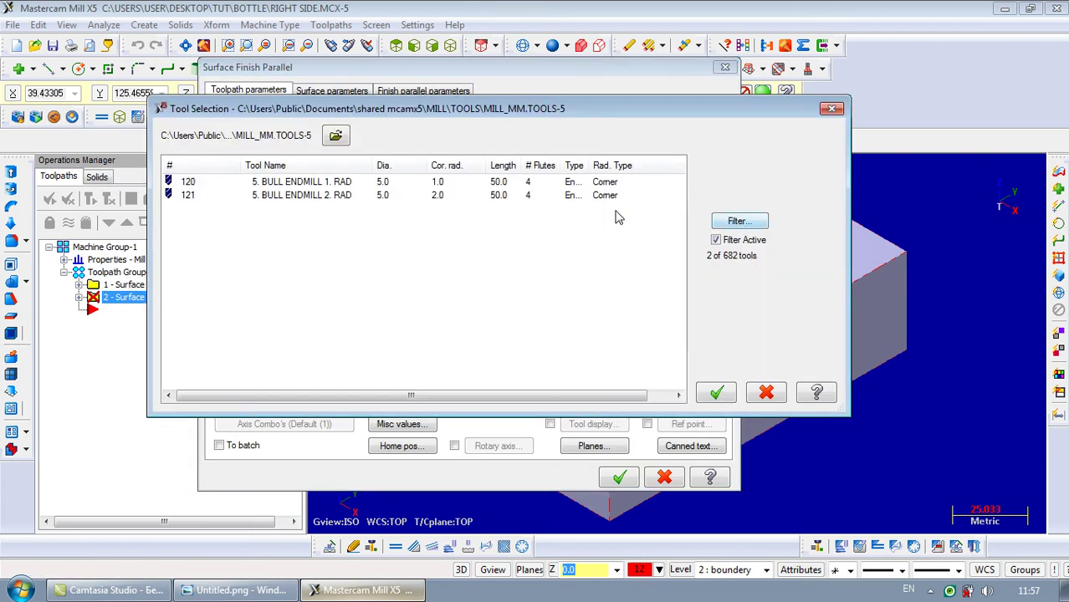
pyautogui.click(327, 183)
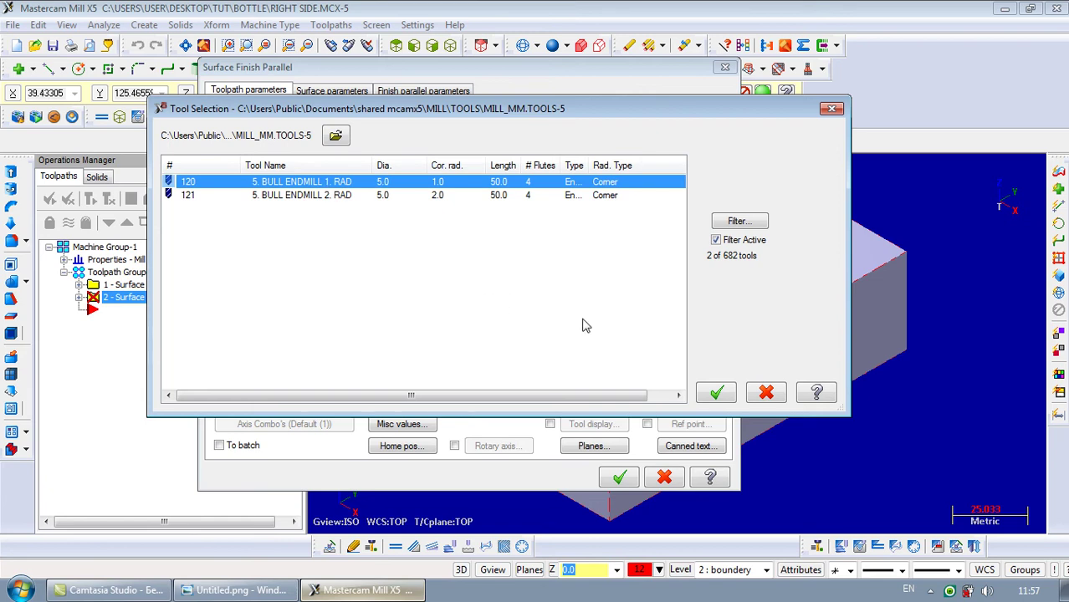
pyautogui.click(459, 196)
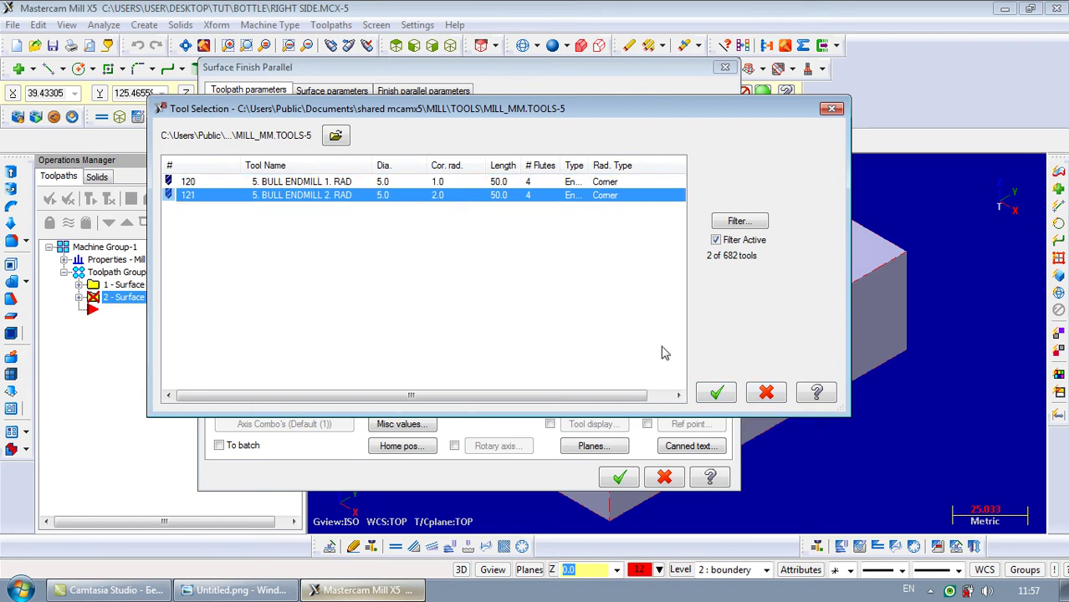
pyautogui.click(716, 393)
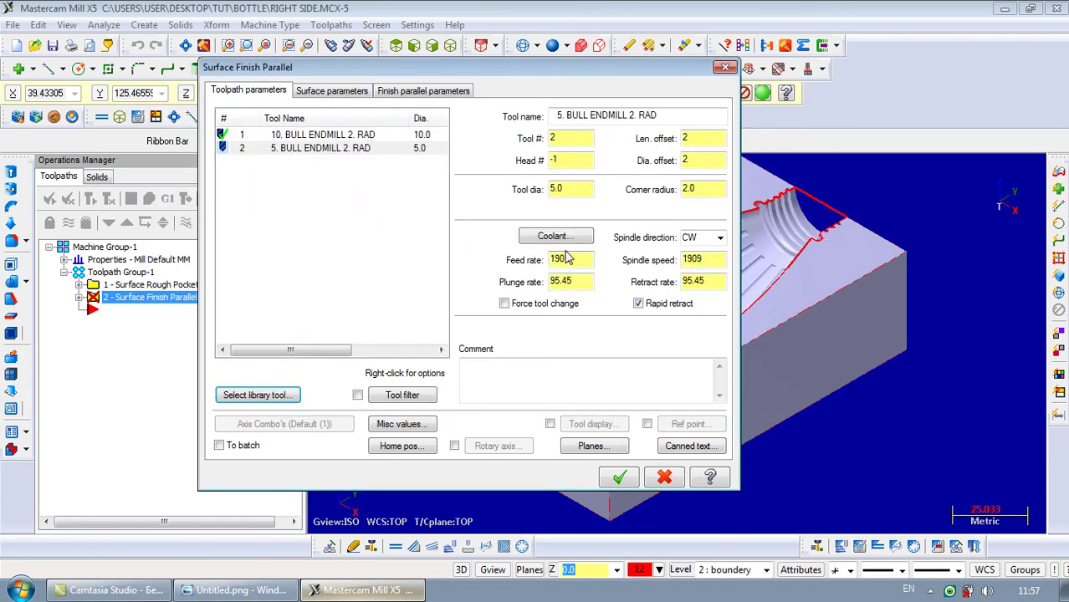
# Set the tool's feed rate to 500, spindle speed to 3500, plunge rate to 500 and retract rate to 50
pyautogui.moveTo(582, 260); pyautogui.dragTo(505, 264)
pyautogui.write('500')
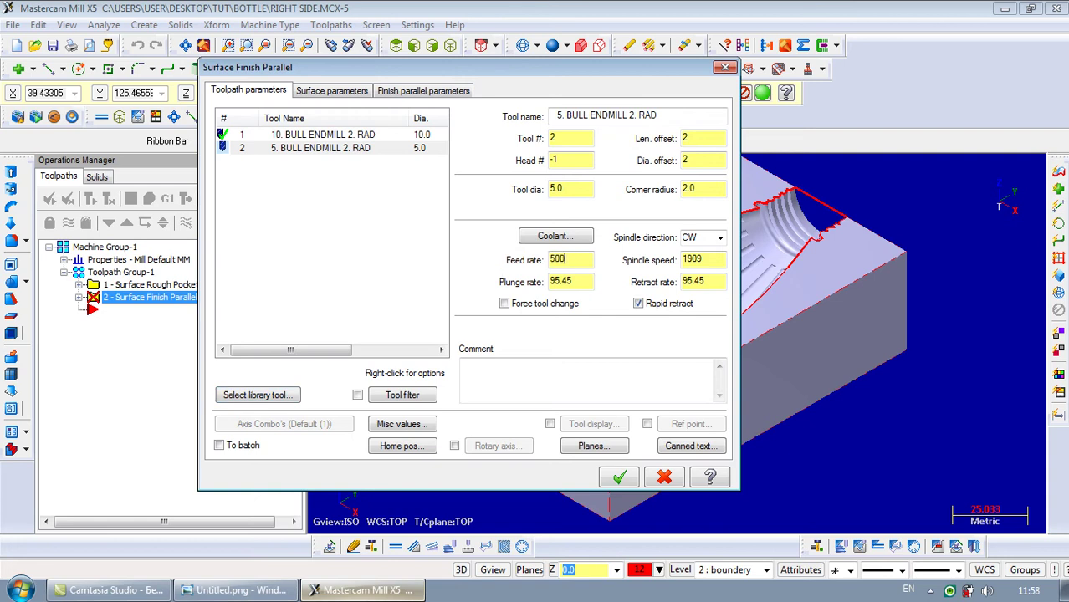
pyautogui.moveTo(680, 259); pyautogui.dragTo(709, 259)
pyautogui.write('3500')
pyautogui.moveTo(585, 282); pyautogui.dragTo(464, 321)
pyautogui.write('500')
pyautogui.moveTo(682, 282); pyautogui.dragTo(712, 282)
pyautogui.write('50')
# Set the finish parallel maximum stepover to 0.8 and the machining angle to 90 degrees
pyautogui.click(339, 94)
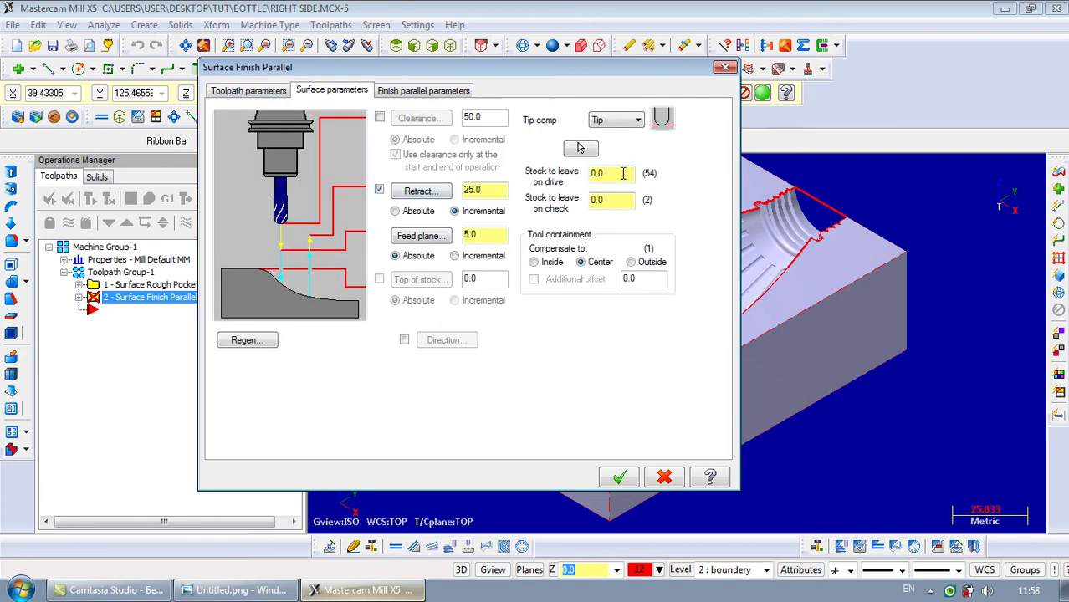
pyautogui.click(452, 92)
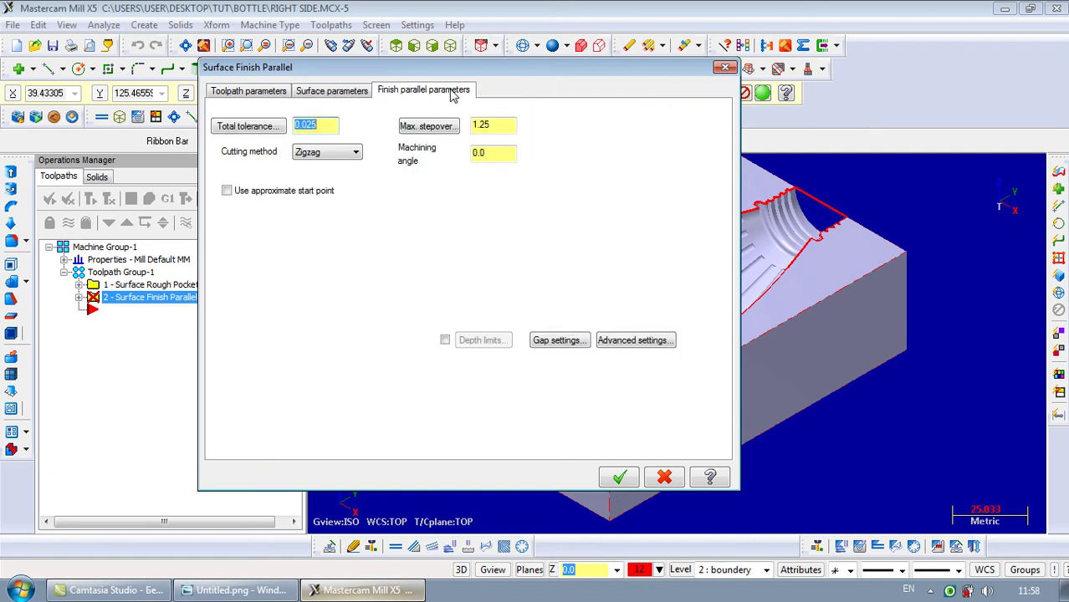
pyautogui.click(512, 124)
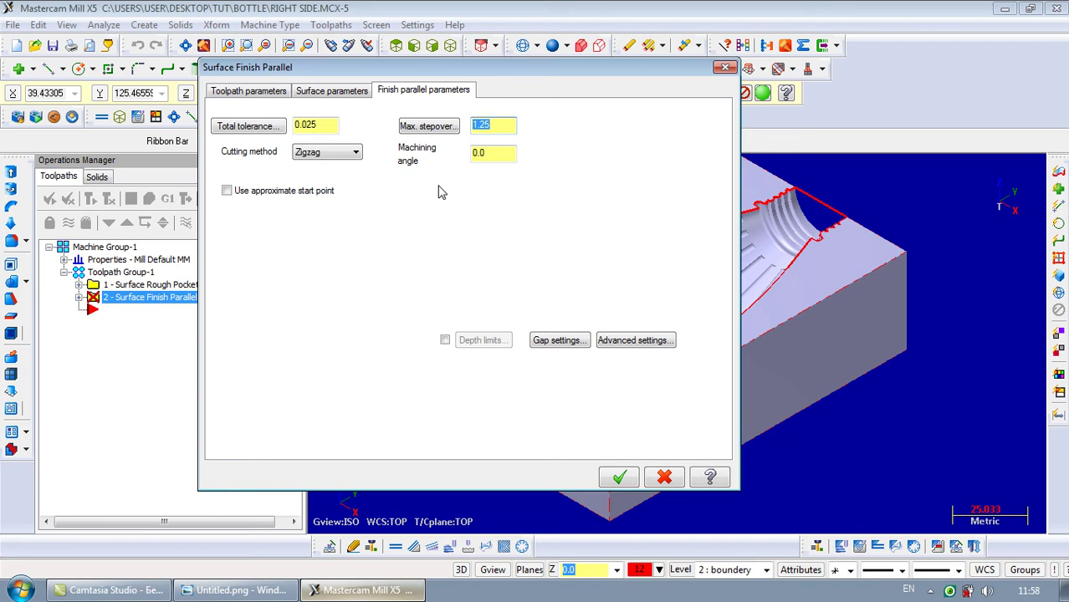
pyautogui.write('0.8')
pyautogui.moveTo(464, 72); pyautogui.dragTo(1009, 255)
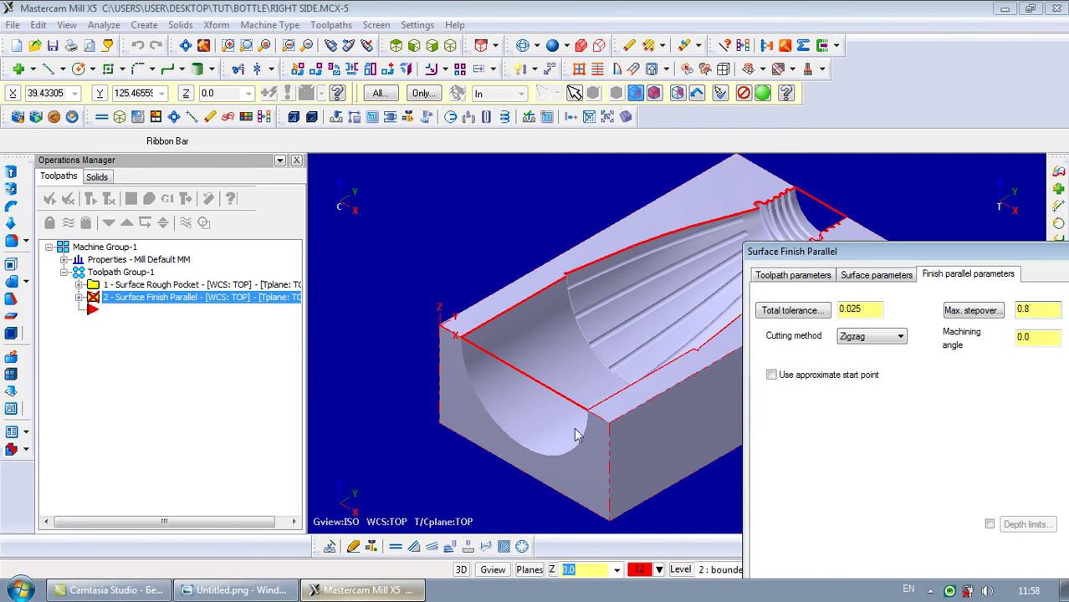
pyautogui.moveTo(830, 254); pyautogui.dragTo(186, 75)
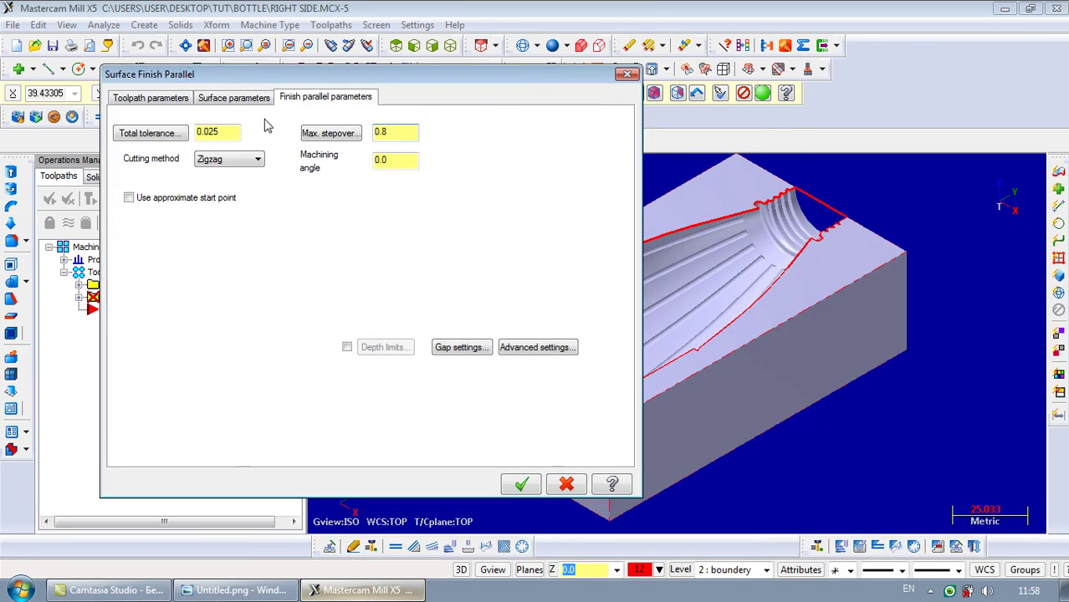
pyautogui.doubleClick(410, 160)
pyautogui.write('90')
pyautogui.moveTo(434, 77); pyautogui.dragTo(397, 488)
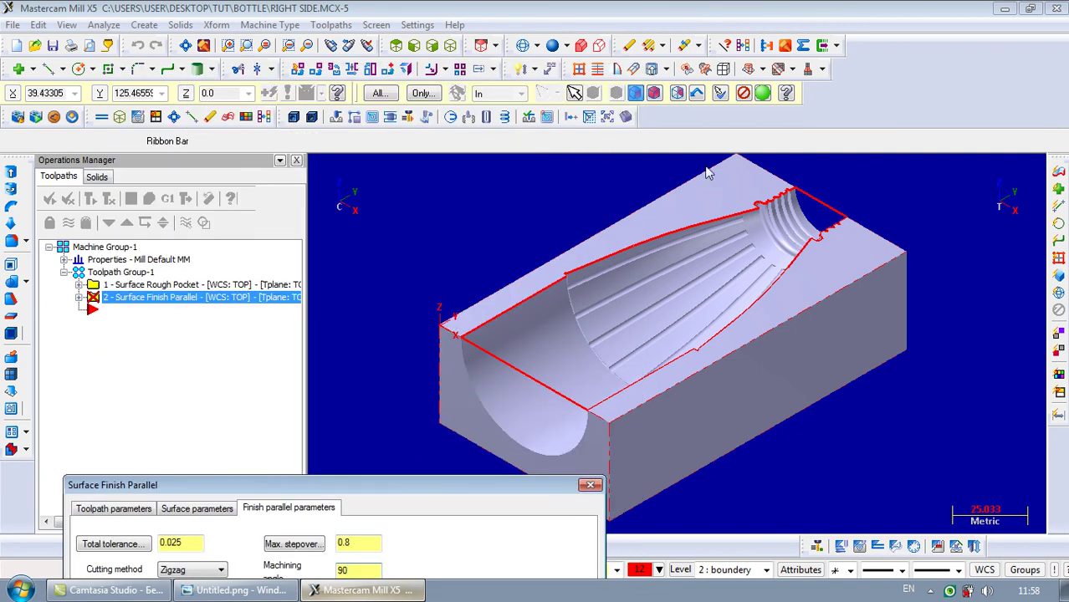
pyautogui.moveTo(501, 483); pyautogui.dragTo(553, 75)
# Turn on optimized cut order in the gap settings and generate the surface finish parallel toolpath
pyautogui.click(470, 351)
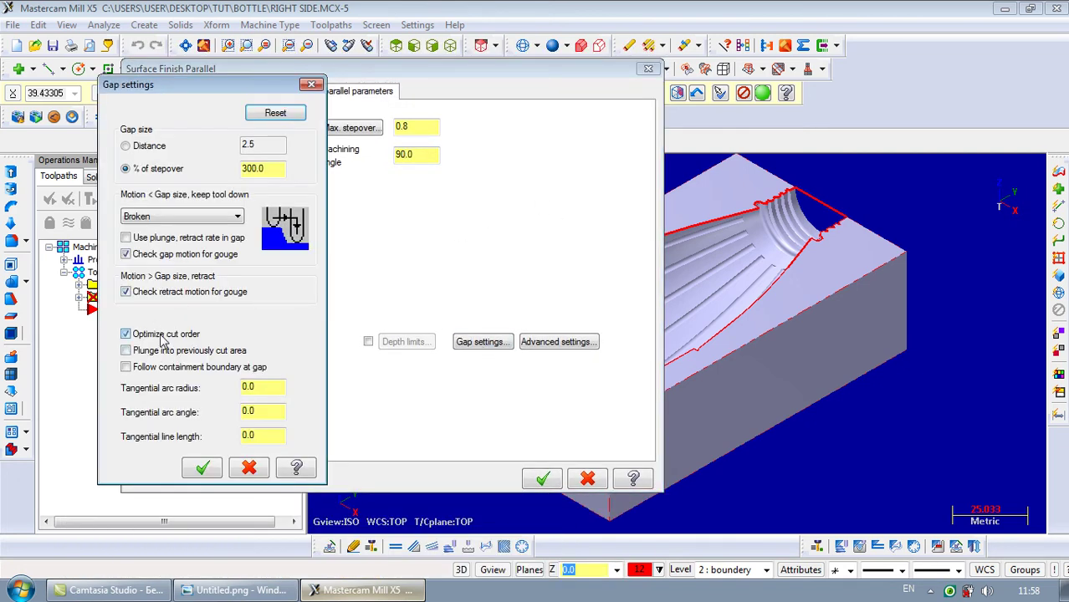
pyautogui.click(203, 468)
pyautogui.click(543, 478)
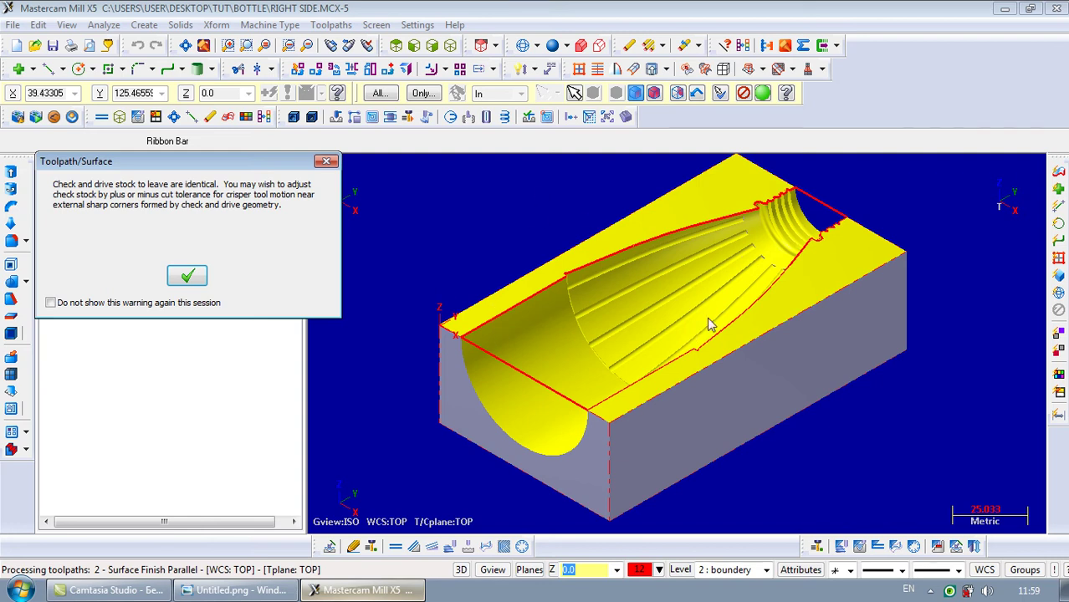
pyautogui.click(201, 278)
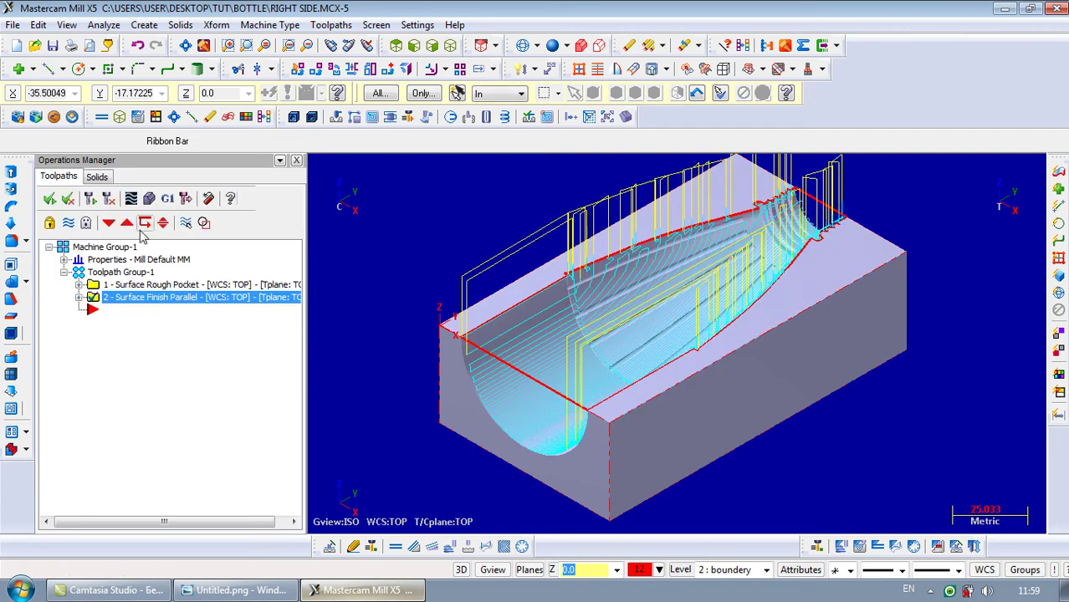
# Open verification of the finish parallel toolpath and load RIGHT SIDE.STL from the desktop folder bot as the file stock
pyautogui.click(149, 201)
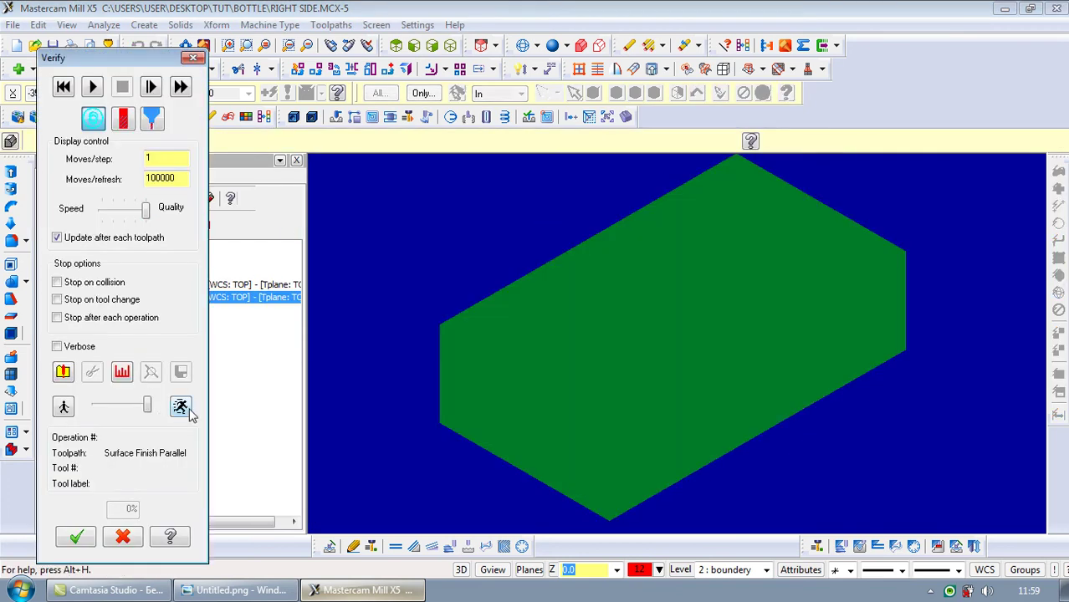
pyautogui.click(63, 373)
pyautogui.click(117, 147)
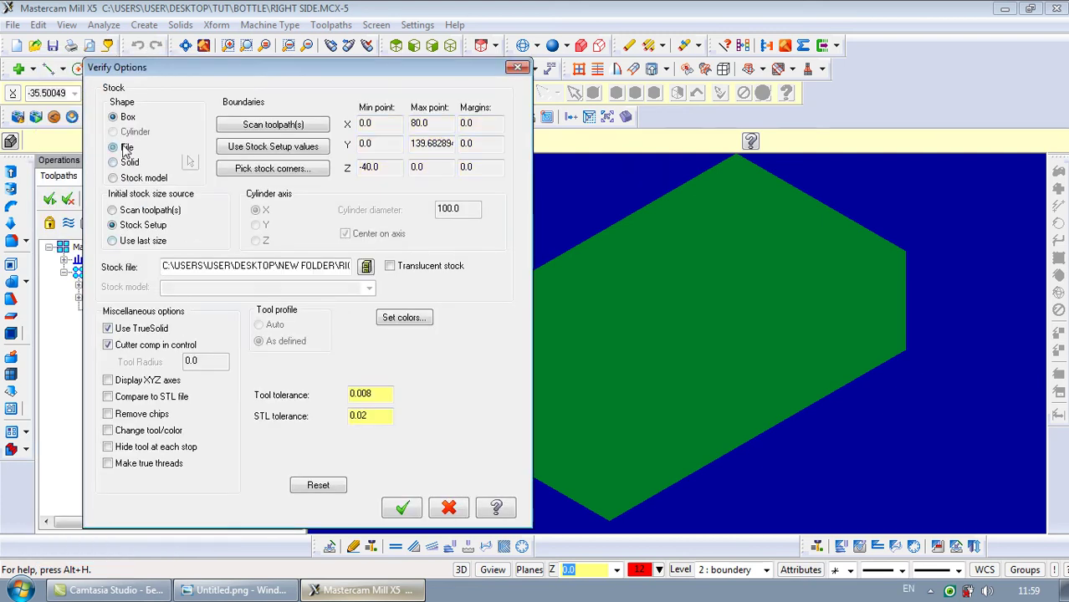
pyautogui.click(365, 266)
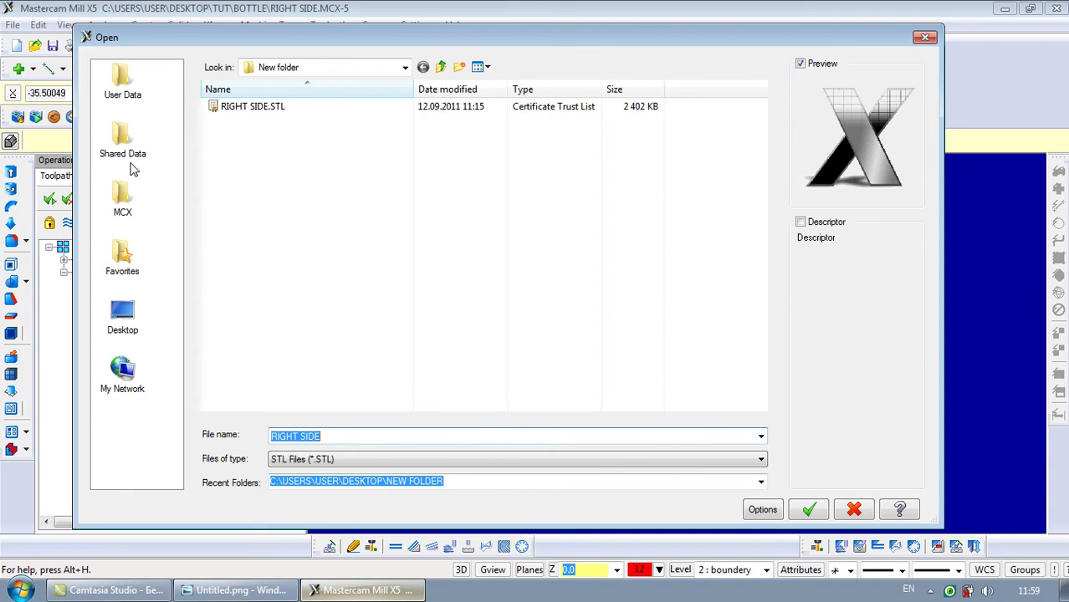
pyautogui.click(120, 312)
pyautogui.doubleClick(240, 176)
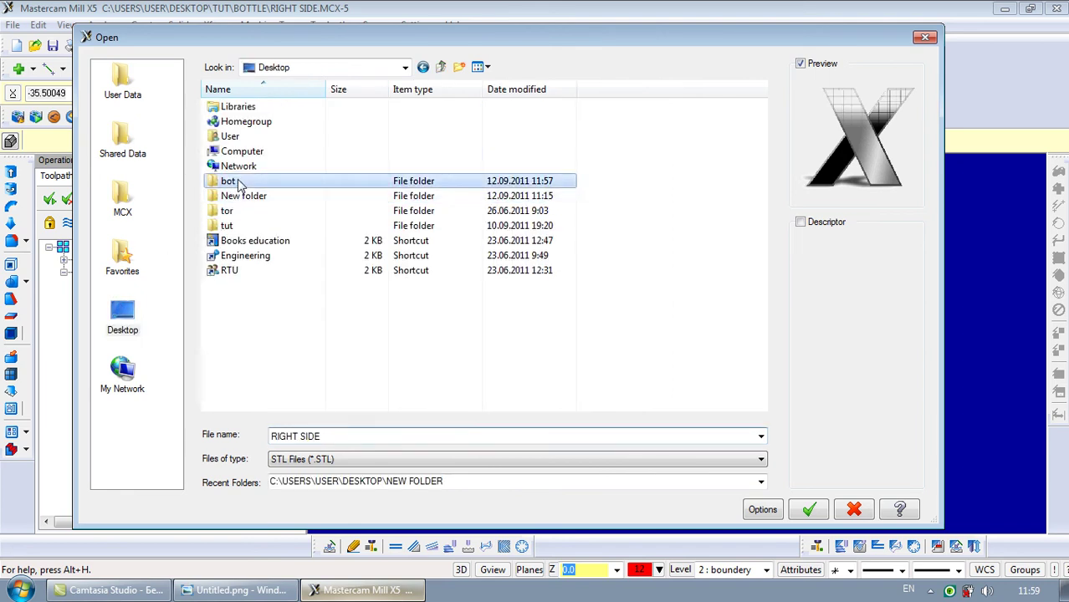
pyautogui.click(252, 106)
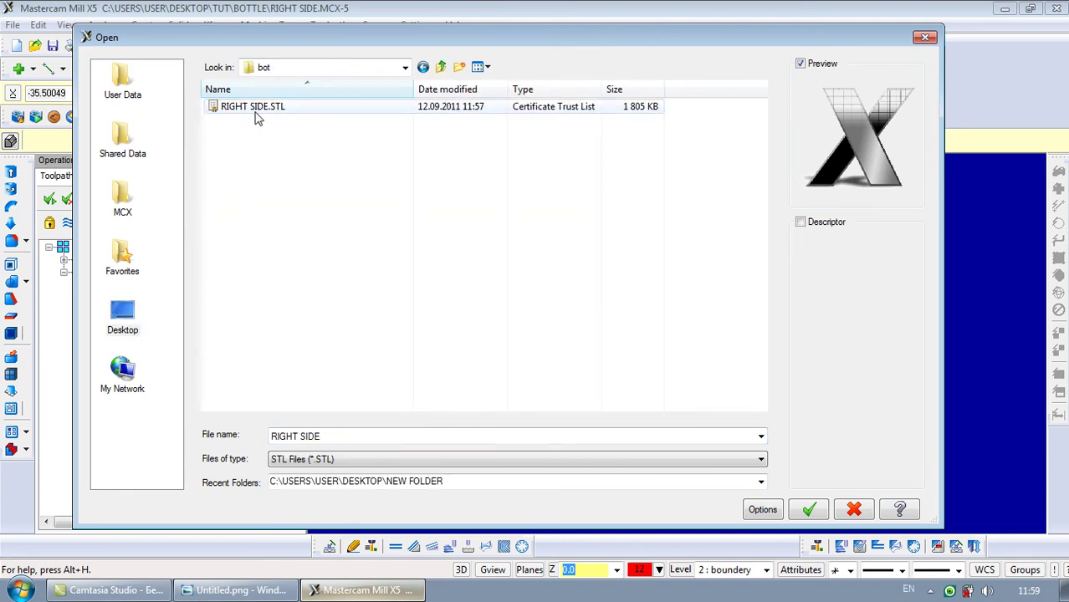
pyautogui.click(808, 509)
pyautogui.click(403, 508)
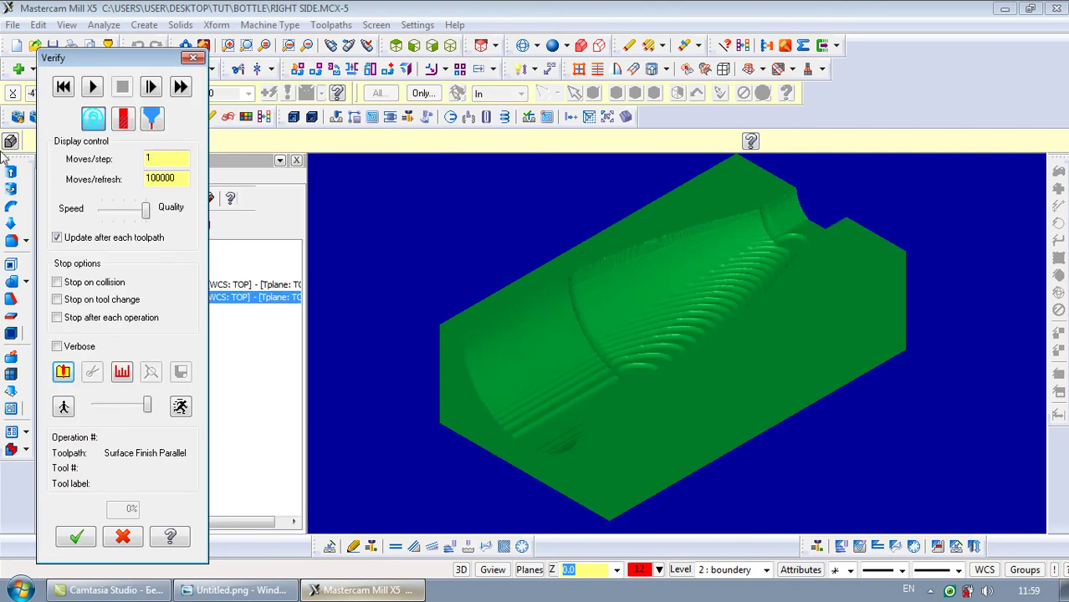
# Start the cutting simulation of the finish parallel toolpath and set the moves per refresh to 100
pyautogui.click(94, 88)
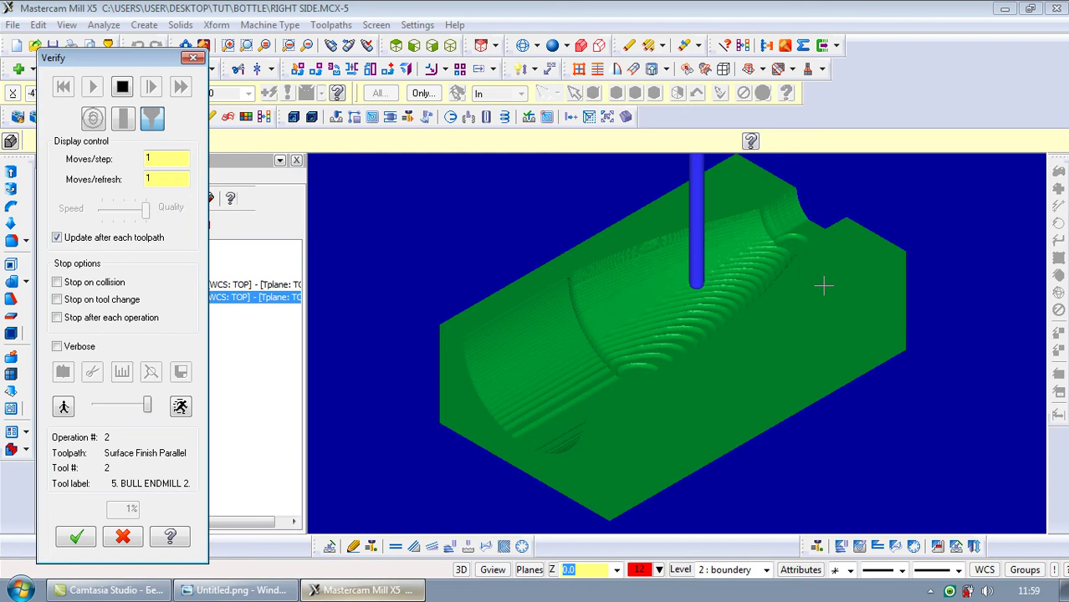
pyautogui.click(156, 176)
pyautogui.write('00')
pyautogui.press('Return')
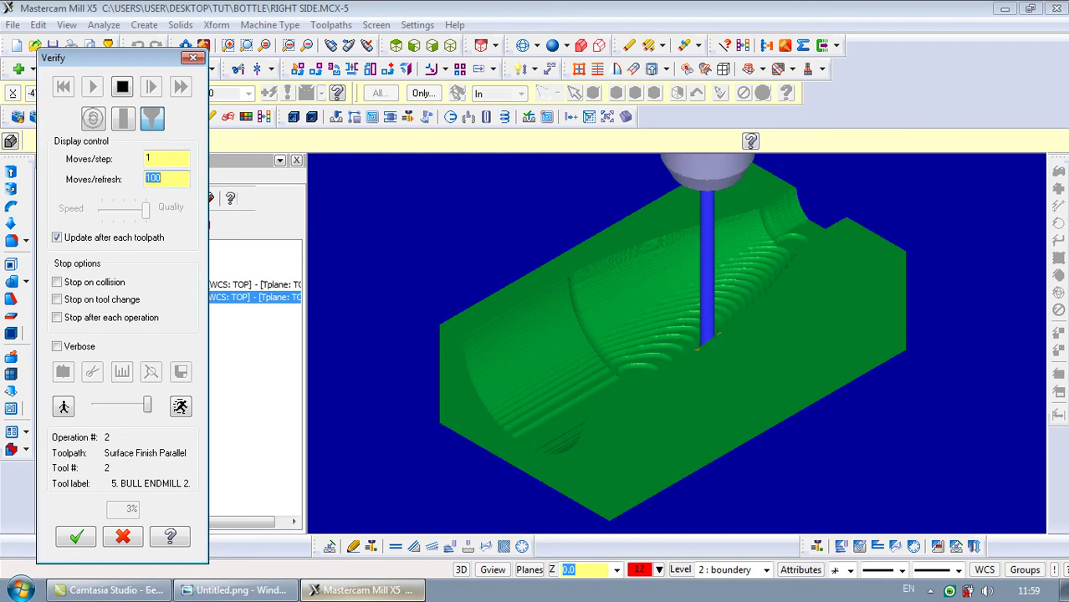
pyautogui.moveTo(669, 359); pyautogui.dragTo(529, 291, button='middle')
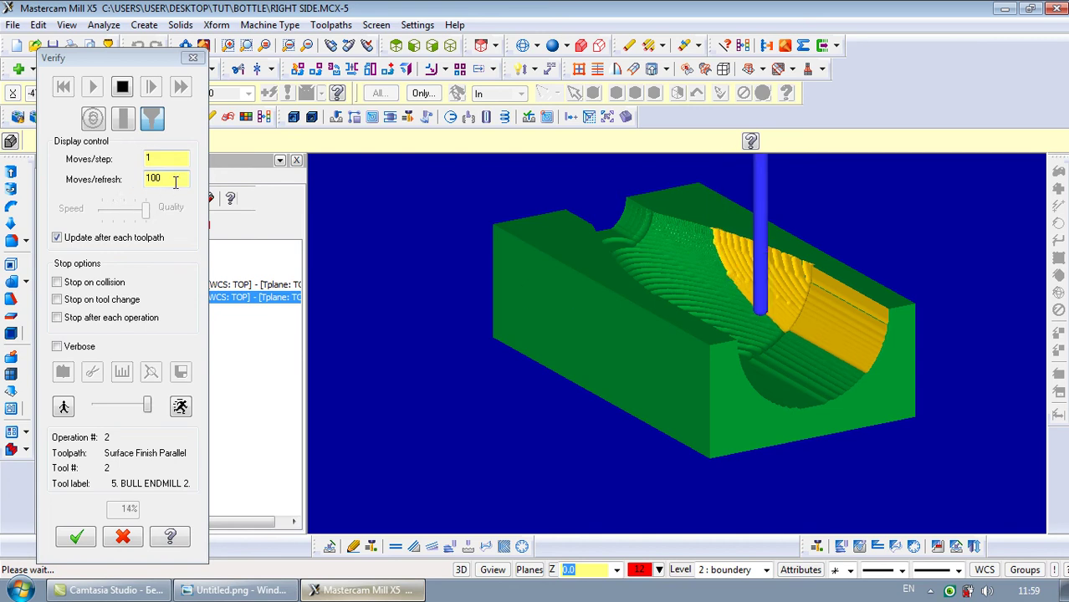
# Set the running simulation's moves per refresh to 50
pyautogui.click(114, 193)
pyautogui.write('50')
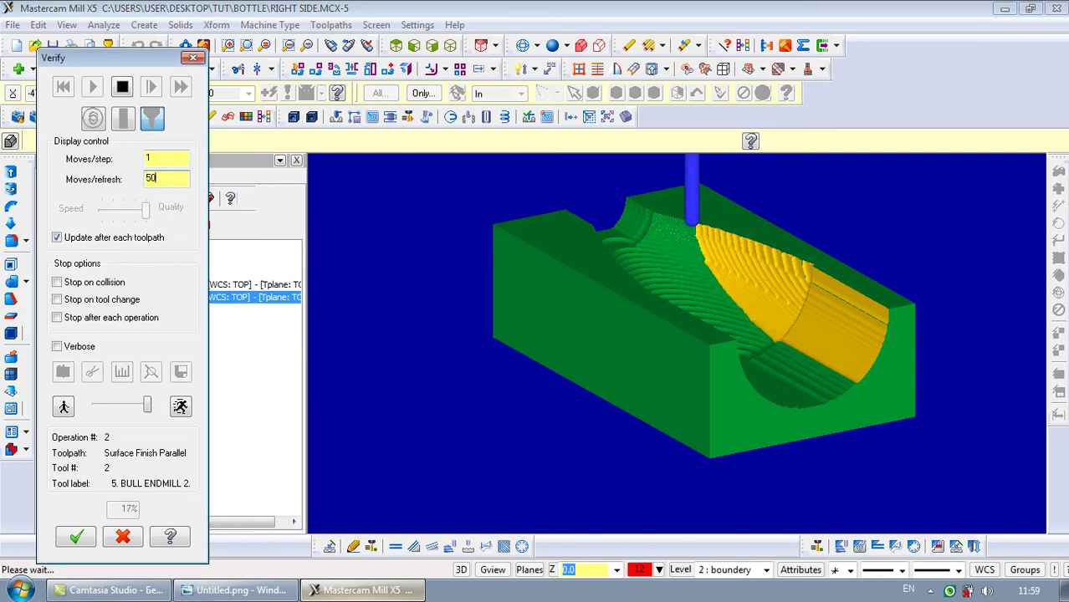
pyautogui.click(607, 273)
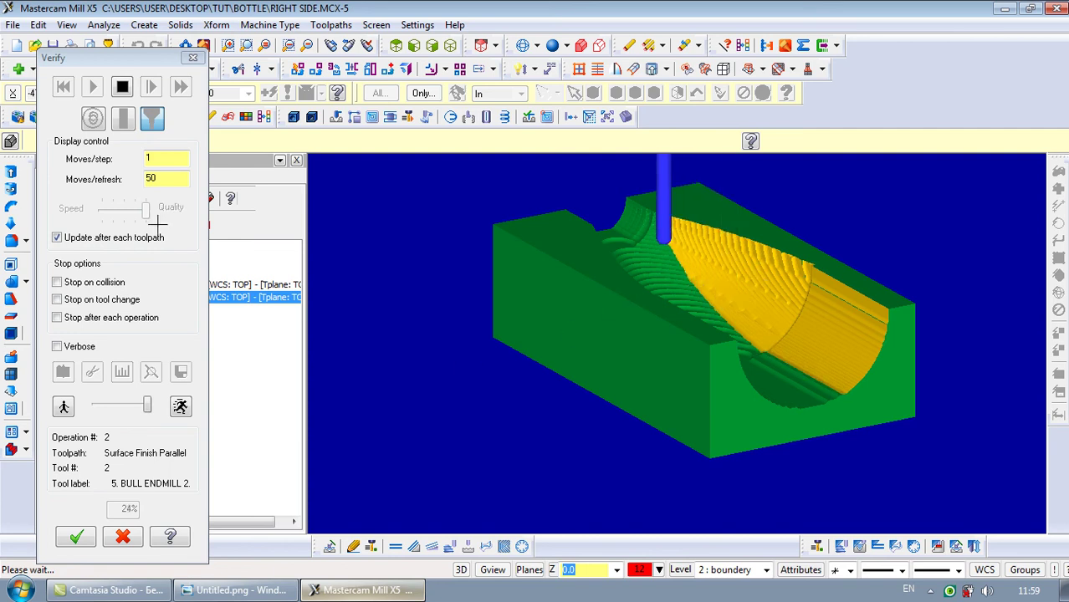
# Set the moves per refresh to 500 and run the finish parallel simulation through to the end
pyautogui.click(164, 180)
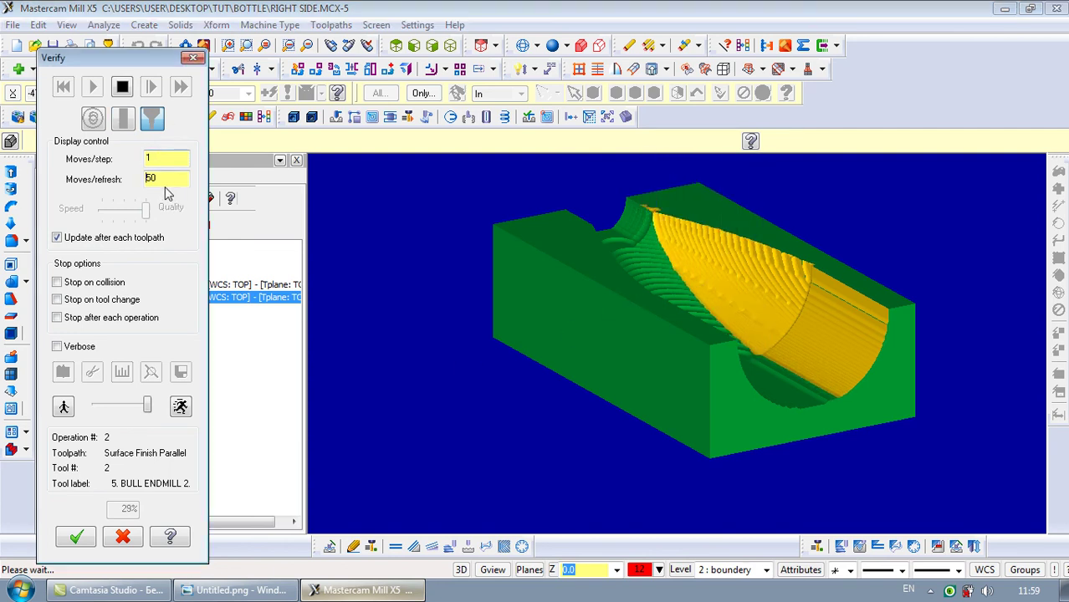
pyautogui.write('0')
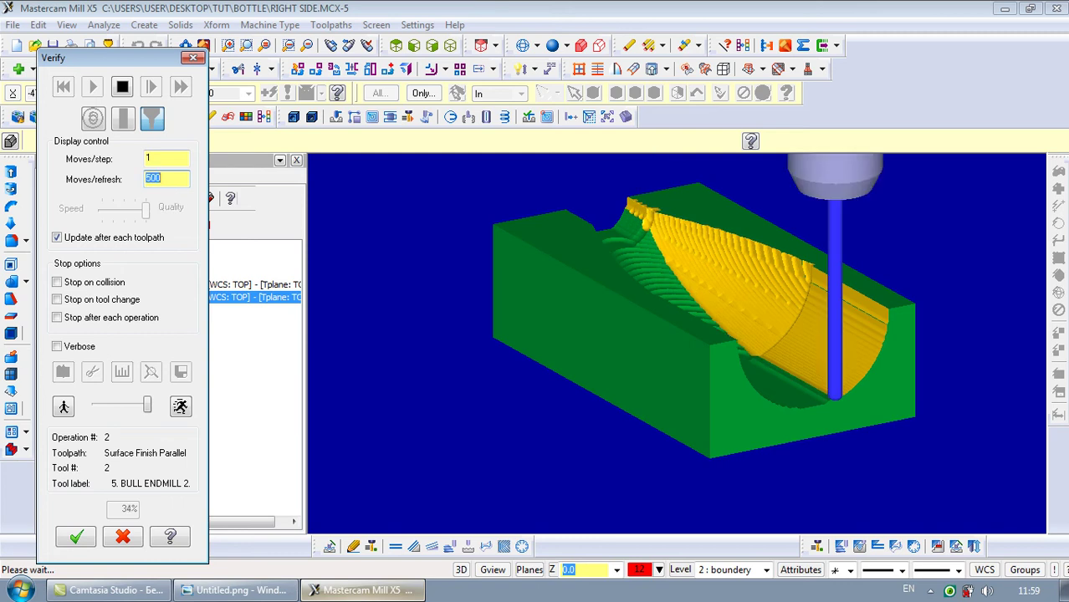
pyautogui.moveTo(636, 276); pyautogui.dragTo(736, 264, button='middle')
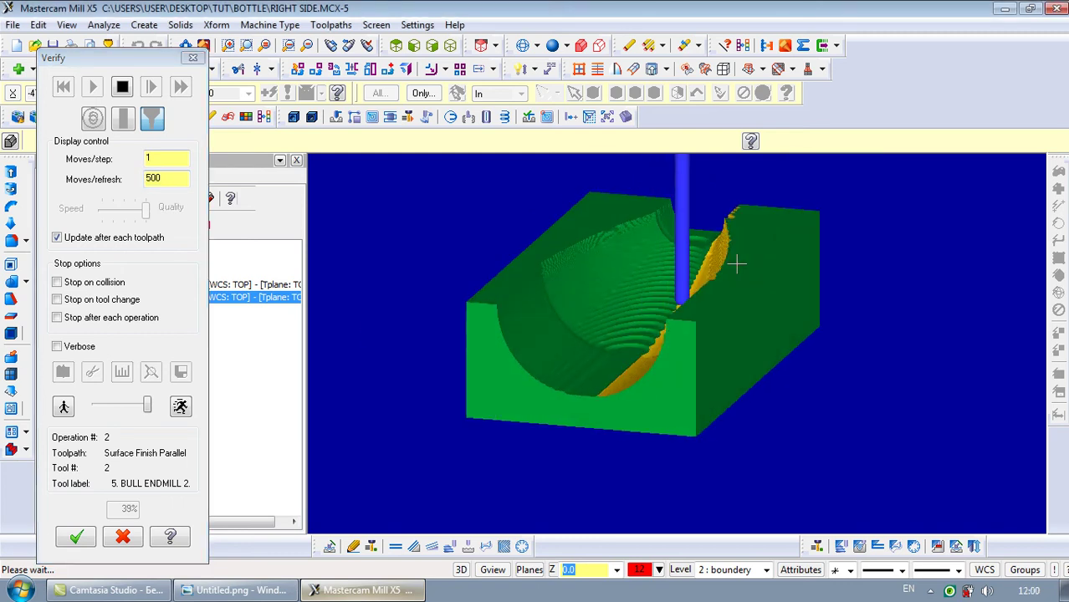
pyautogui.click(189, 207)
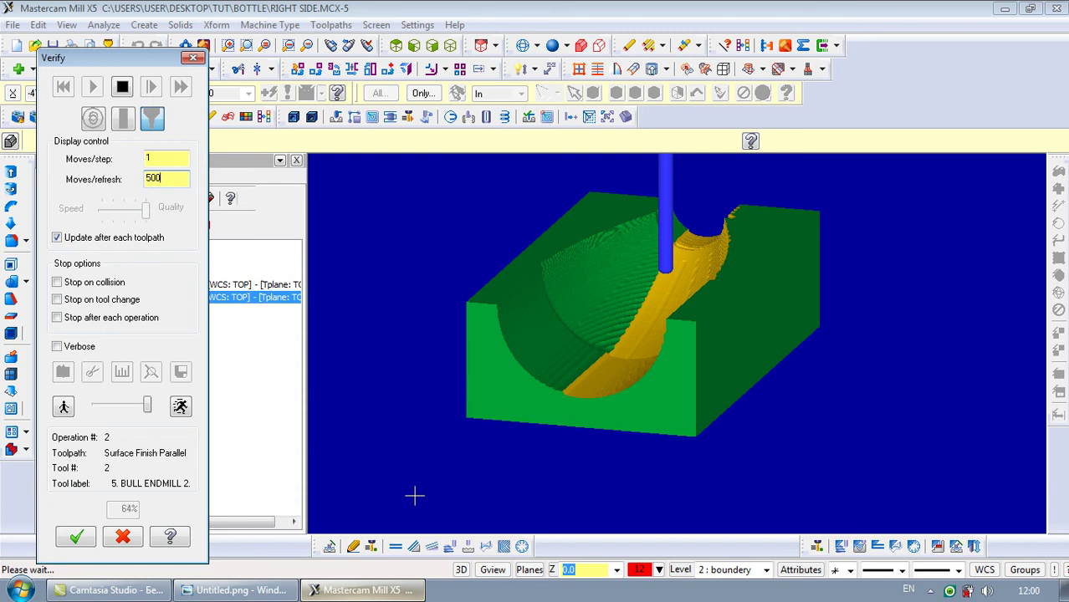
pyautogui.click(451, 45)
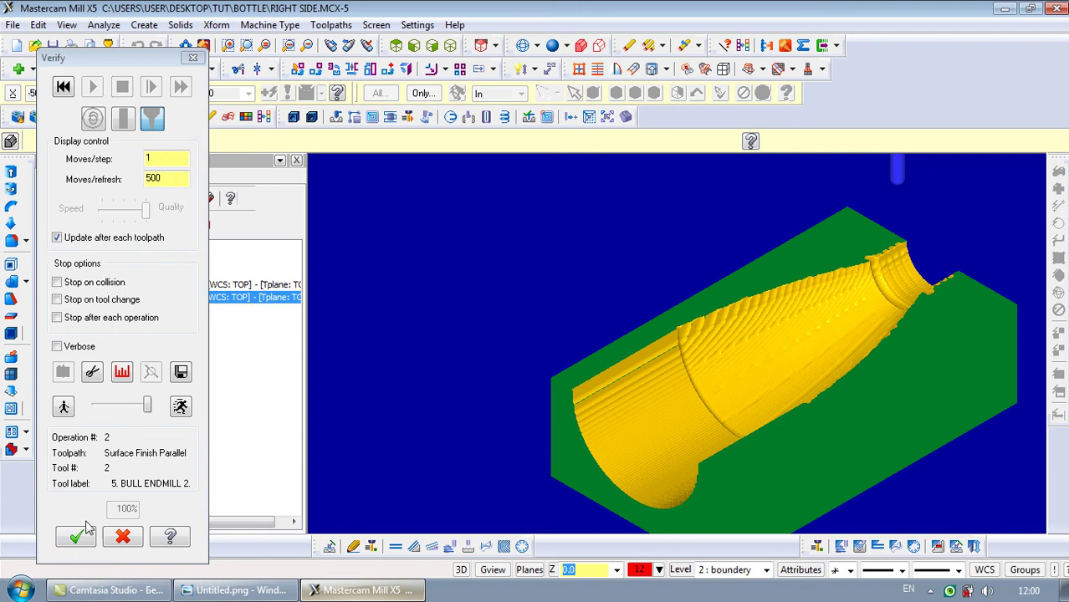
# Save the machined stock as an STL file in the bot folder, adding 1 to the name RIGHT SIDE, and close verification
pyautogui.click(181, 371)
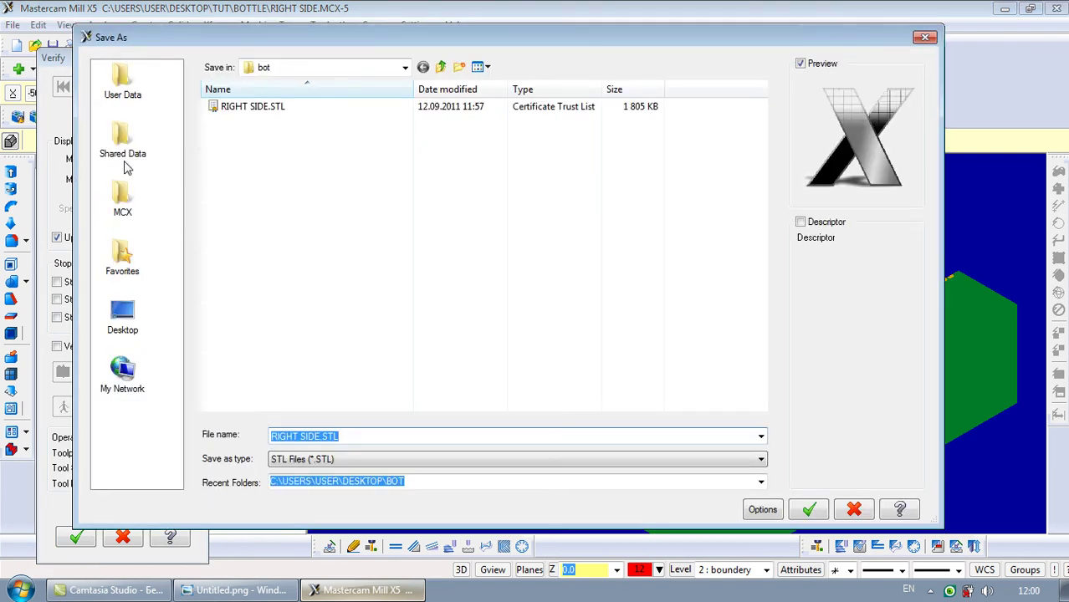
pyautogui.click(360, 437)
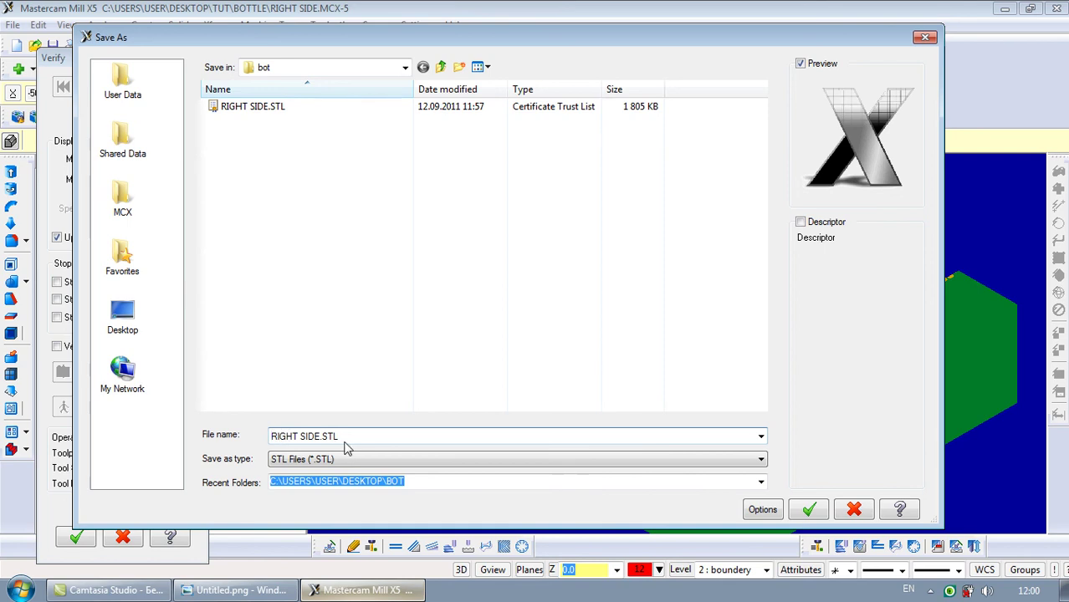
pyautogui.press('Home')
pyautogui.write('1')
pyautogui.click(809, 511)
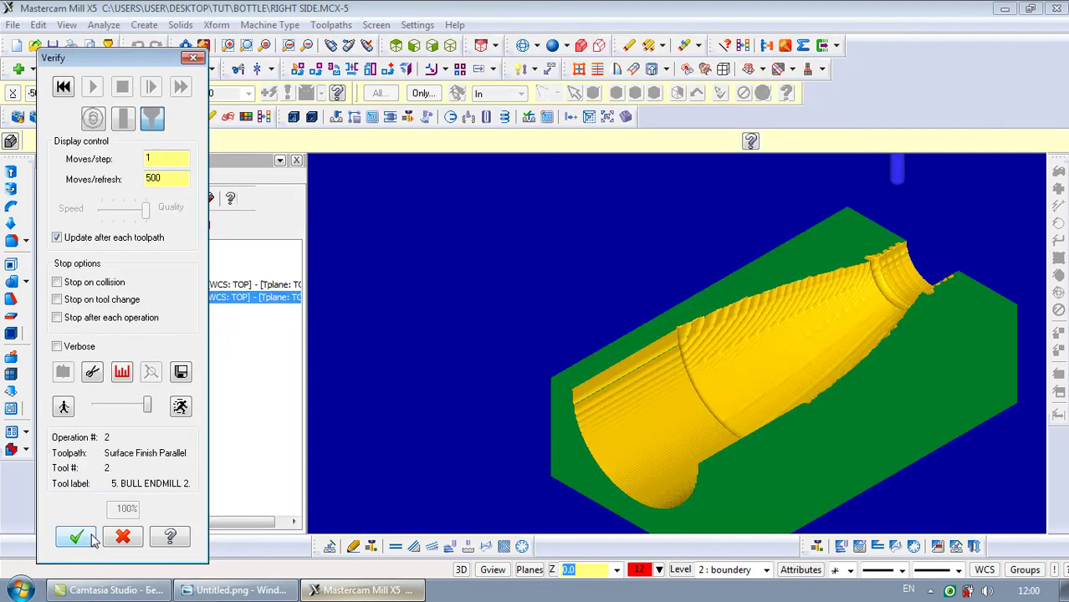
pyautogui.click(77, 536)
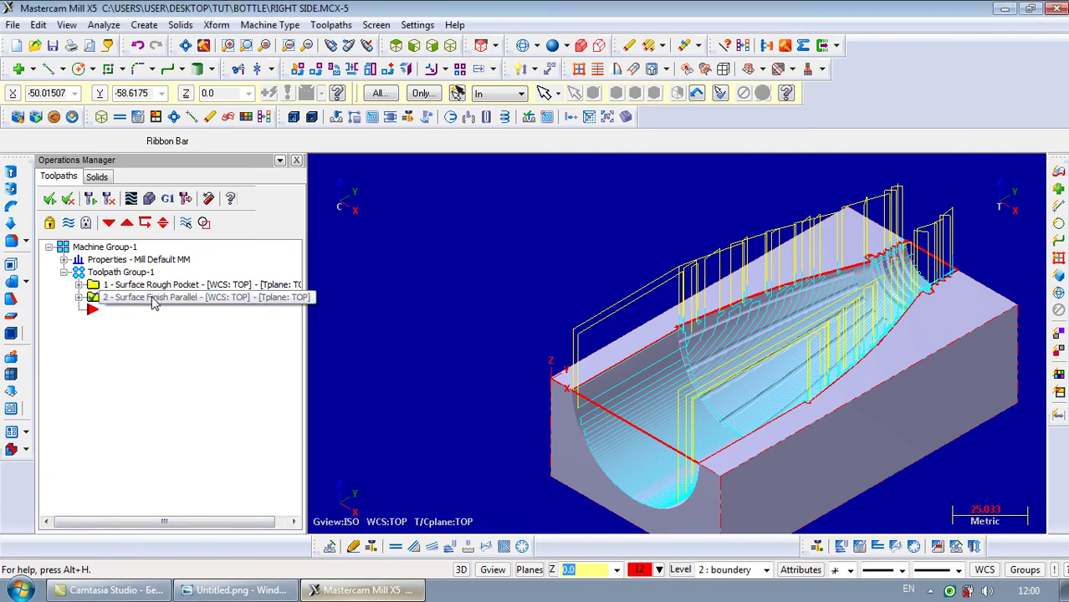
# Duplicate the surface finish parallel operation after the original and move the insertion point below the copy
pyautogui.moveTo(153, 303); pyautogui.dragTo(142, 334, button='right')
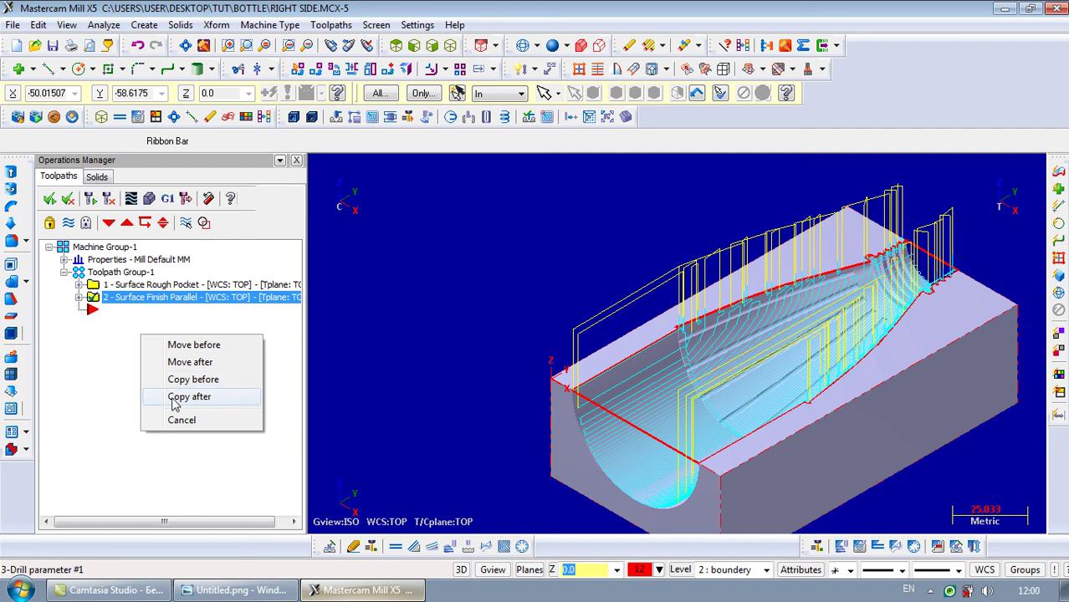
pyautogui.click(189, 396)
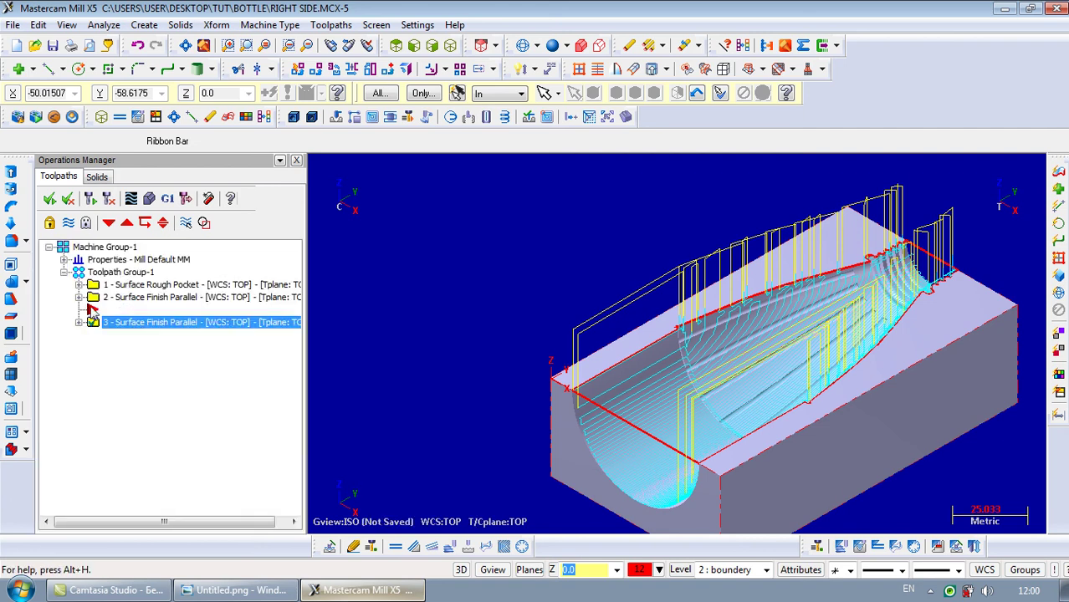
pyautogui.click(92, 311)
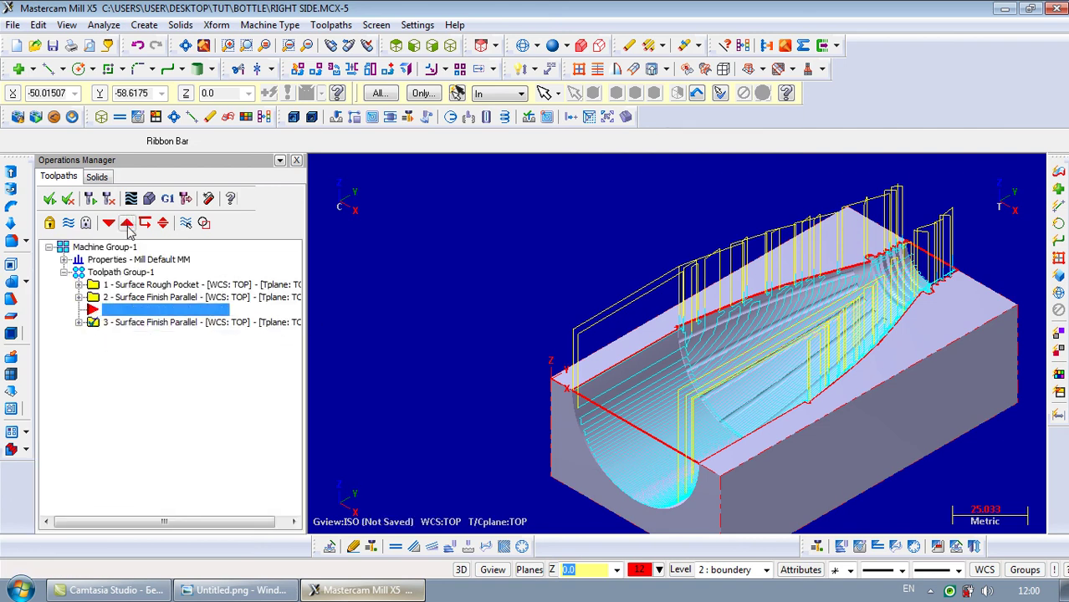
pyautogui.click(109, 222)
# Set the machining angle of the copied finish parallel operation to 0 and regenerate its toolpath
pyautogui.click(79, 309)
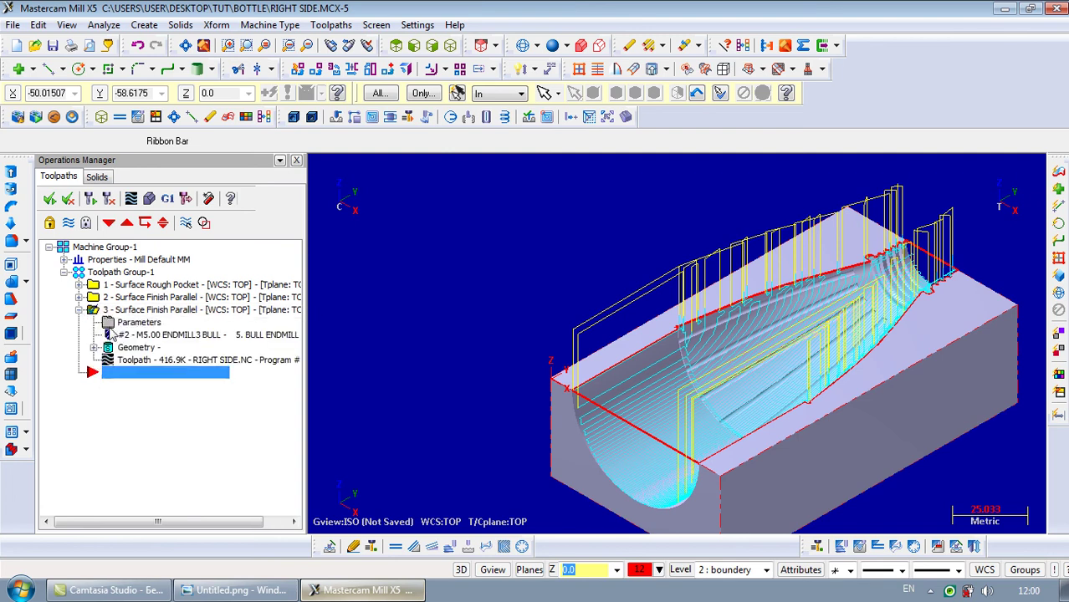
pyautogui.click(125, 323)
pyautogui.click(414, 157)
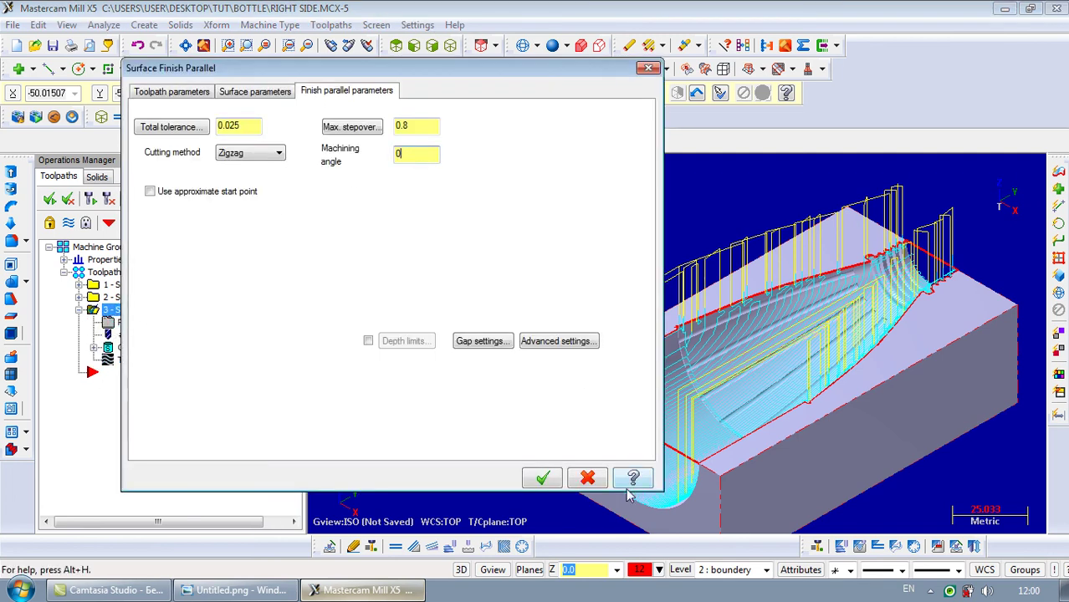
pyautogui.click(542, 477)
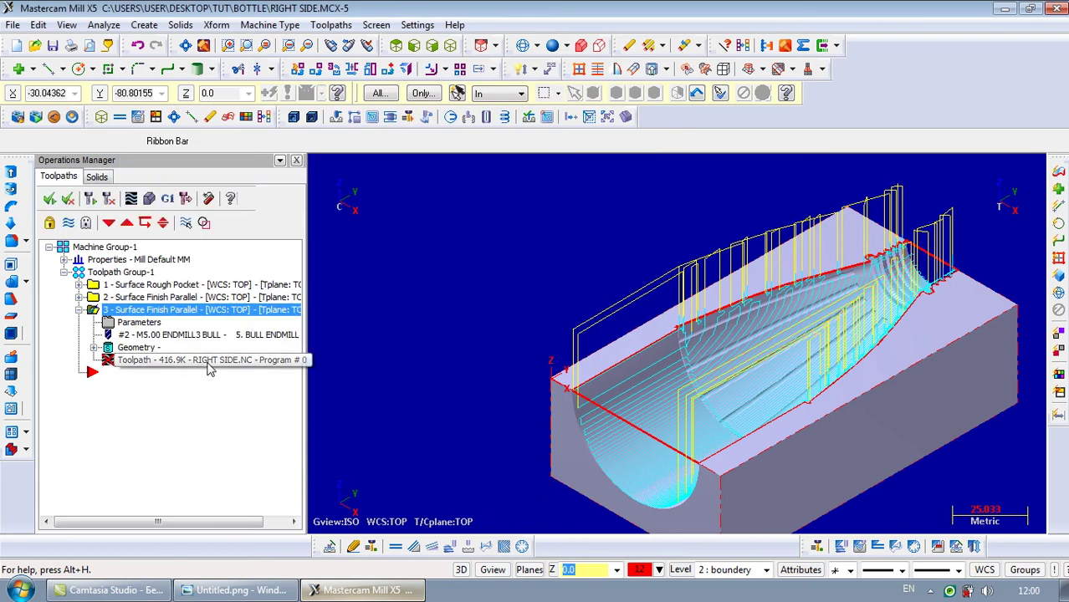
pyautogui.click(230, 308)
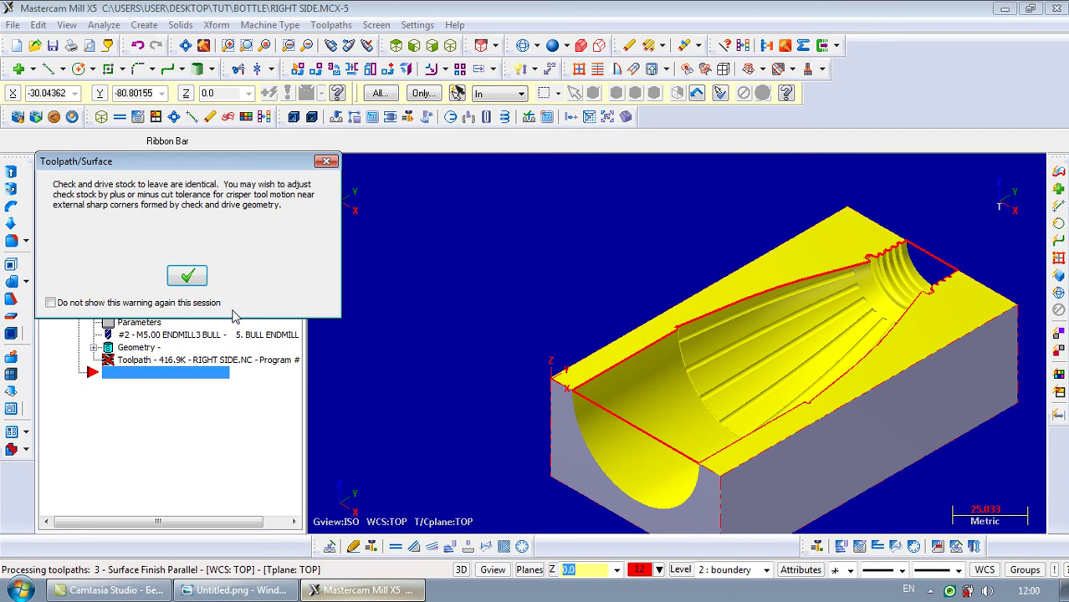
pyautogui.click(187, 276)
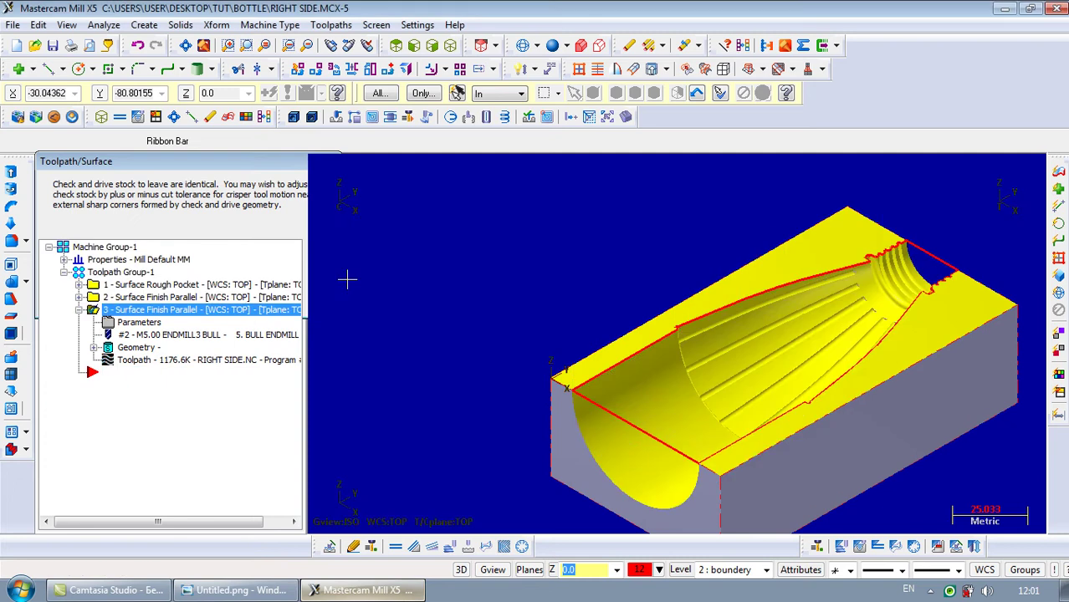
pyautogui.click(188, 275)
pyautogui.click(173, 180)
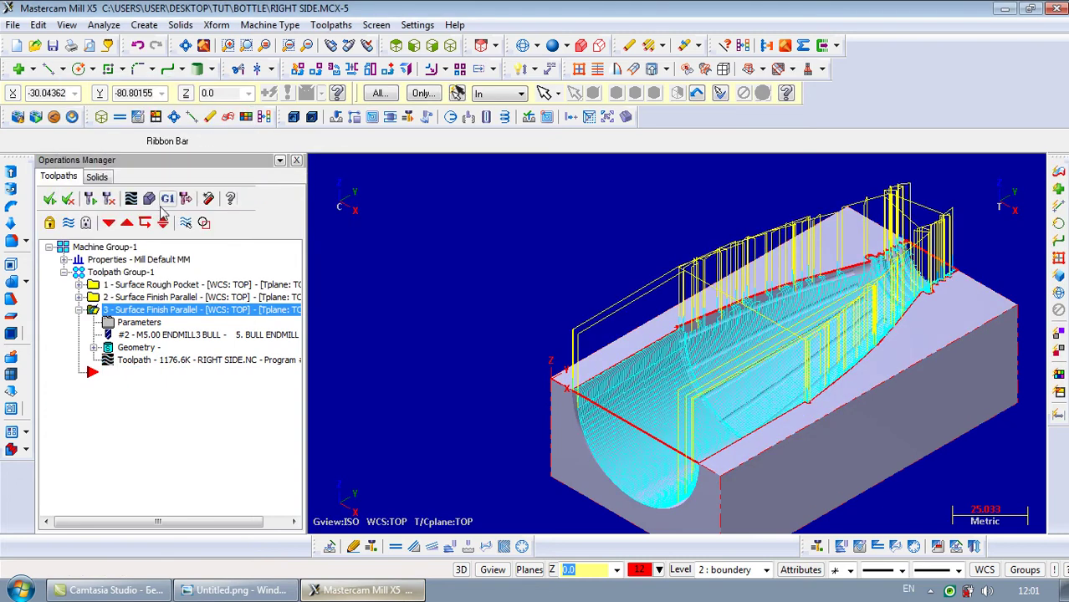
# Open verification for the 0-degree finish parallel operation, using 1 RIGHT SIDE.STL from the bot folder as the stock file
pyautogui.click(148, 199)
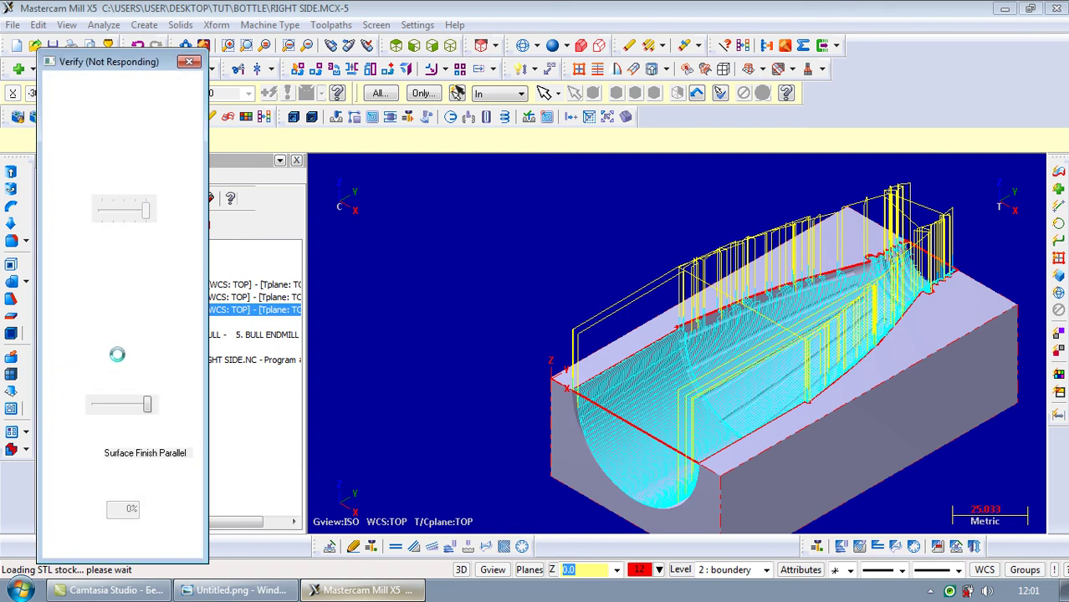
pyautogui.click(64, 373)
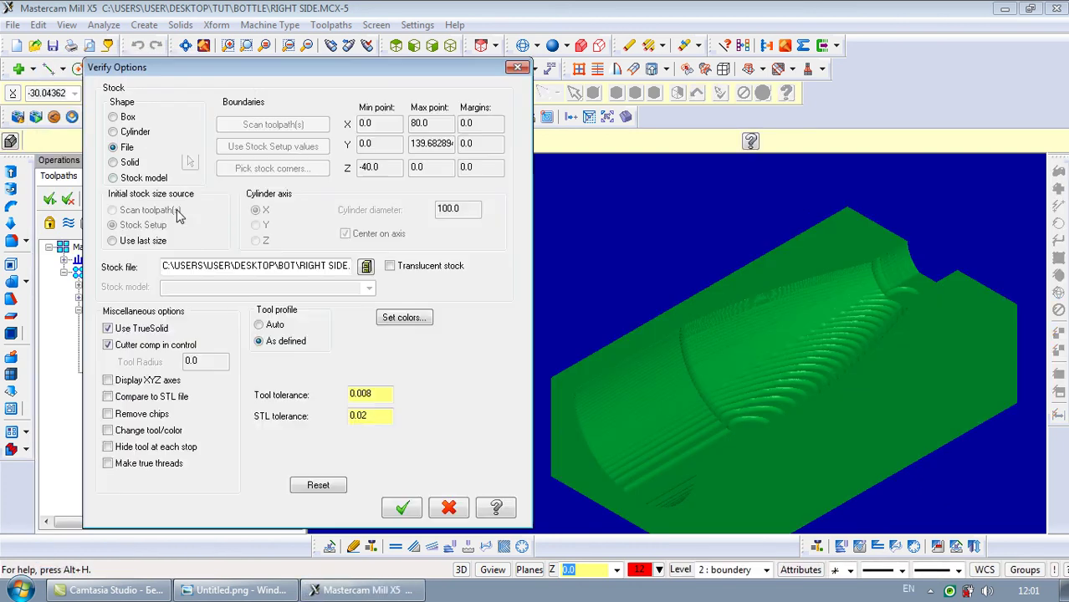
pyautogui.click(366, 266)
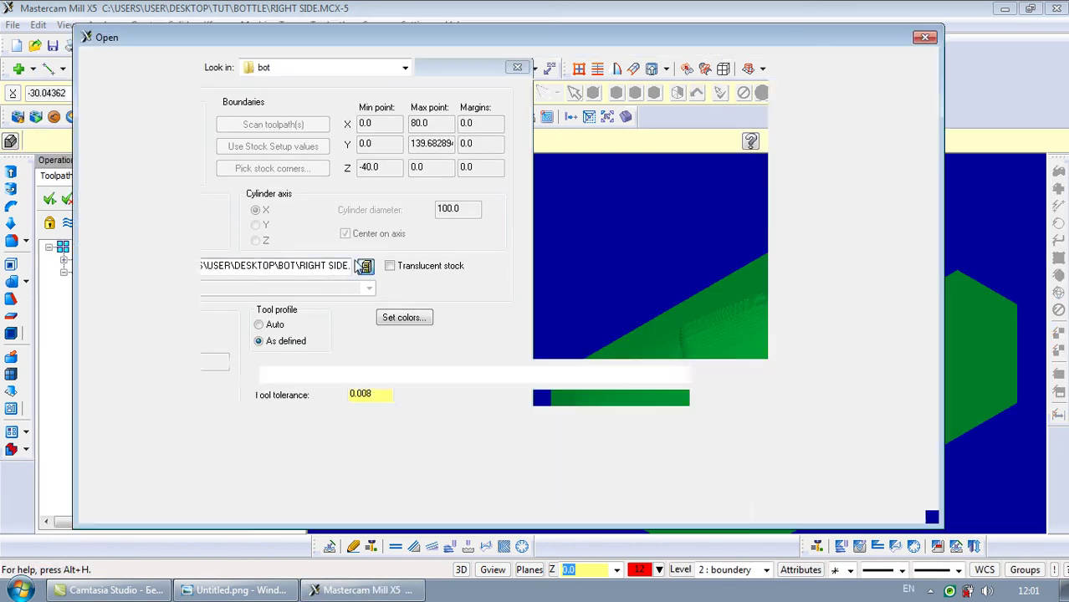
pyautogui.click(251, 107)
pyautogui.click(808, 509)
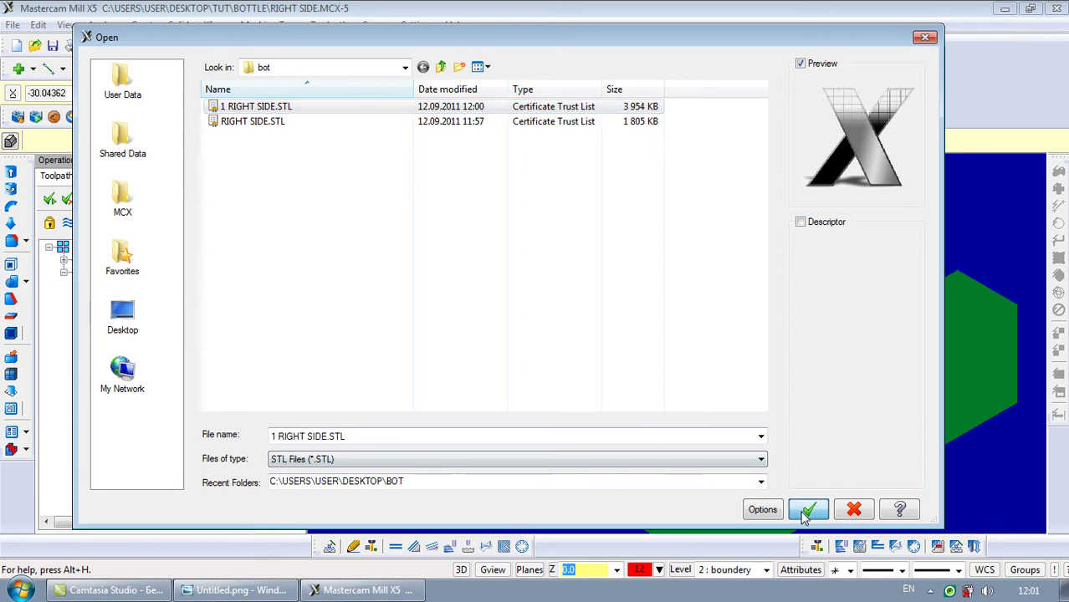
pyautogui.click(406, 510)
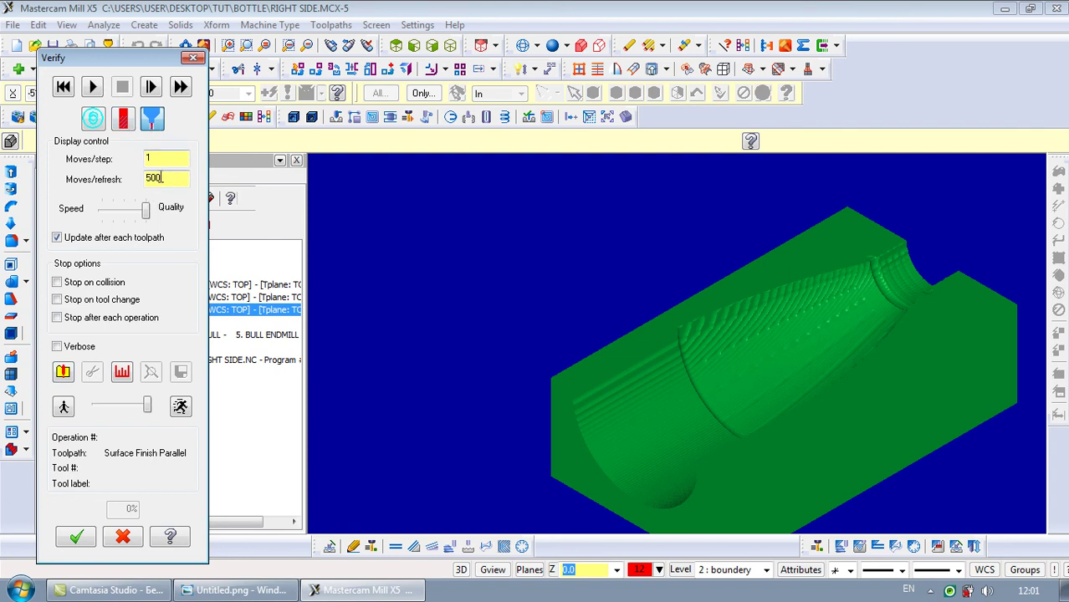
# Play the finish parallel simulation at 1 move per refresh and examine the cut from the isometric and front views
pyautogui.click(93, 87)
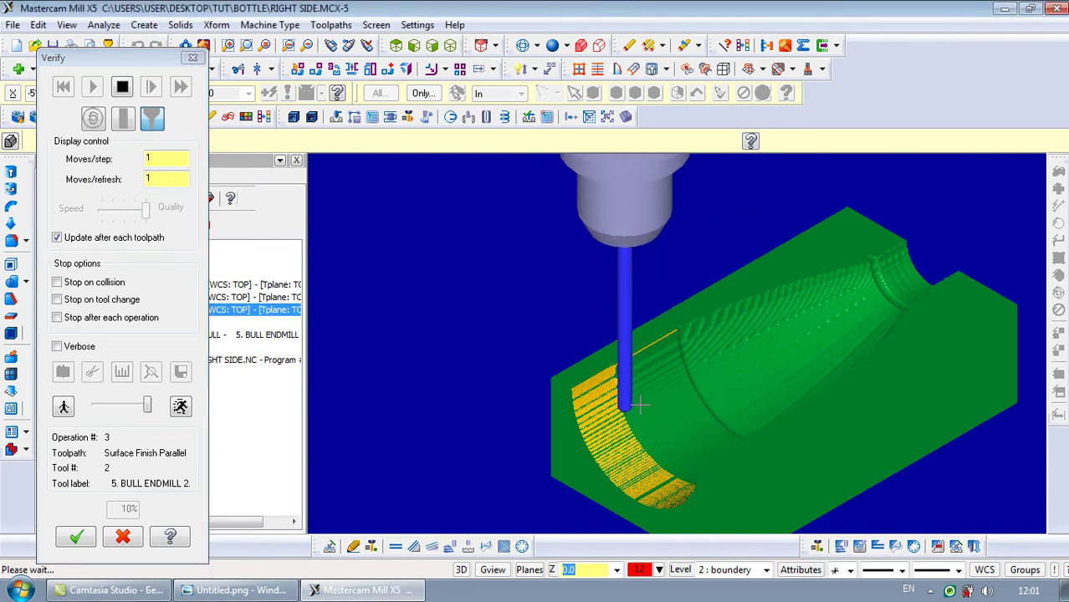
pyautogui.scroll(3, 639, 405)
pyautogui.scroll(-2, 669, 408)
pyautogui.scroll(2, 685, 408)
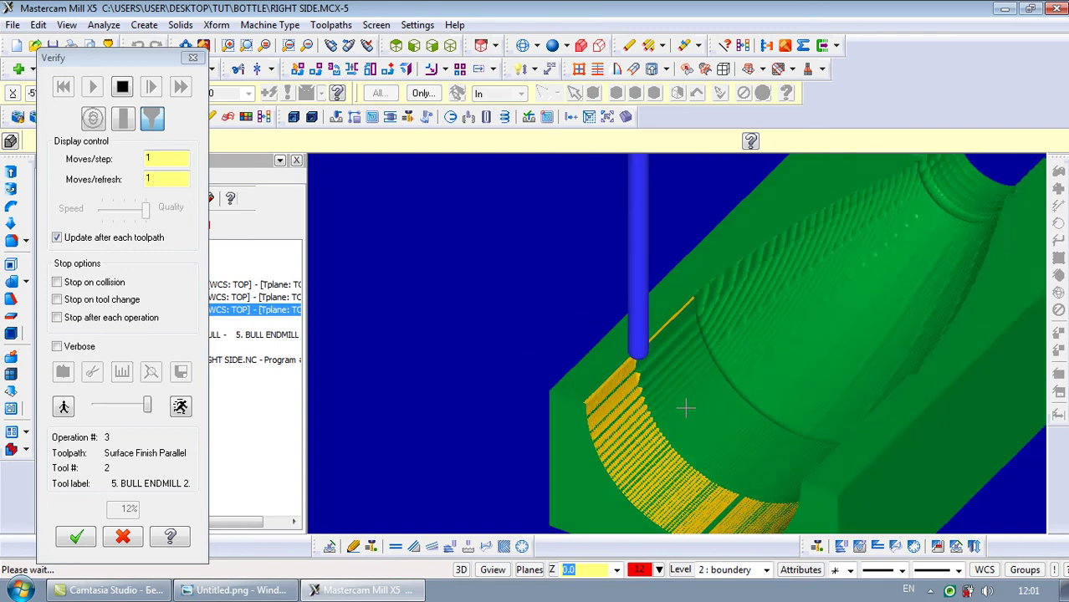
pyautogui.moveTo(685, 409); pyautogui.dragTo(763, 291, button='middle')
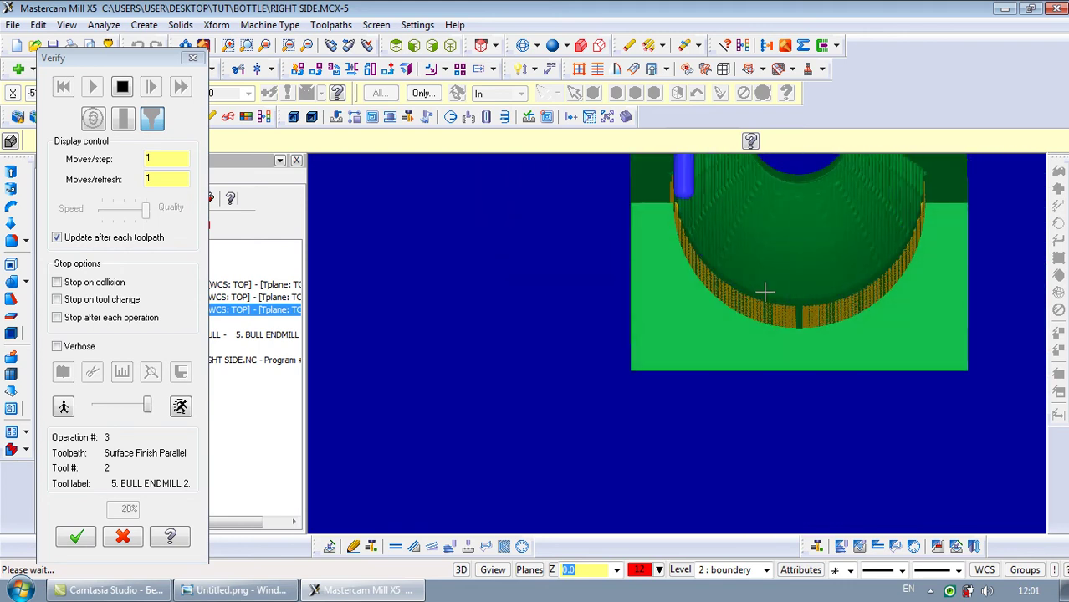
pyautogui.moveTo(763, 291); pyautogui.dragTo(748, 239, button='middle')
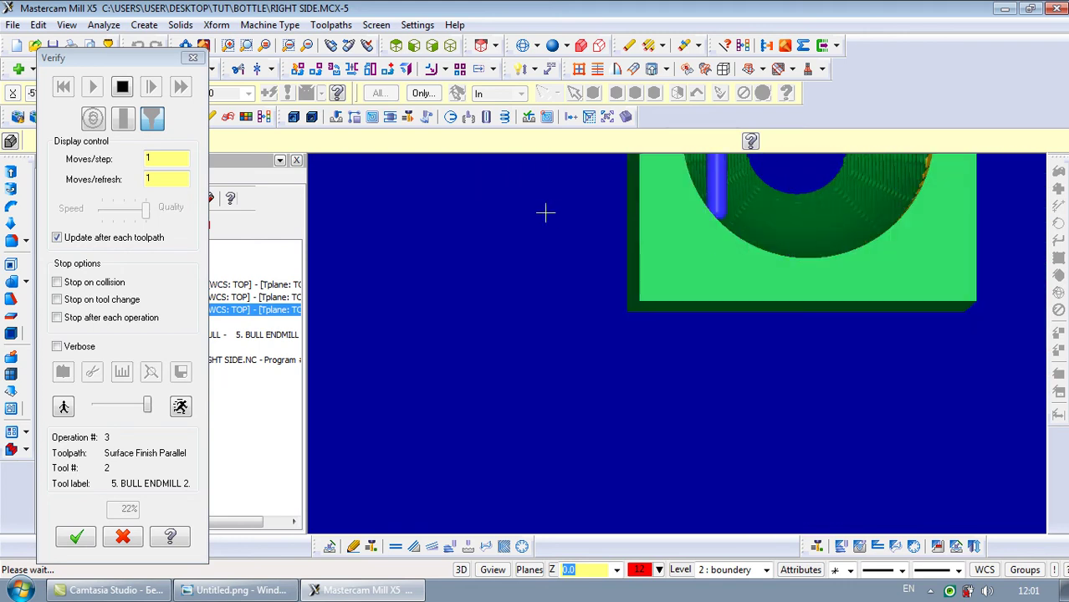
pyautogui.click(451, 47)
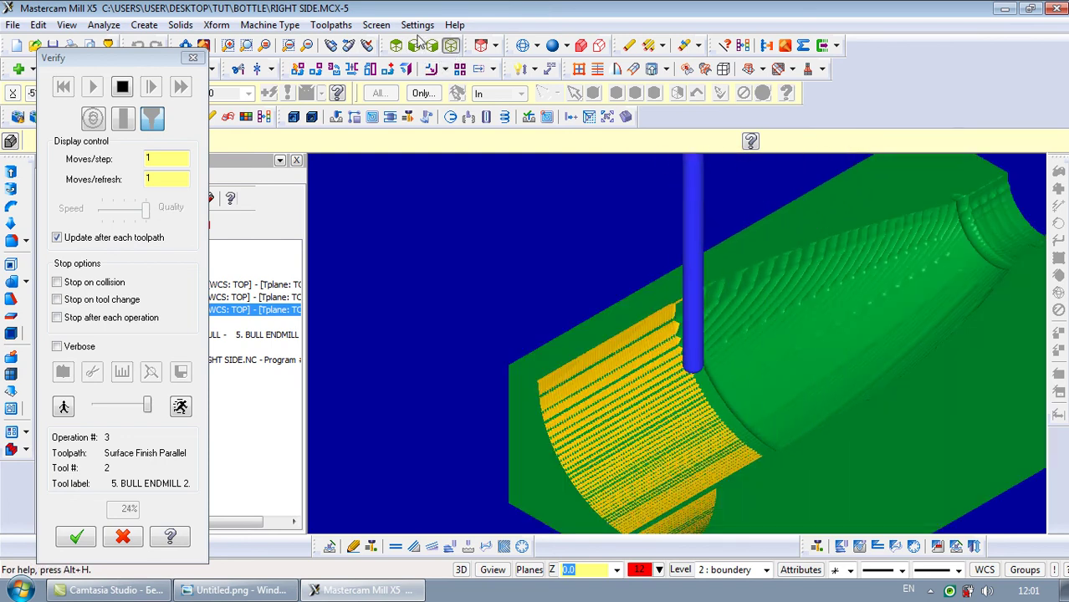
pyautogui.click(414, 46)
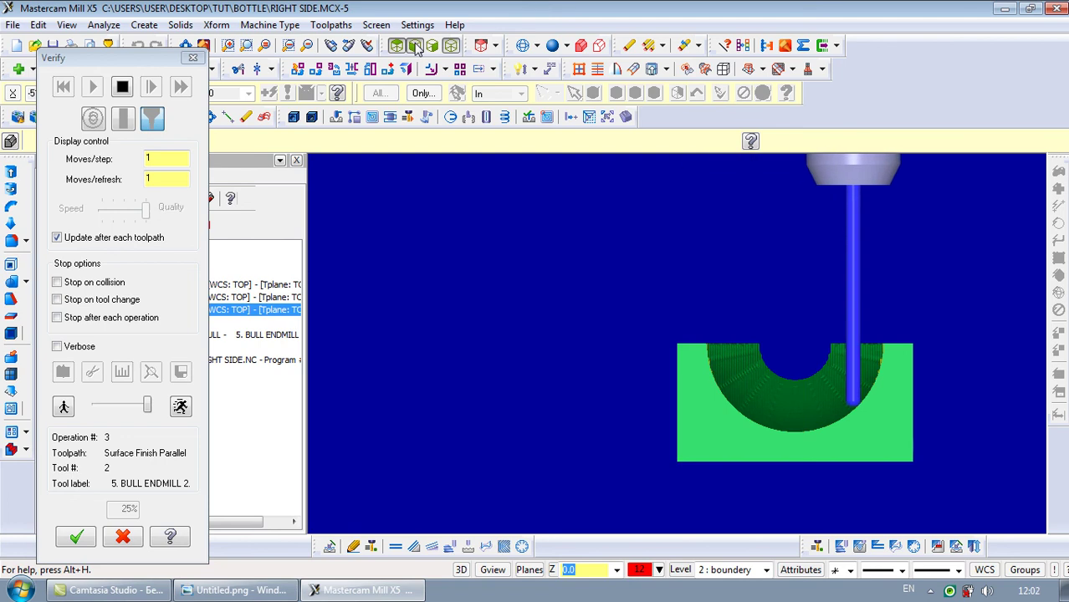
# Raise the moves per refresh to 100, watch the cutting in the isometric view, and stop the simulation
pyautogui.moveTo(147, 405)
pyautogui.mouseDown()
pyautogui.moveTo(117, 405)
pyautogui.moveTo(153, 407)
pyautogui.mouseUp()
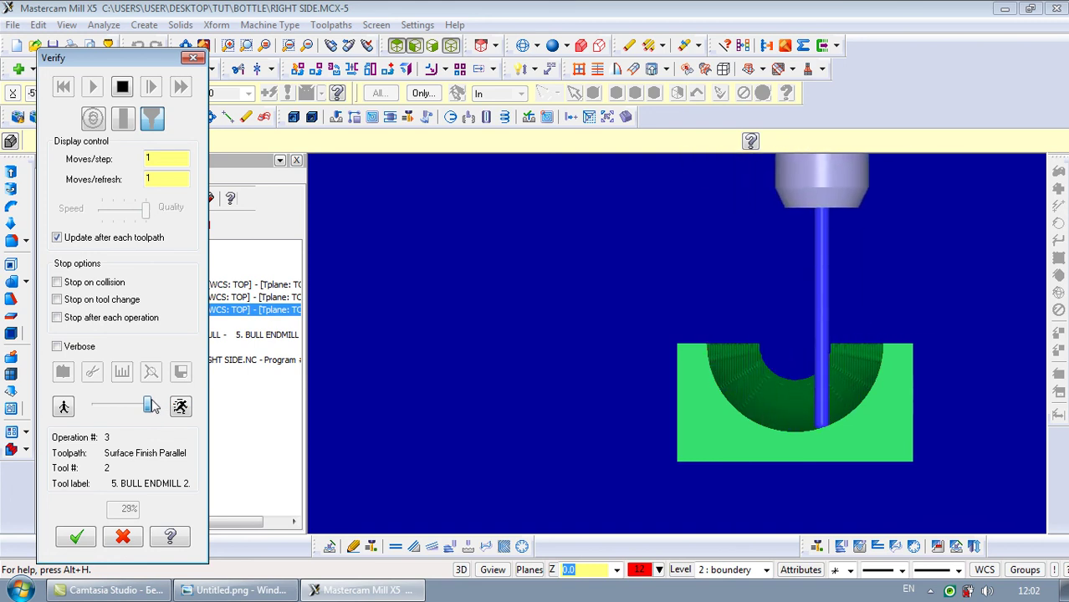
pyautogui.click(172, 178)
pyautogui.write('00')
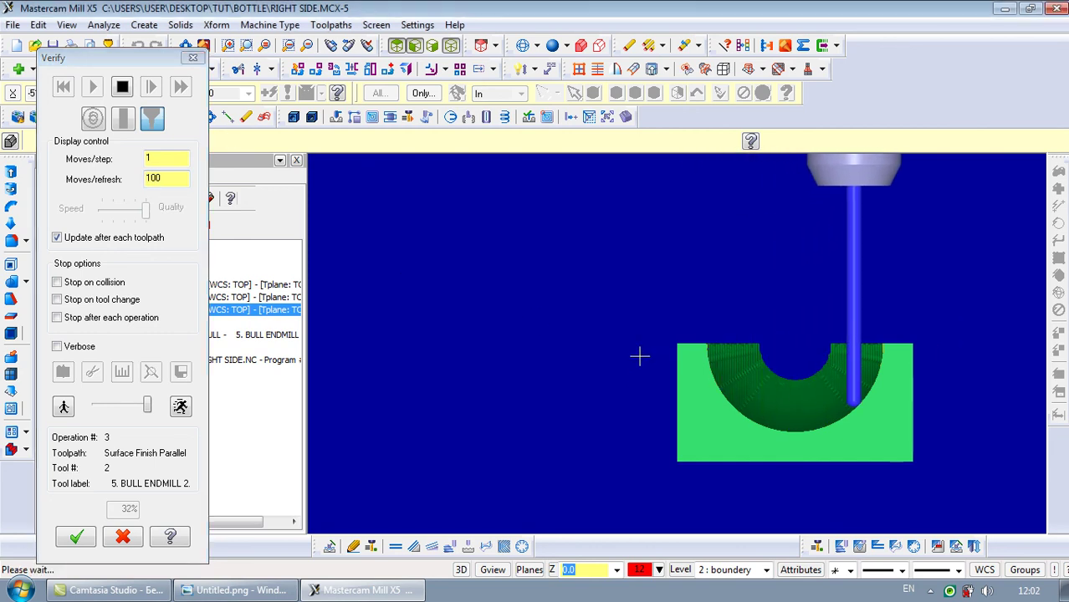
pyautogui.click(451, 46)
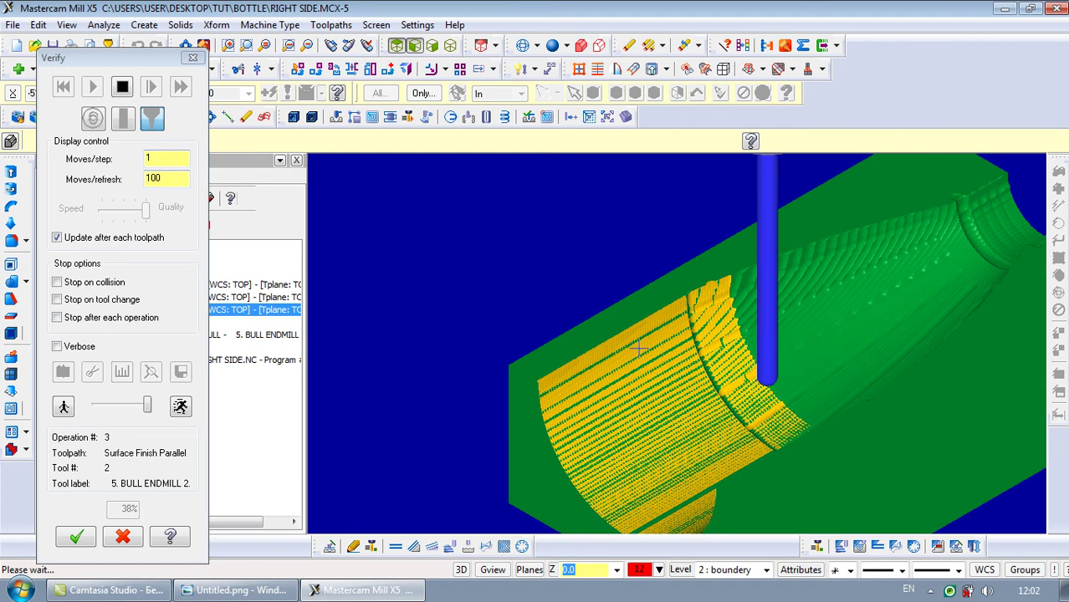
pyautogui.click(123, 88)
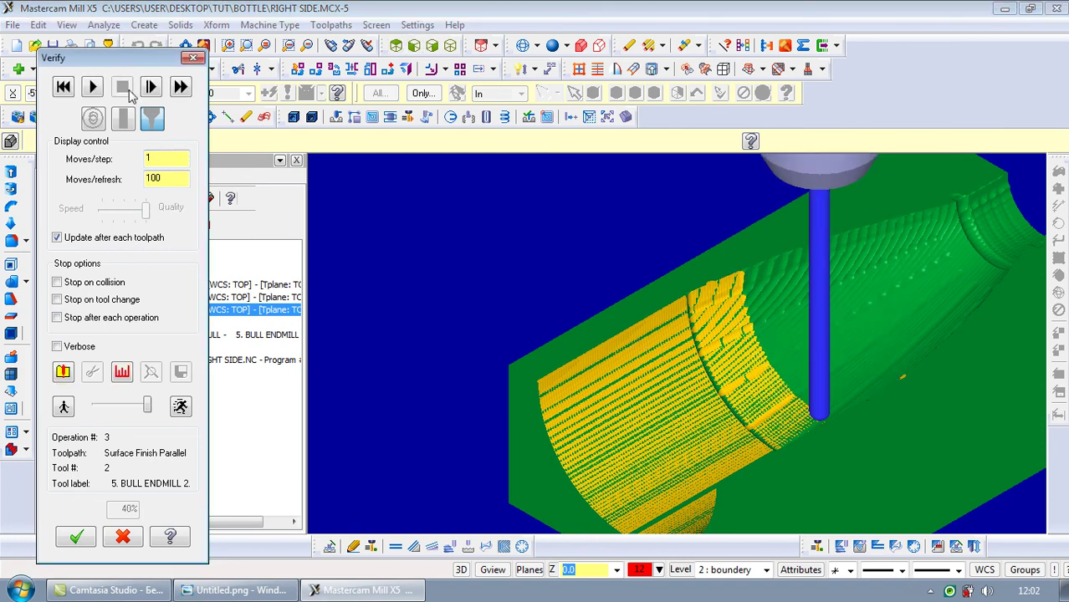
# Run the finish parallel simulation through to the end without displaying the tool, inspect the machined cavity, and close verification
pyautogui.click(93, 118)
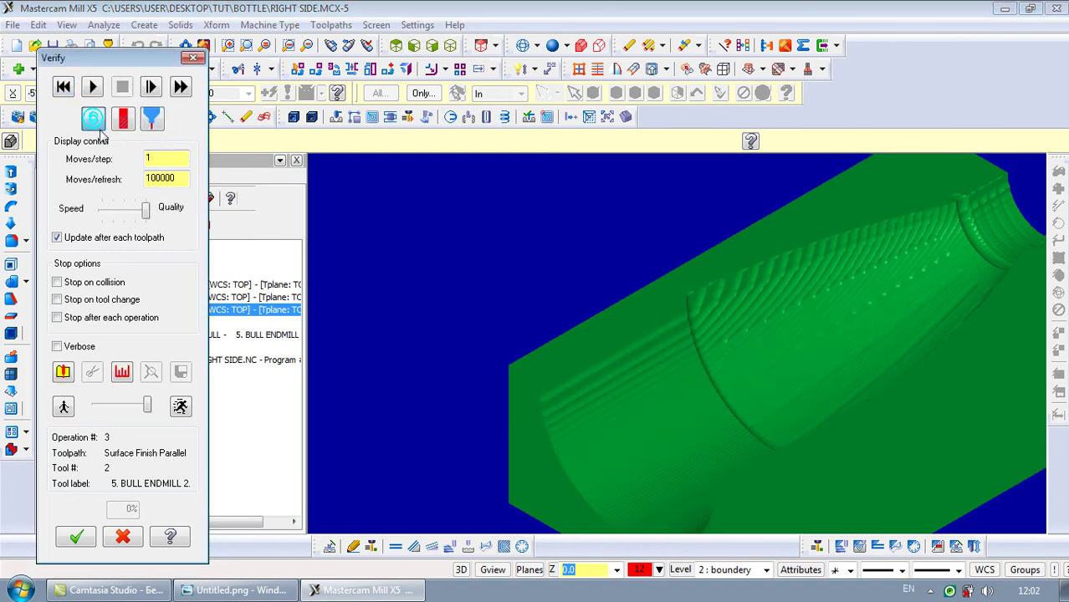
pyautogui.click(93, 88)
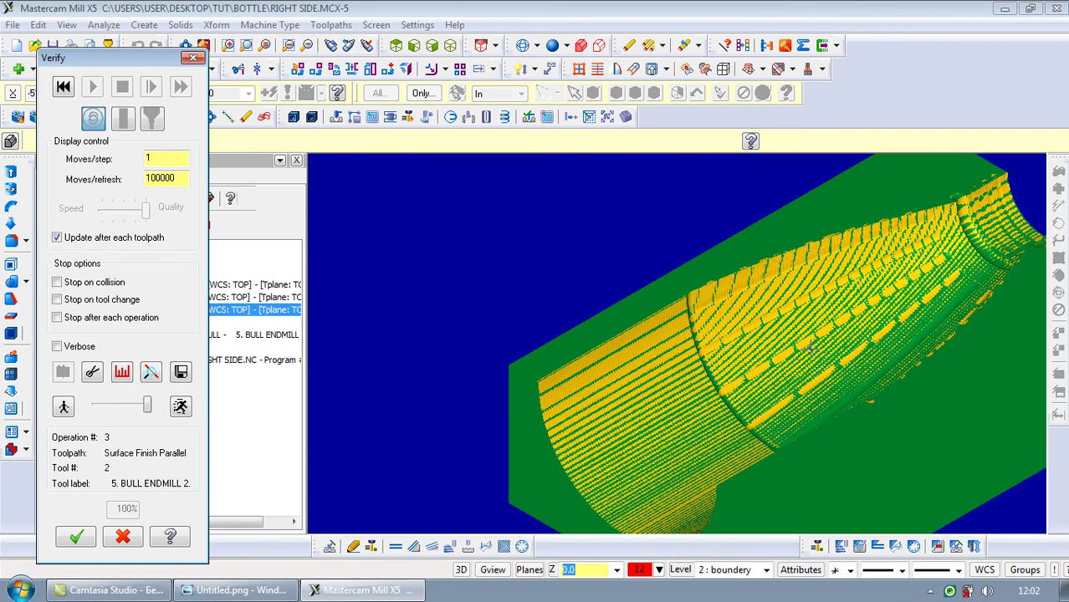
pyautogui.scroll(-2, 810, 350)
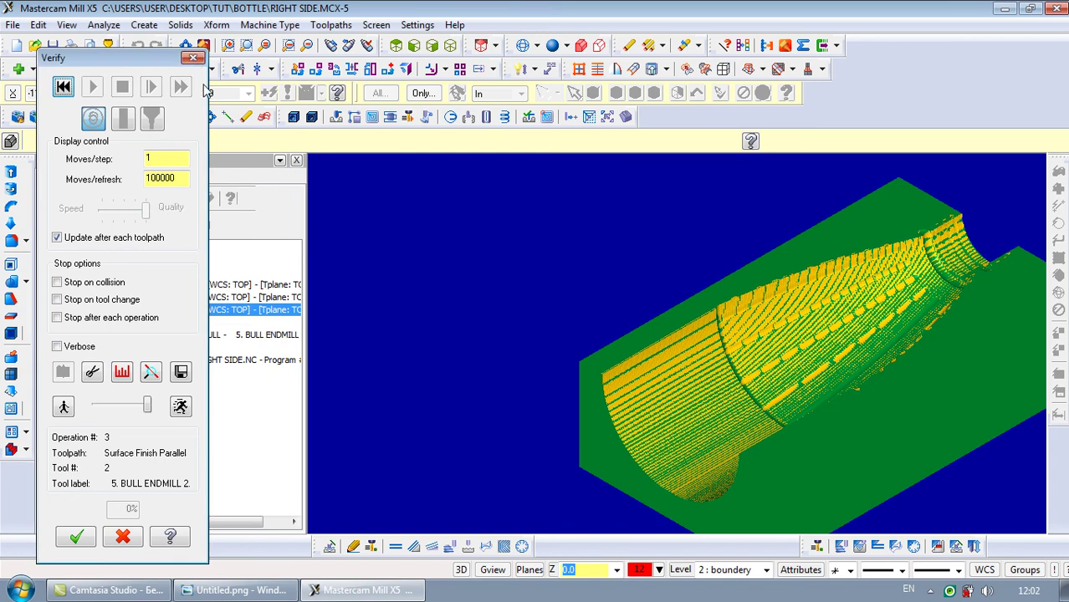
pyautogui.click(192, 58)
# Fit the whole mould half in the isometric view and collapse the third operation, the second Surface Finish Parallel
pyautogui.click(450, 45)
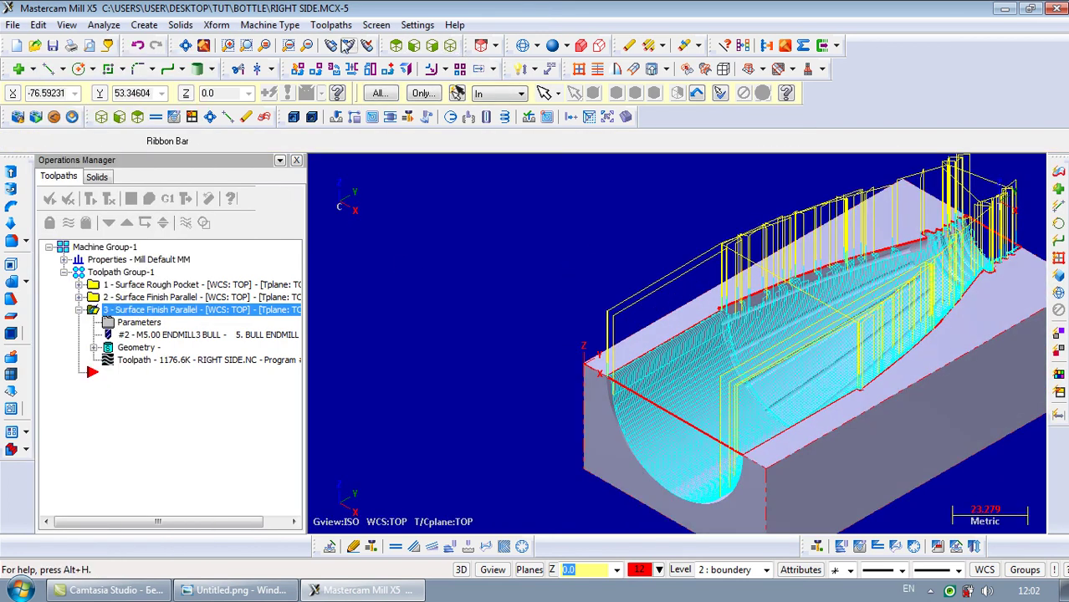
pyautogui.click(185, 45)
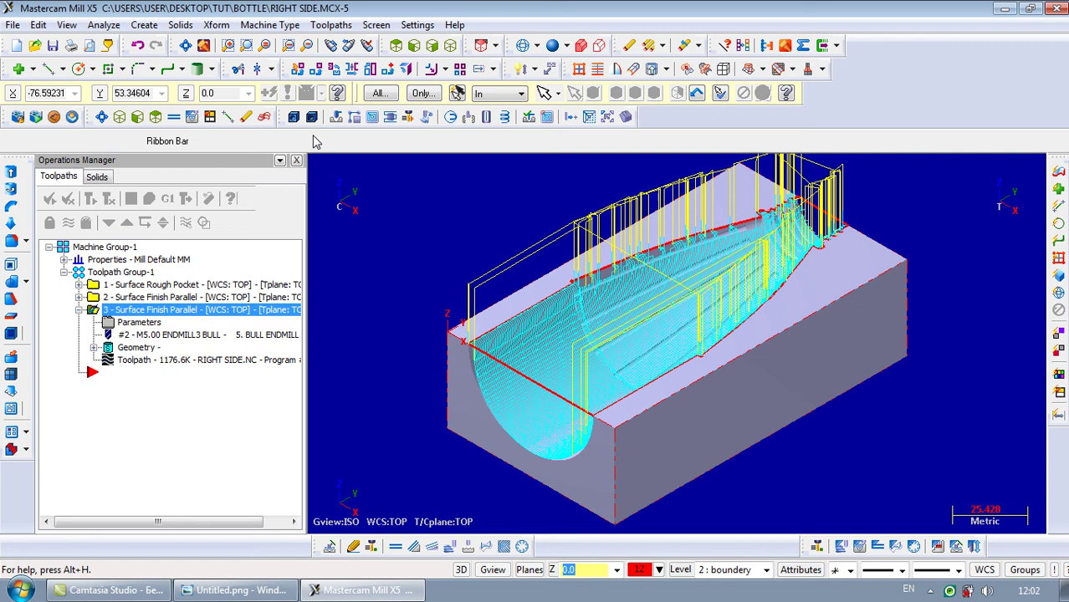
pyautogui.click(79, 310)
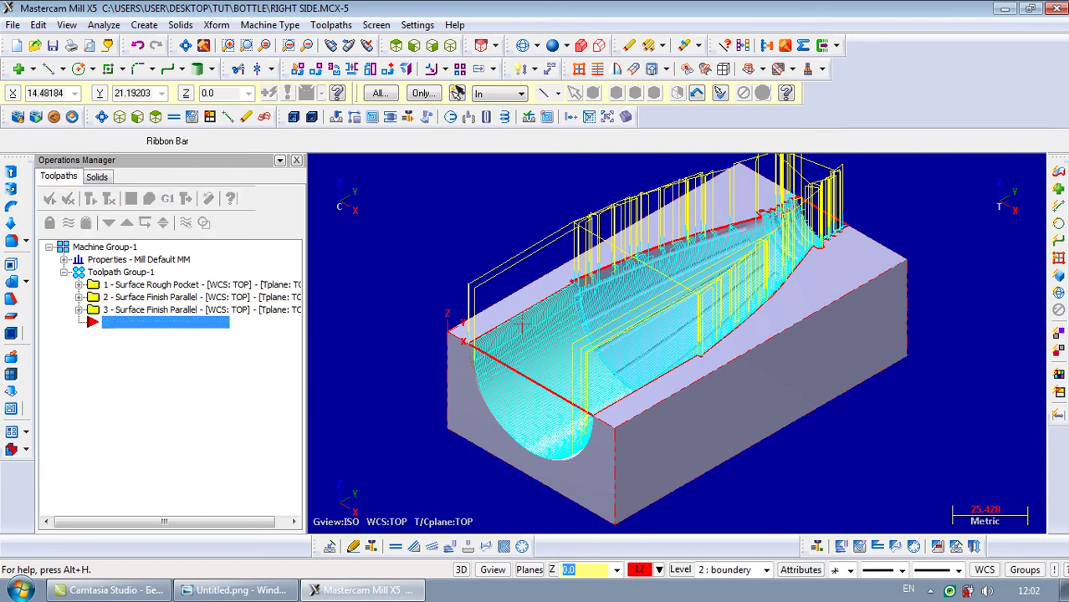